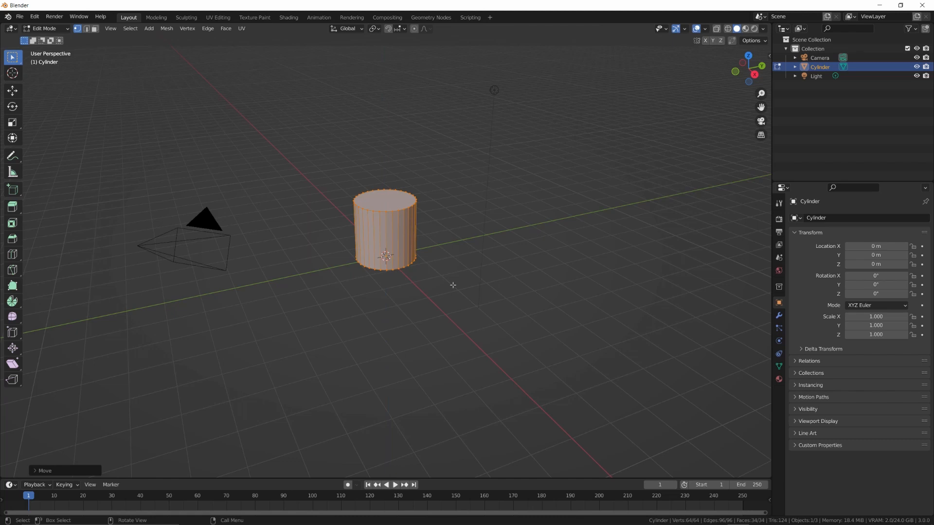
# Raise the cylinder's top face along Z until the cylinder is about twice as tall
pyautogui.scroll(2, 387, 204)
pyautogui.moveTo(402, 192); pyautogui.dragTo(397, 306, button='middle')
pyautogui.press('3')
pyautogui.click(401, 300)
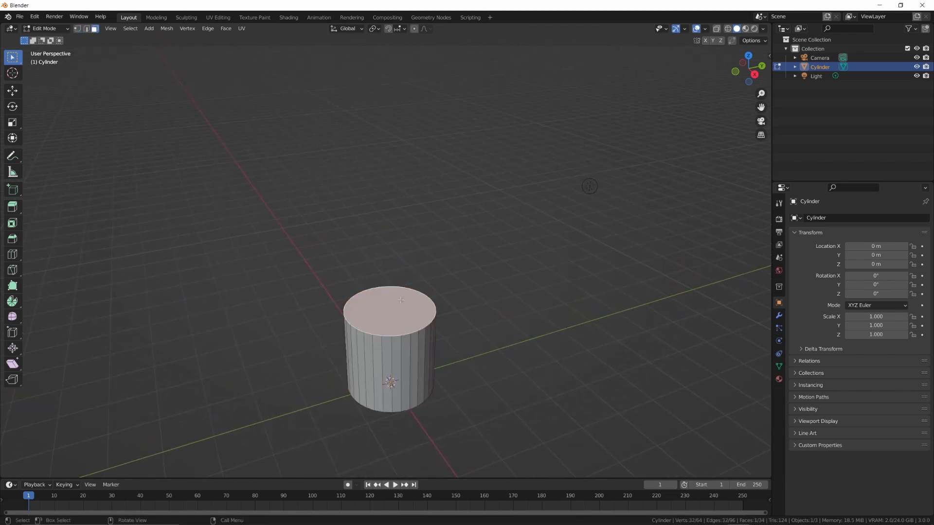
pyautogui.press('g')
pyautogui.press('z')
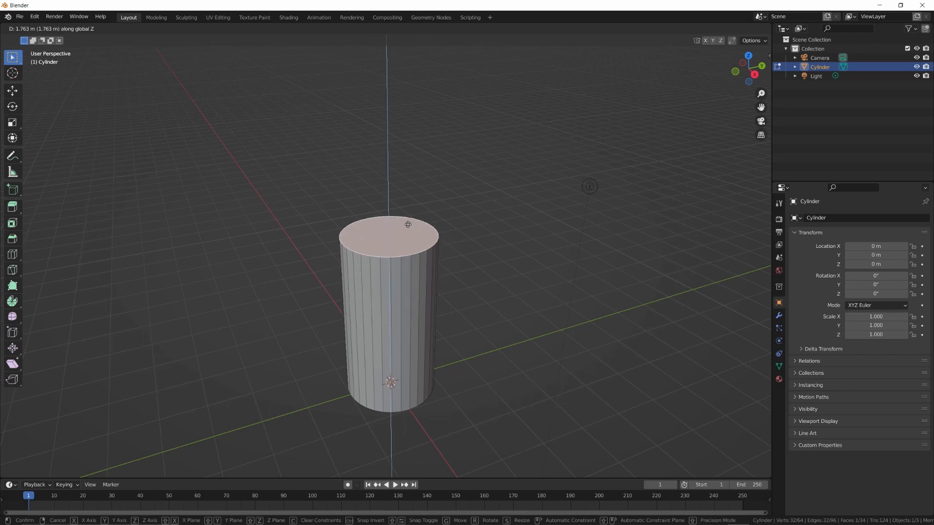
pyautogui.click(408, 211)
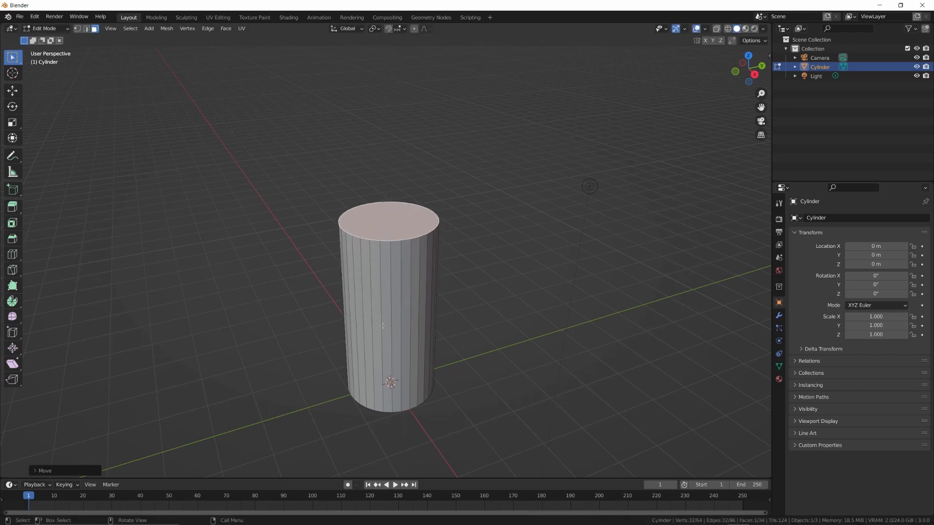
# Add two horizontal loop cuts around the cylinder and scale them apart along Z toward its two ends
pyautogui.hotkey('ctrl', 'r')
pyautogui.scroll(1, 383, 326)
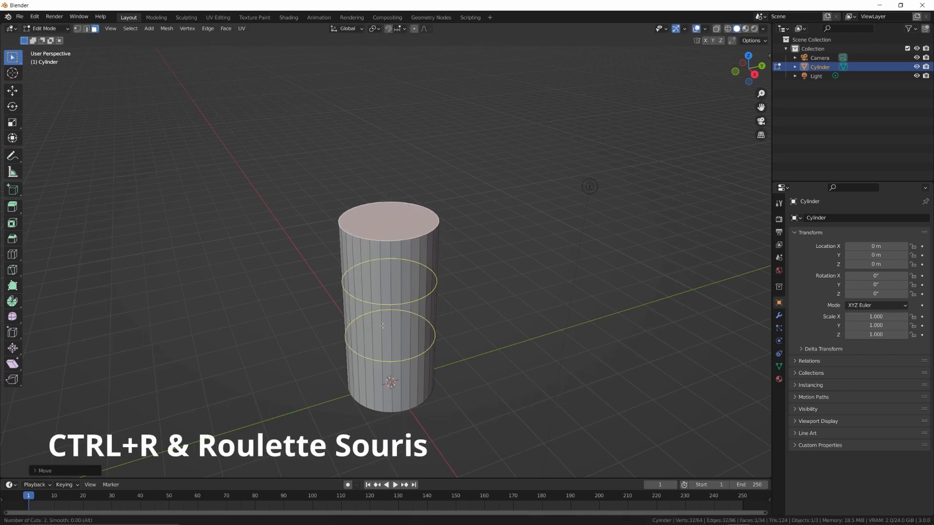
pyautogui.click(385, 322)
pyautogui.rightClick(389, 316)
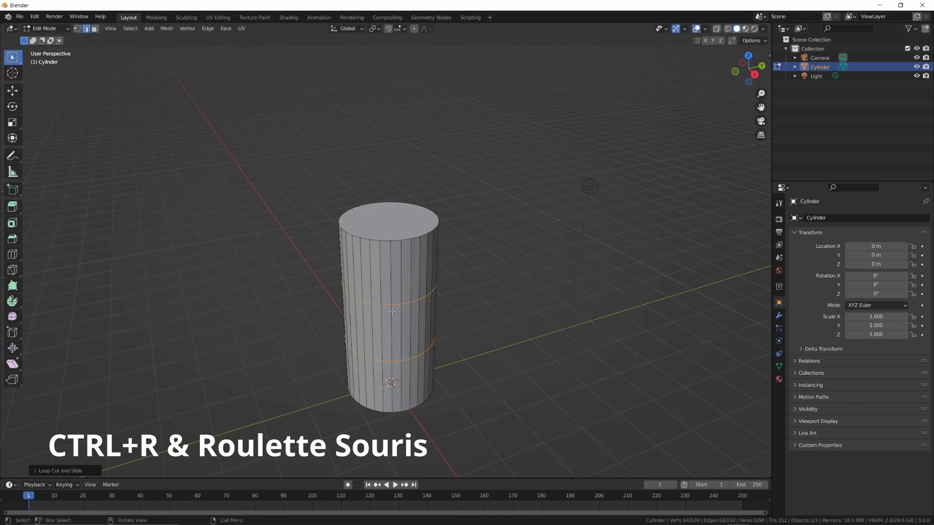
pyautogui.press('s')
pyautogui.press('z')
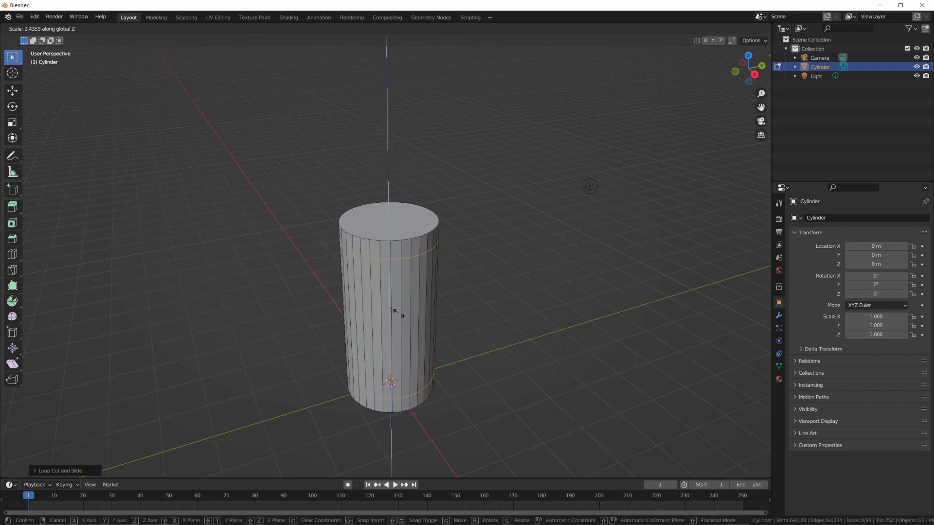
pyautogui.click(395, 312)
# Scale the two edge loops outward by about 1.12 with Z locked, and spread them slightly farther apart along Z
pyautogui.press('s')
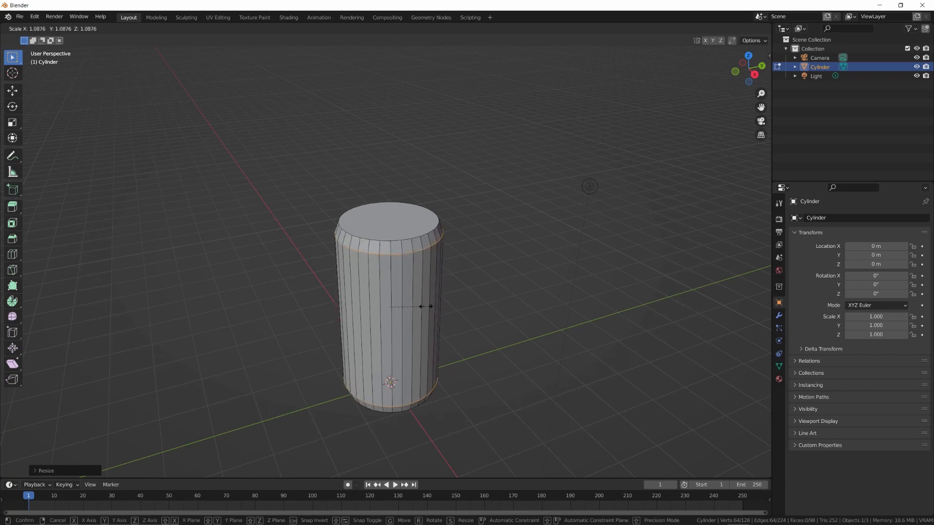
pyautogui.hotkey('shift', 'z')
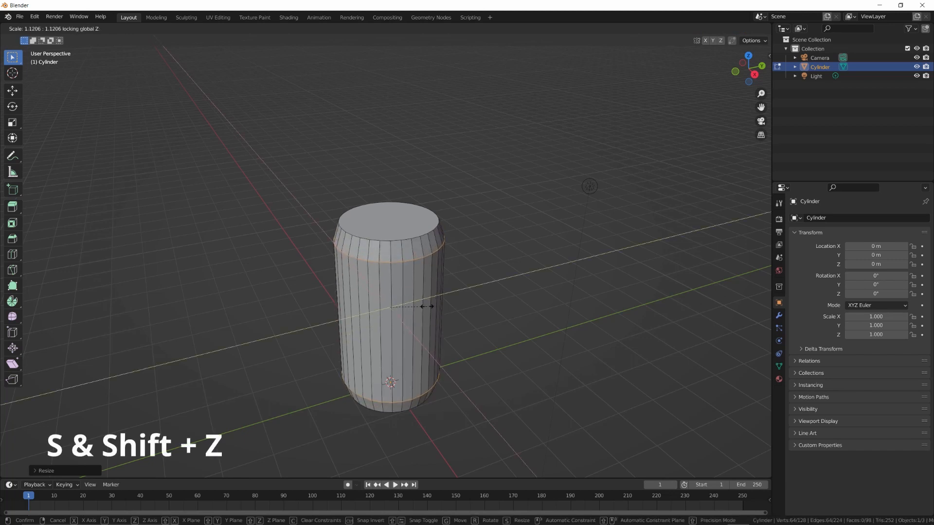
pyautogui.click(426, 306)
pyautogui.moveTo(427, 306); pyautogui.dragTo(410, 273, button='middle')
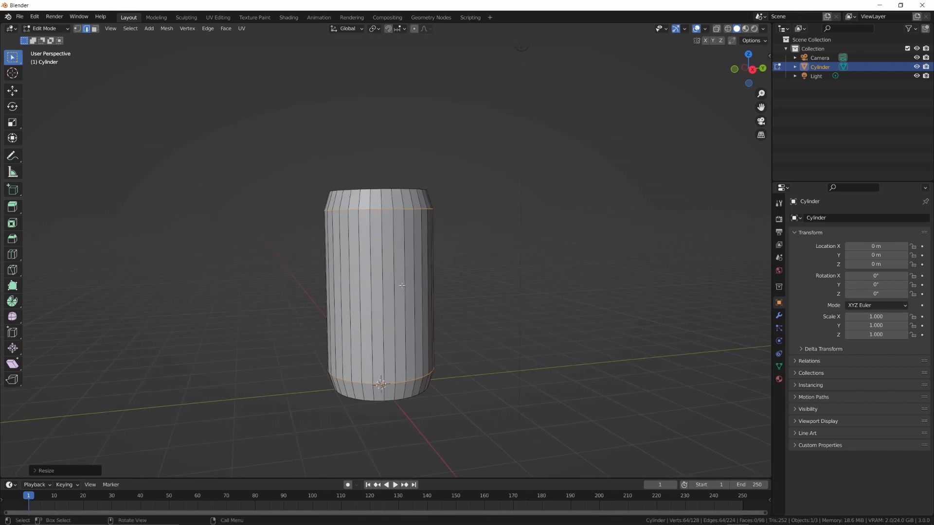
pyautogui.press('s')
pyautogui.press('z')
pyautogui.click(404, 285)
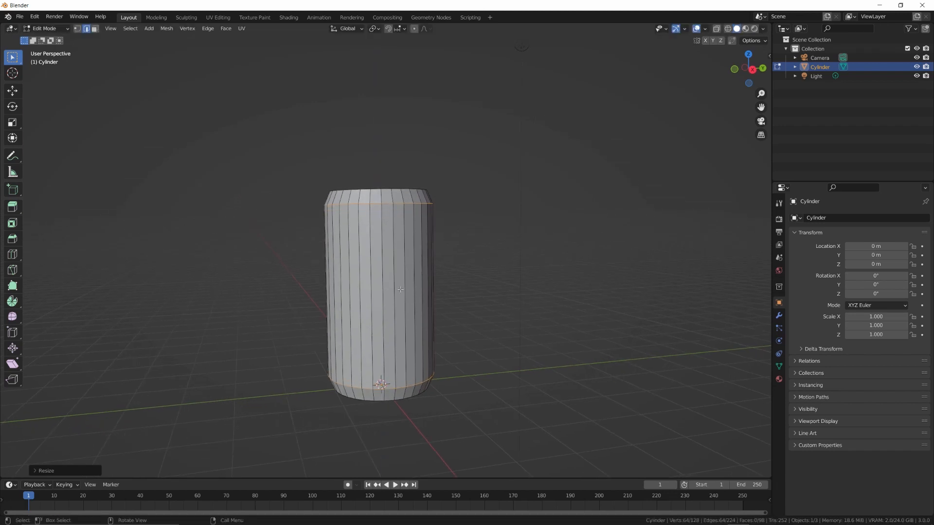
# Inset the cylinder's bottom face by about 0.047 m and extrude the inner face slightly inward to form a rim
pyautogui.moveTo(383, 326); pyautogui.dragTo(390, 263, button='middle')
pyautogui.press('3')
pyautogui.click(393, 273)
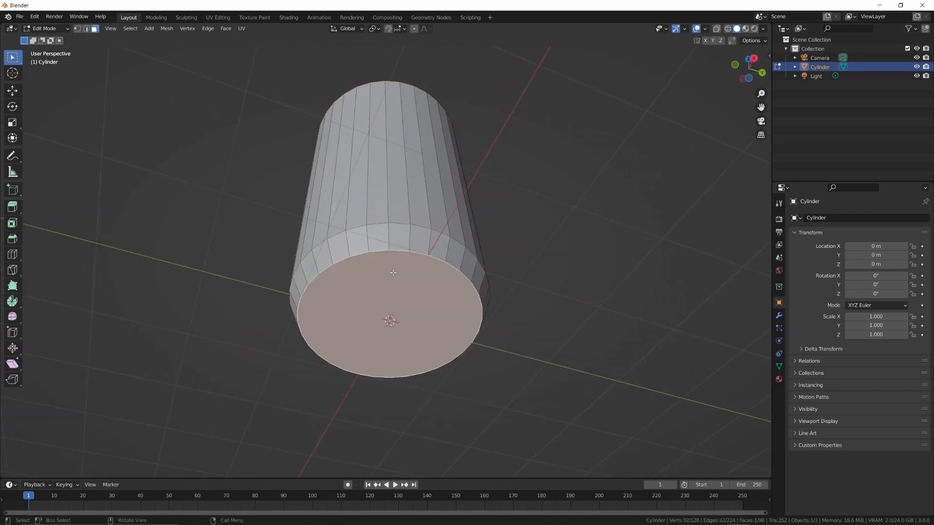
pyautogui.press('i')
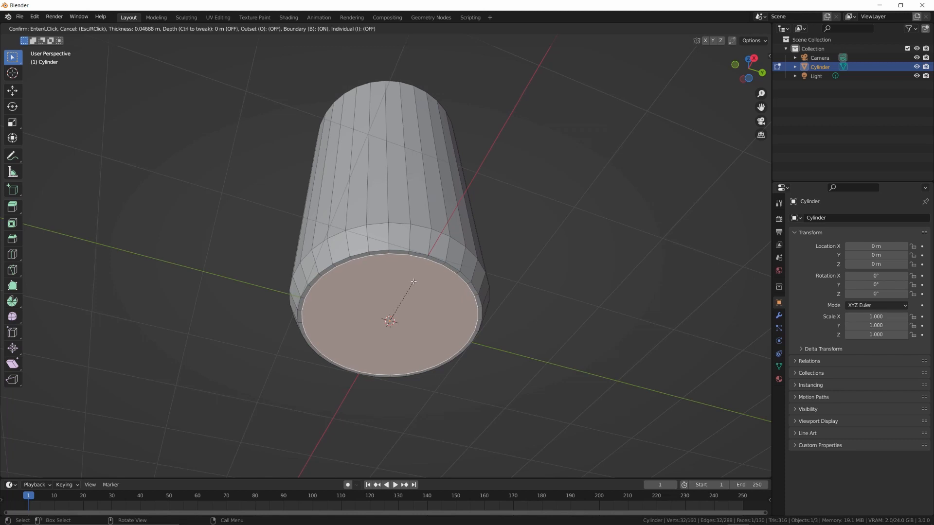
pyautogui.click(413, 281)
pyautogui.press('e')
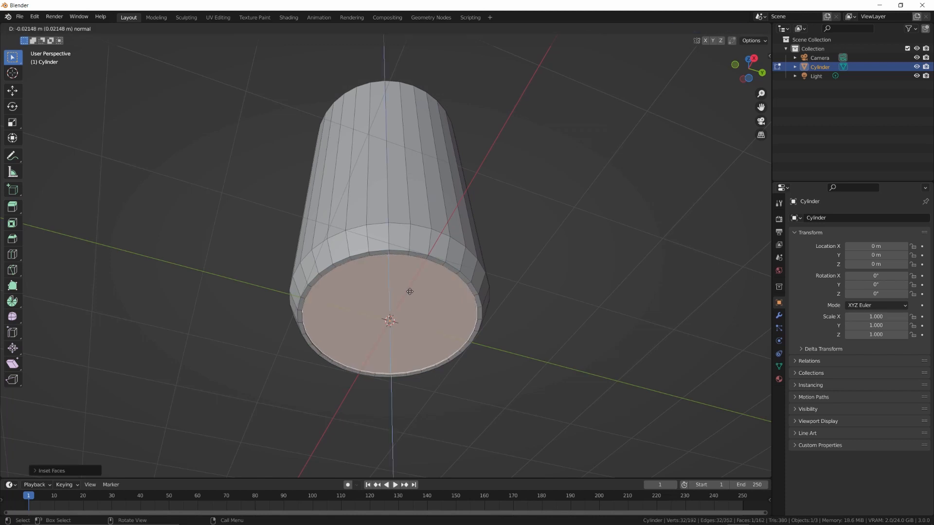
pyautogui.click(410, 288)
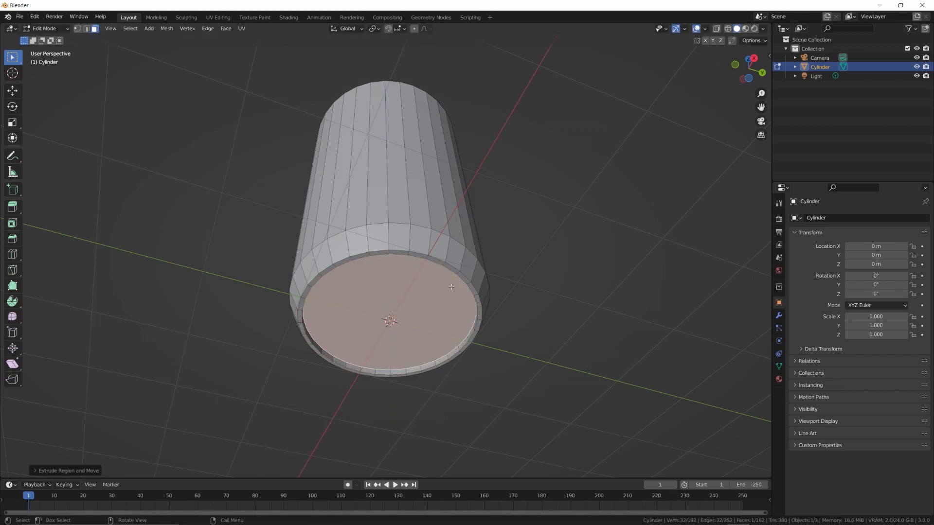
# Inset the recessed bottom face down to a small central disc and add four evenly spaced concentric loop cuts around it
pyautogui.press('i')
pyautogui.click(430, 271)
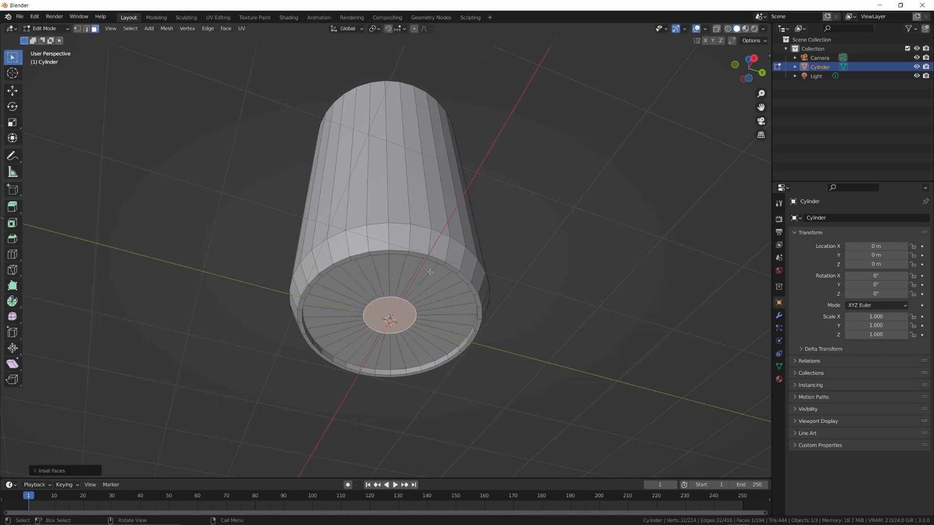
pyautogui.moveTo(430, 272); pyautogui.dragTo(447, 306, button='middle')
pyautogui.scroll(2, 432, 247)
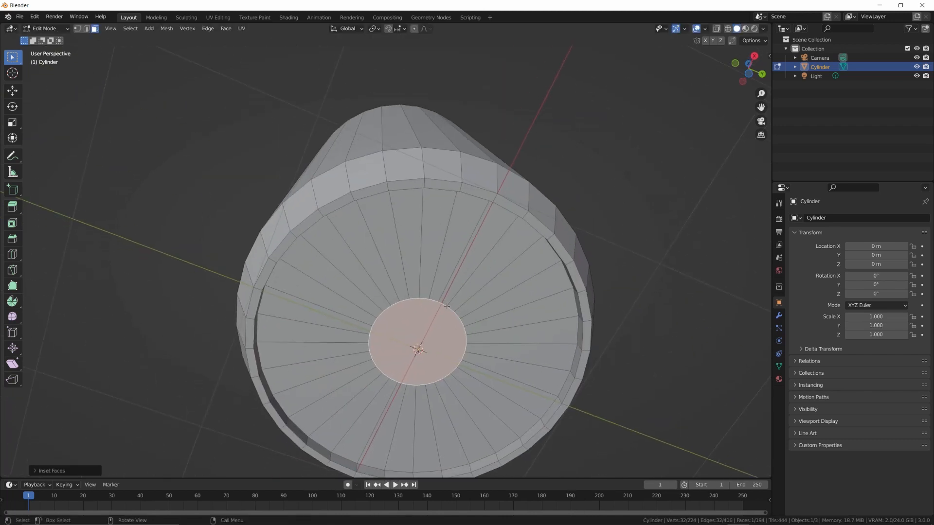
pyautogui.hotkey('ctrl', 'r')
pyautogui.scroll(4, 446, 306)
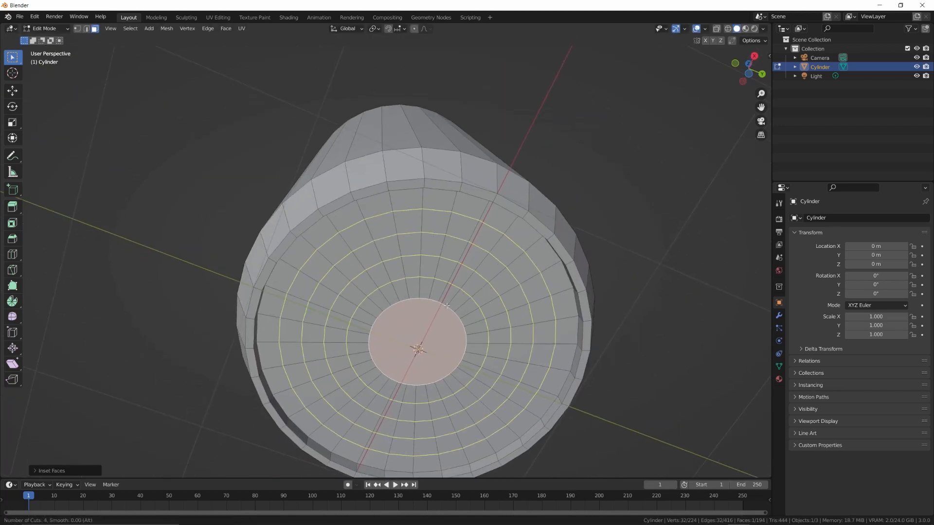
pyautogui.click(446, 306)
pyautogui.rightClick(446, 306)
# Delete the small central disc face on the underside
pyautogui.press('3')
pyautogui.click(418, 343)
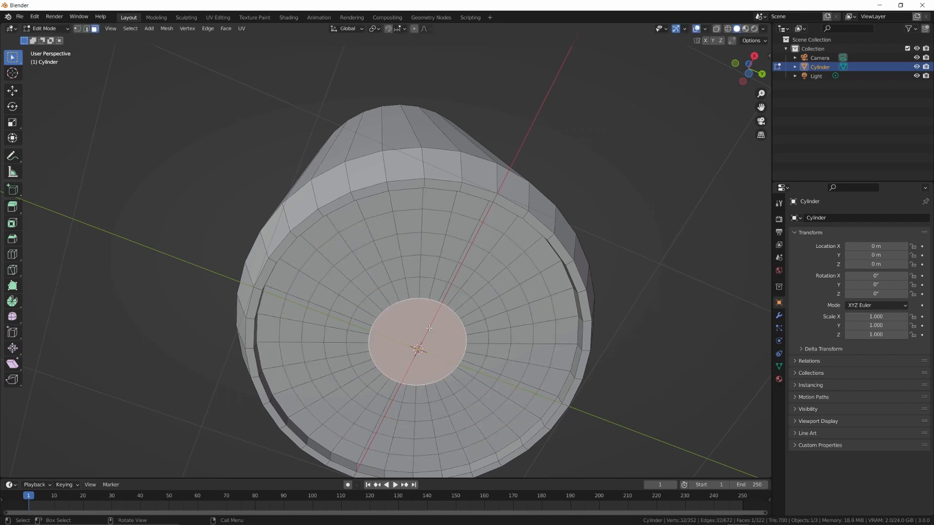
pyautogui.press('x')
pyautogui.click(418, 348)
# Fill the central hole's edge loop on the underside using Grid Fill with a span of 8
pyautogui.press('2')
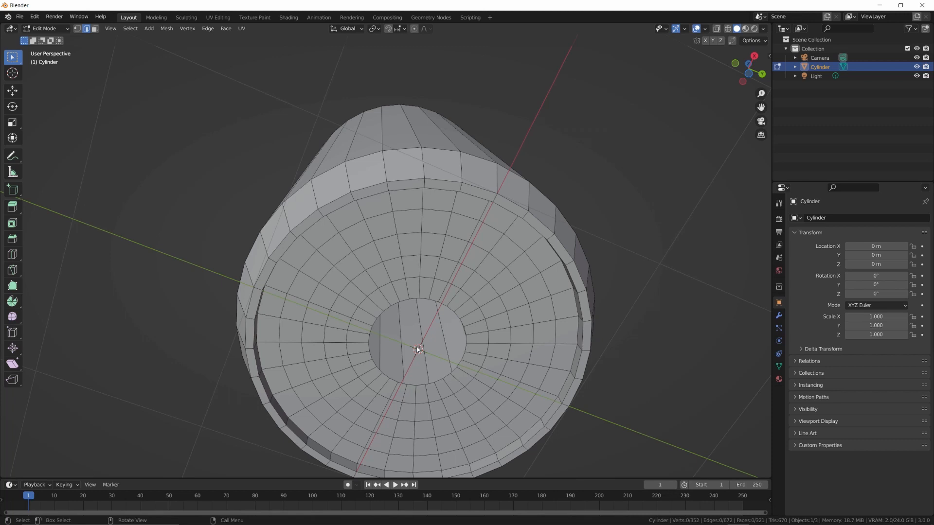
pyautogui.keyDown('alt'); pyautogui.click(433, 300); pyautogui.keyUp('alt')
pyautogui.press('F3')
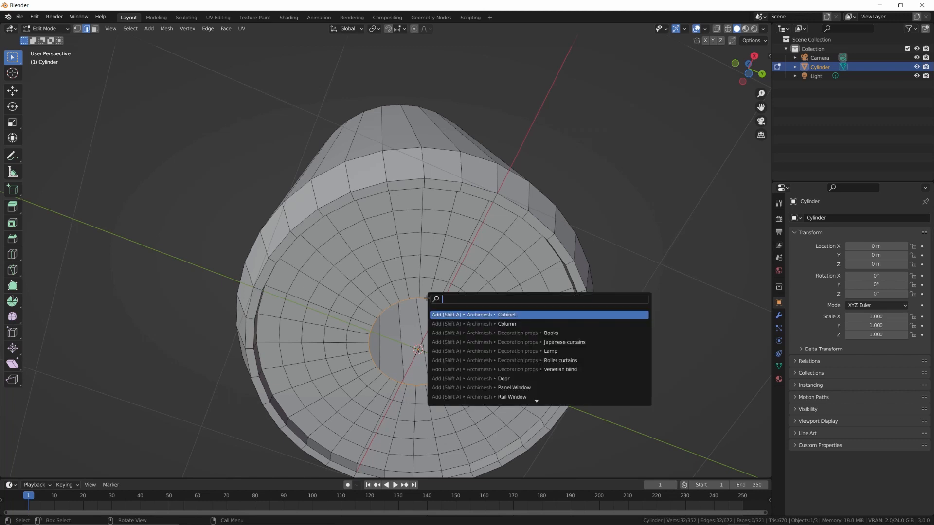
pyautogui.write('grid')
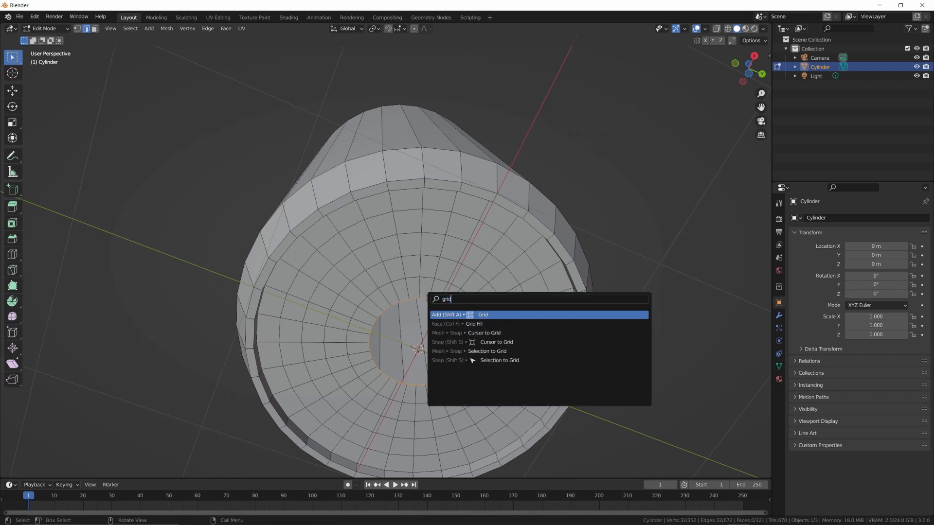
pyautogui.click(461, 323)
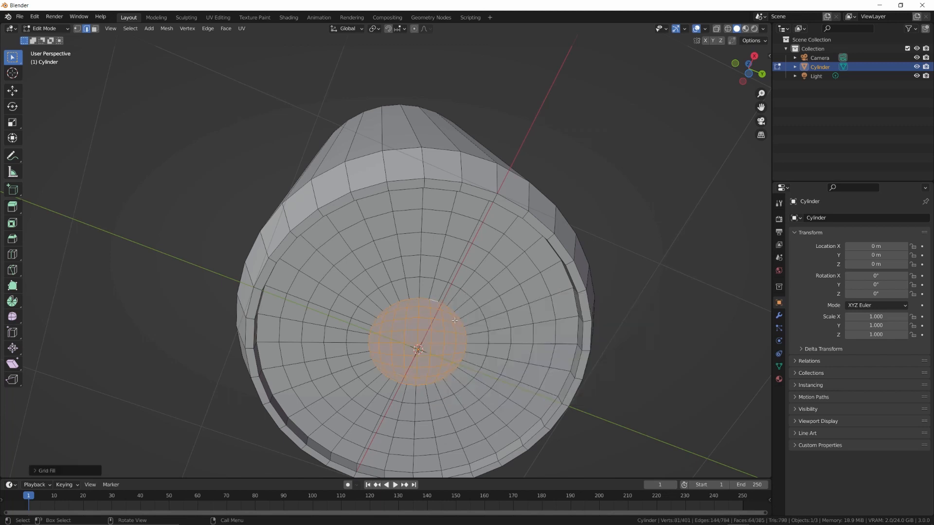
pyautogui.click(43, 471)
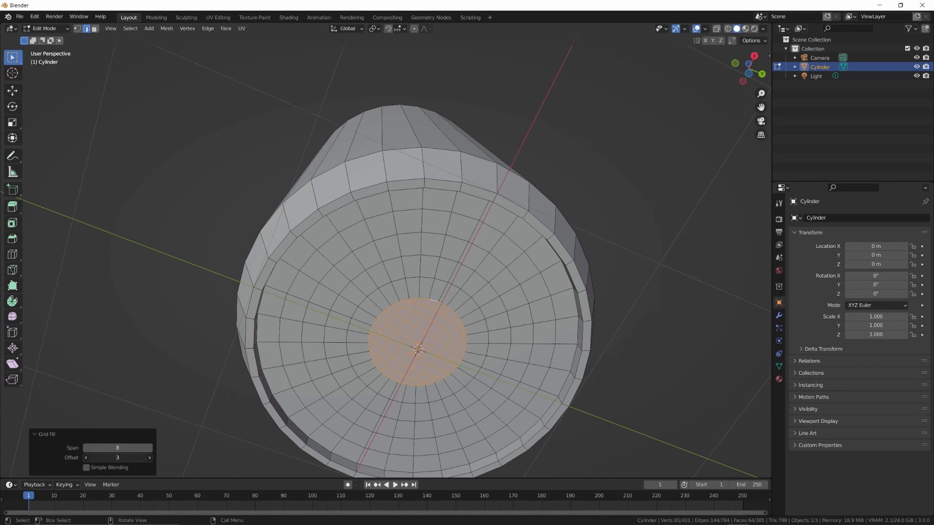
pyautogui.click(36, 435)
# Move the filled centre about 0.22 m up along Z with proportional editing at a 0.75 m radius to make the bottom concave
pyautogui.moveTo(346, 364)
pyautogui.mouseDown(button='middle')
pyautogui.moveTo(338, 340)
pyautogui.moveTo(337, 366)
pyautogui.mouseUp(button='middle')
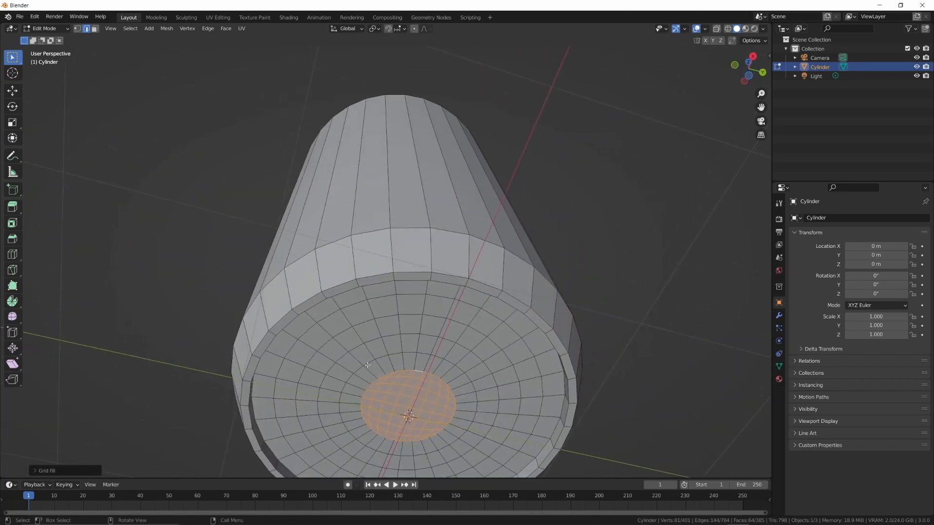
pyautogui.scroll(-3, 367, 364)
pyautogui.scroll(3, 367, 364)
pyautogui.press('o')
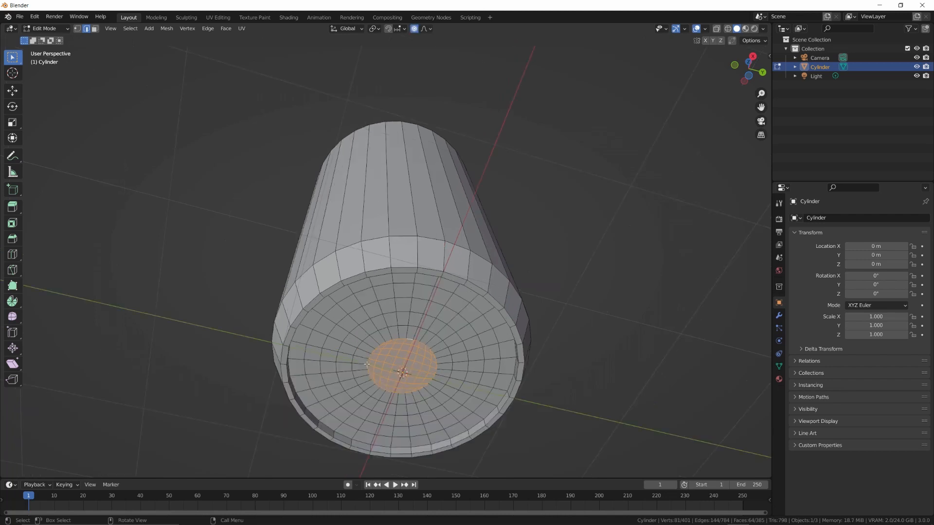
pyautogui.press('g')
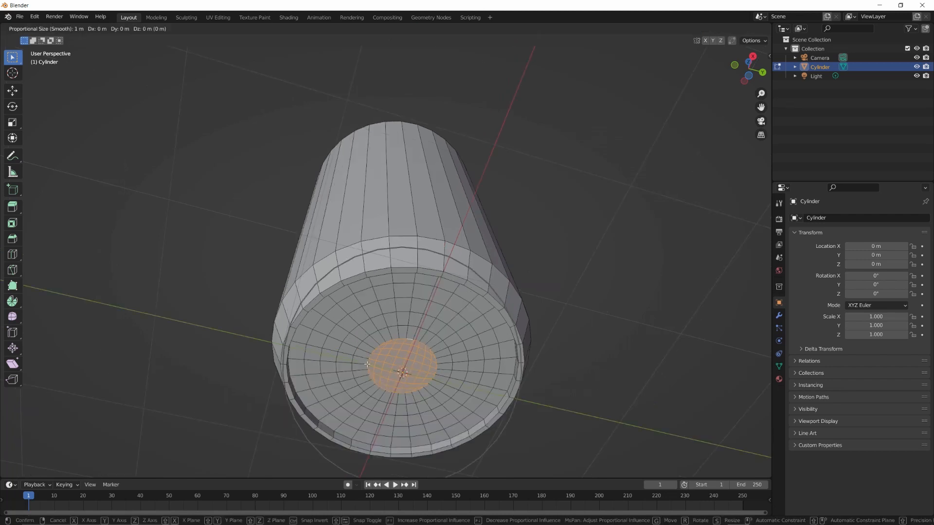
pyautogui.press('z')
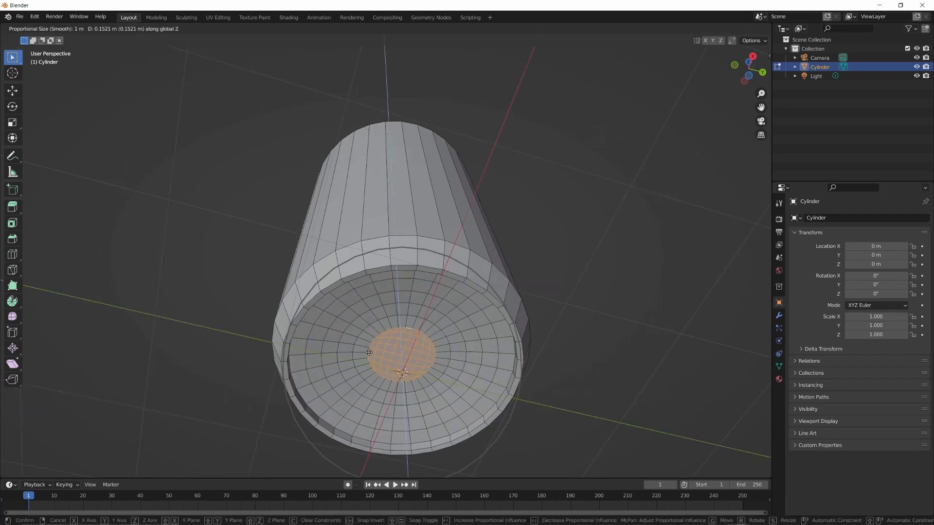
pyautogui.scroll(2, 369, 352)
pyautogui.scroll(1, 369, 352)
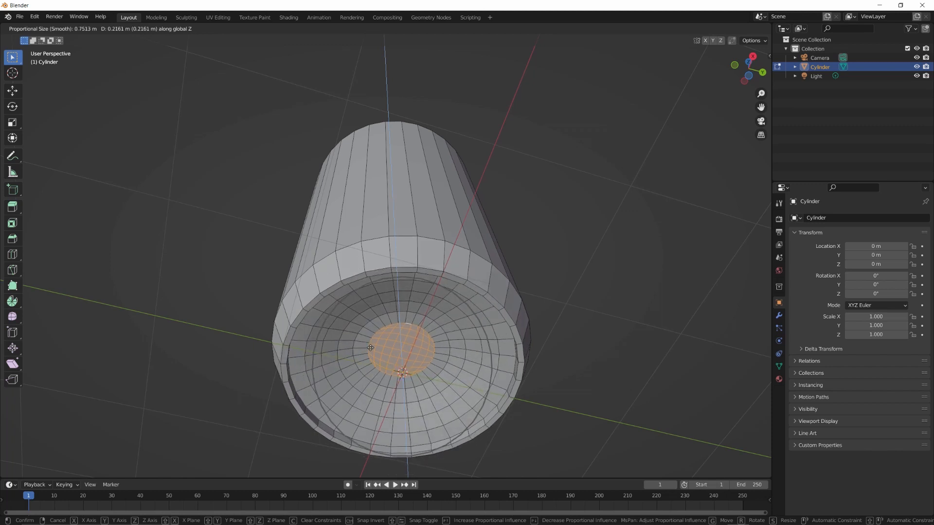
pyautogui.click(396, 365)
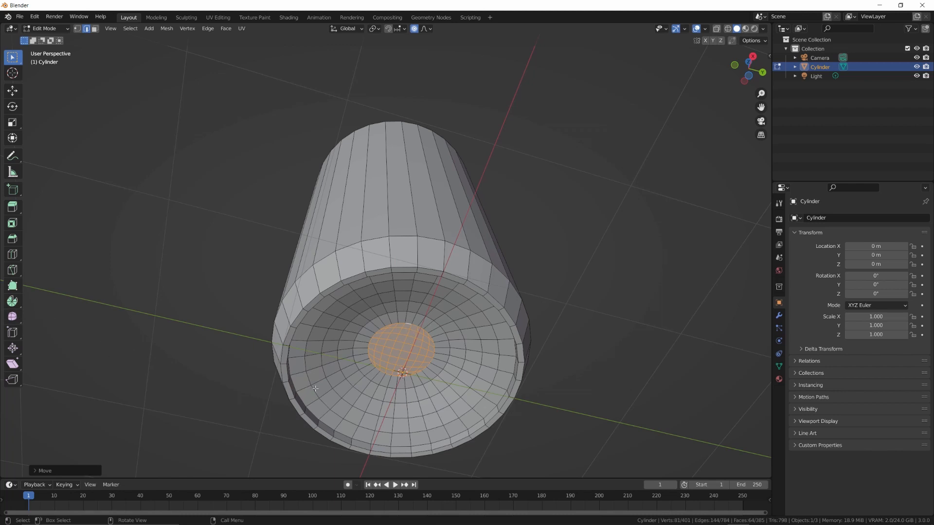
# Expand the selection by two rings around the filled centre and smooth its vertices with the Smooth tool
pyautogui.press('ctrl+KP_Add')
pyautogui.press('ctrl+KP_Add')
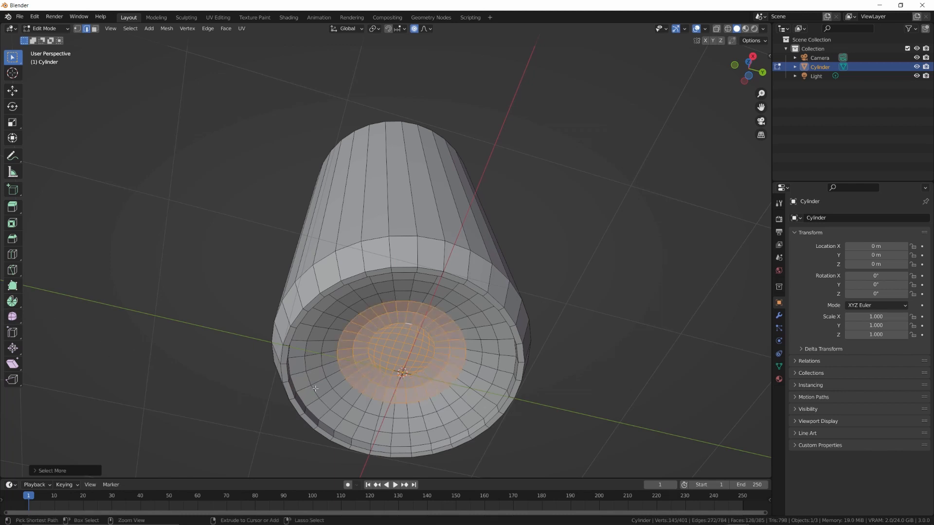
pyautogui.click(13, 316)
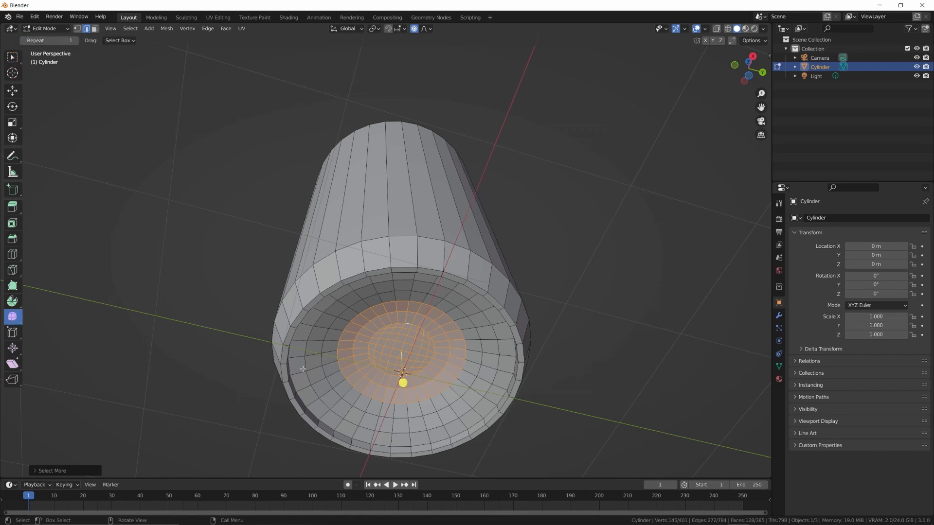
pyautogui.moveTo(403, 383); pyautogui.dragTo(661, 414)
pyautogui.press('w')
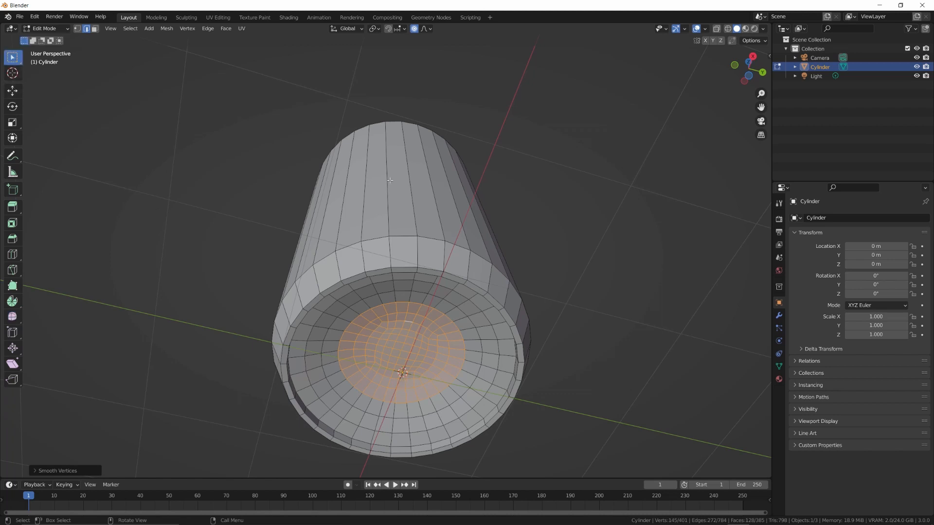
# Bevel the two edge loops where the can body meets its tapered ends, about 0.024 m wide with 2 segments
pyautogui.moveTo(389, 180); pyautogui.dragTo(385, 257, button='middle')
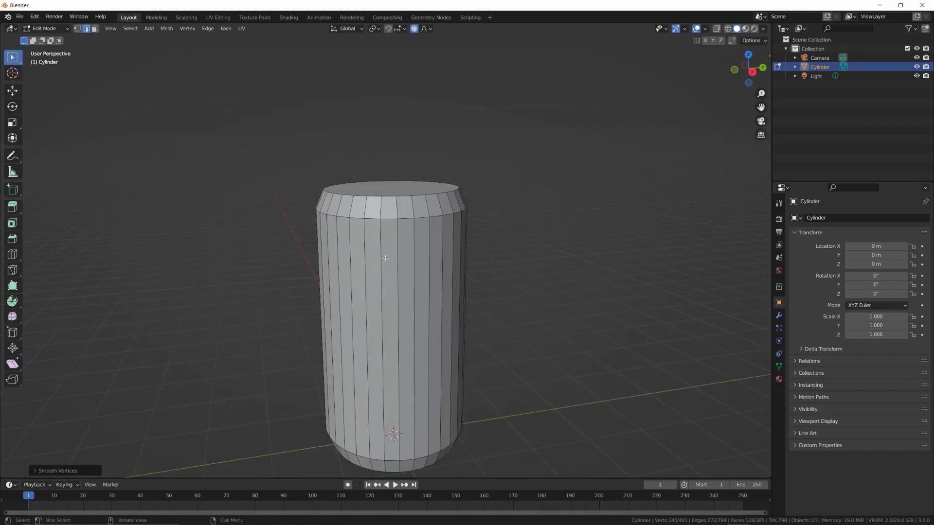
pyautogui.keyDown('alt'); pyautogui.click(401, 218); pyautogui.keyUp('alt')
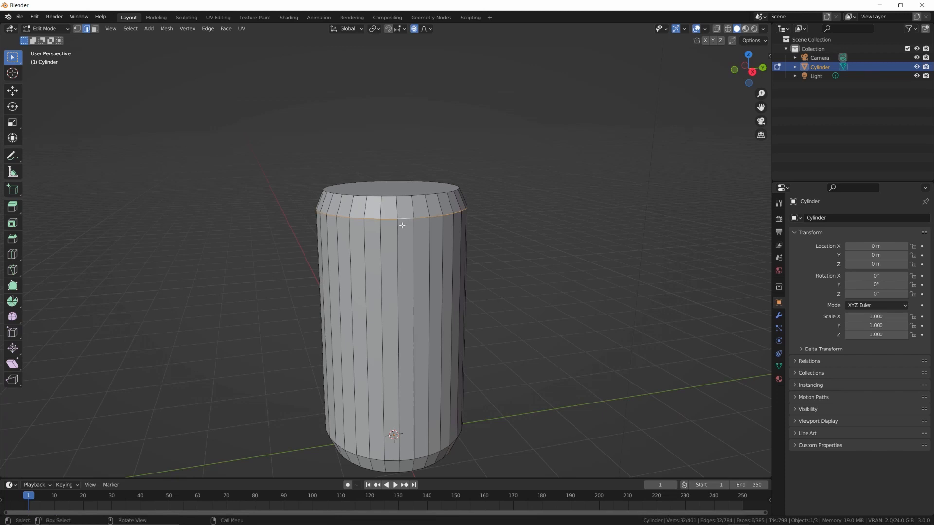
pyautogui.moveTo(401, 217); pyautogui.dragTo(393, 192, button='middle')
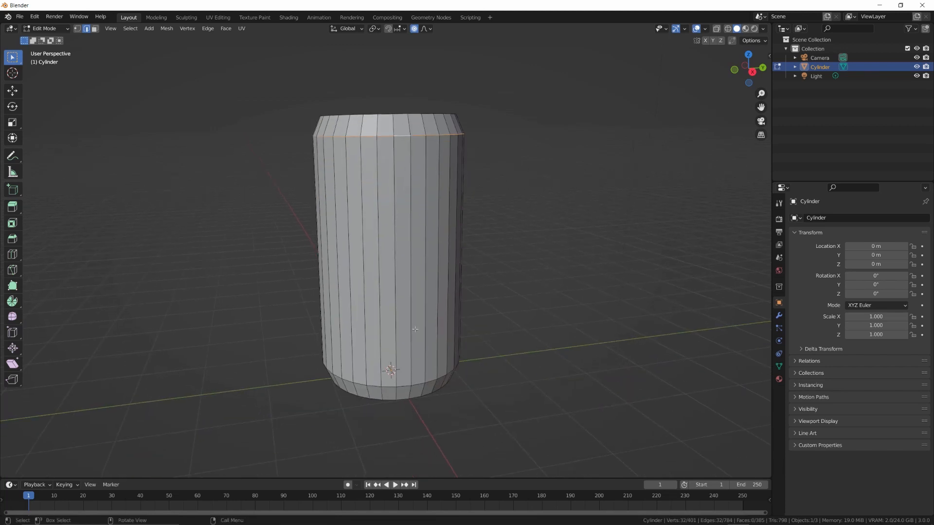
pyautogui.keyDown('alt'); pyautogui.keyDown('shift'); pyautogui.click(403, 386); pyautogui.keyUp('shift'); pyautogui.keyUp('alt')
pyautogui.hotkey('ctrl', 'b')
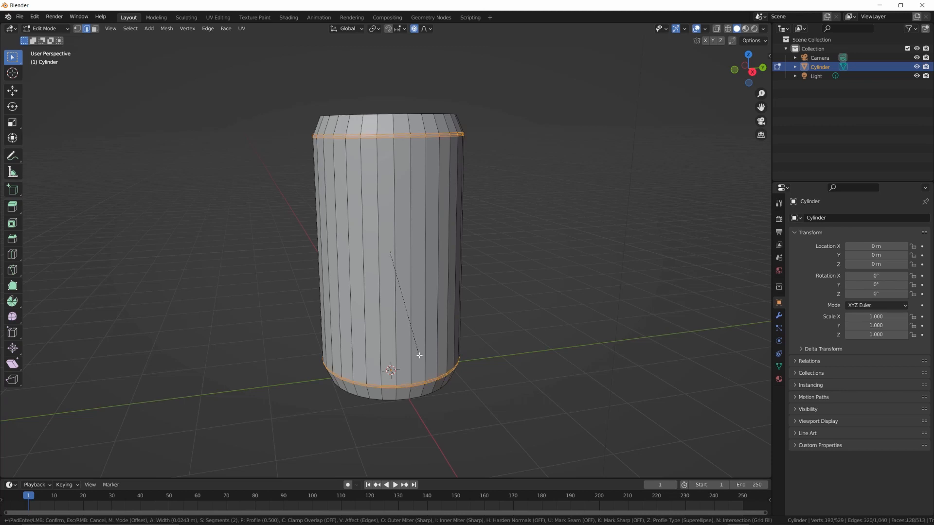
pyautogui.click(419, 355)
pyautogui.click(419, 355)
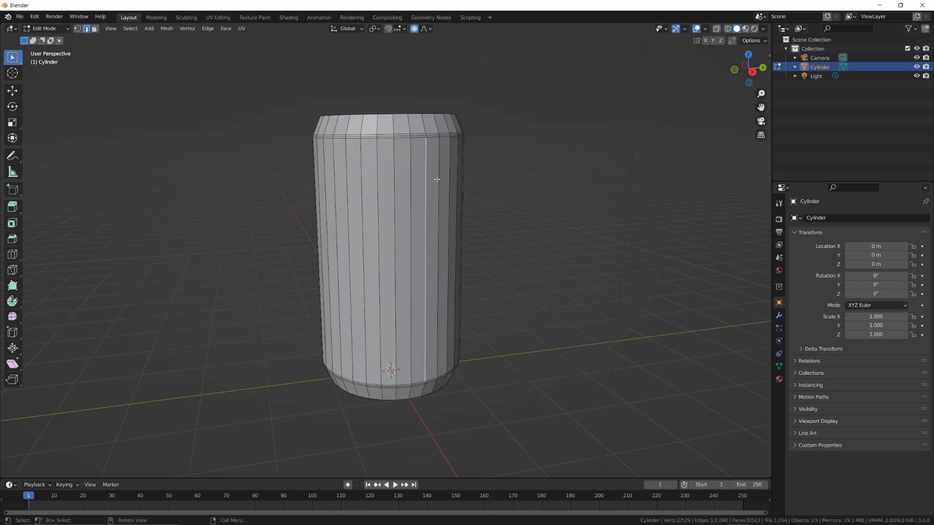
# Extrude the can's top face slightly upward to form a short vertical lip
pyautogui.moveTo(437, 179); pyautogui.dragTo(452, 235, button='middle')
pyautogui.scroll(2, 461, 220)
pyautogui.press('3')
pyautogui.click(452, 235)
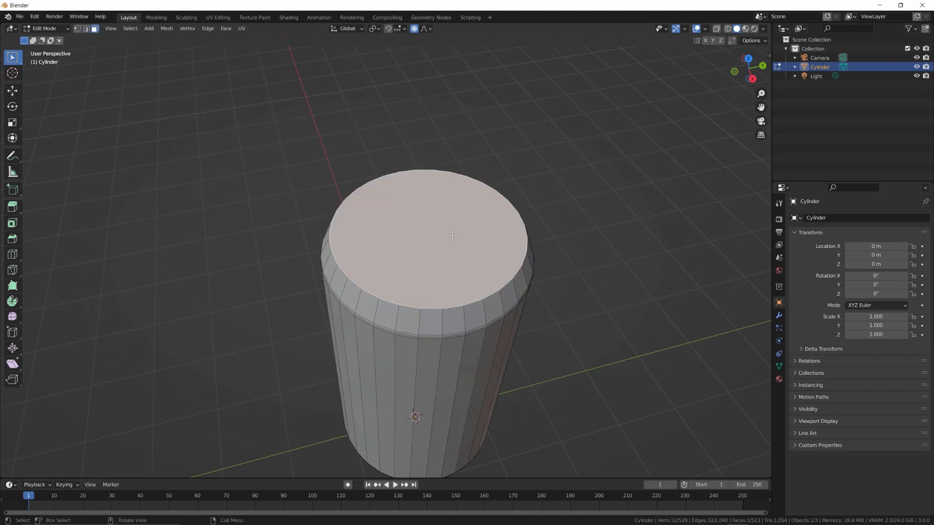
pyautogui.press('e')
pyautogui.click(453, 227)
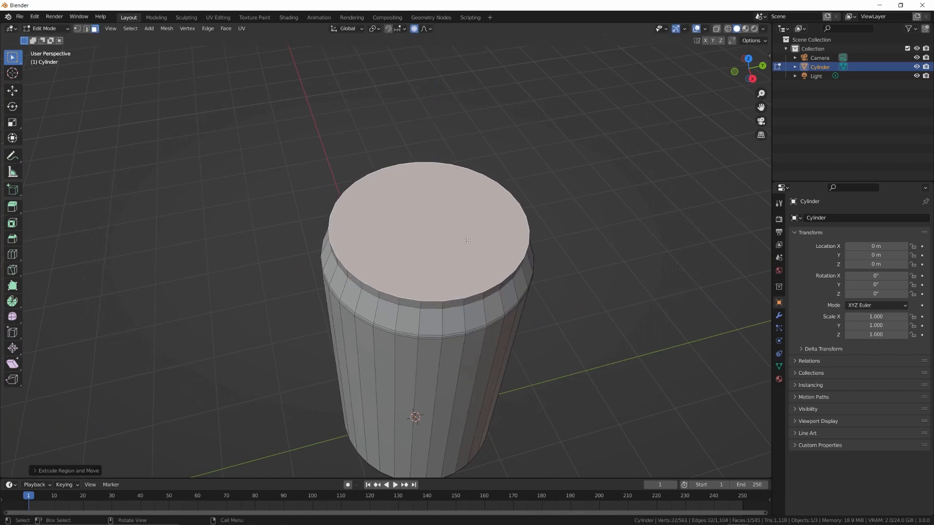
# Inset the top face slightly and extrude it about 0.07 m downward to form a thin raised rim
pyautogui.press('i')
pyautogui.click(462, 241)
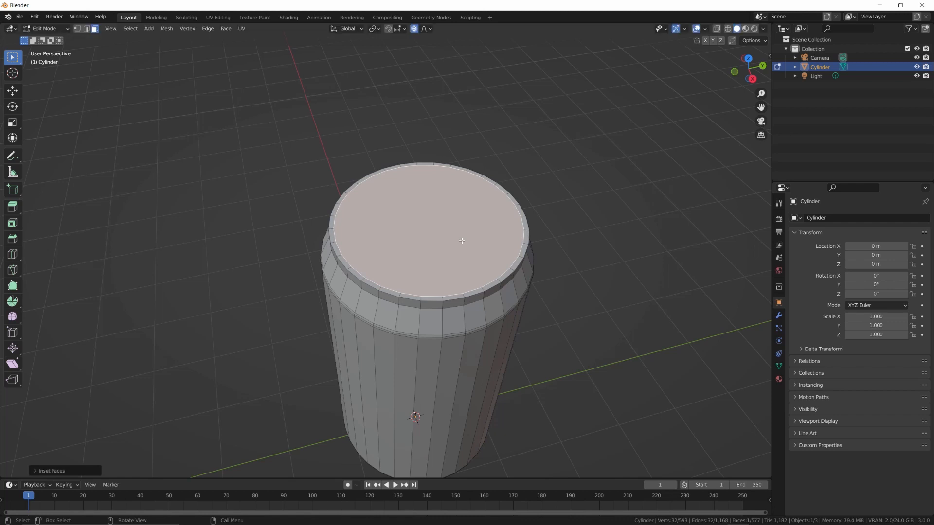
pyautogui.press('e')
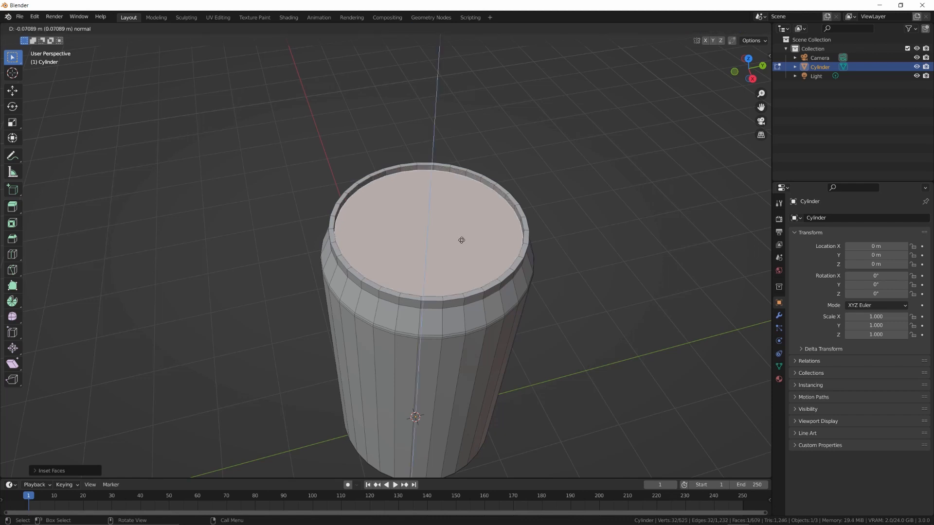
pyautogui.click(462, 240)
pyautogui.scroll(3, 455, 272)
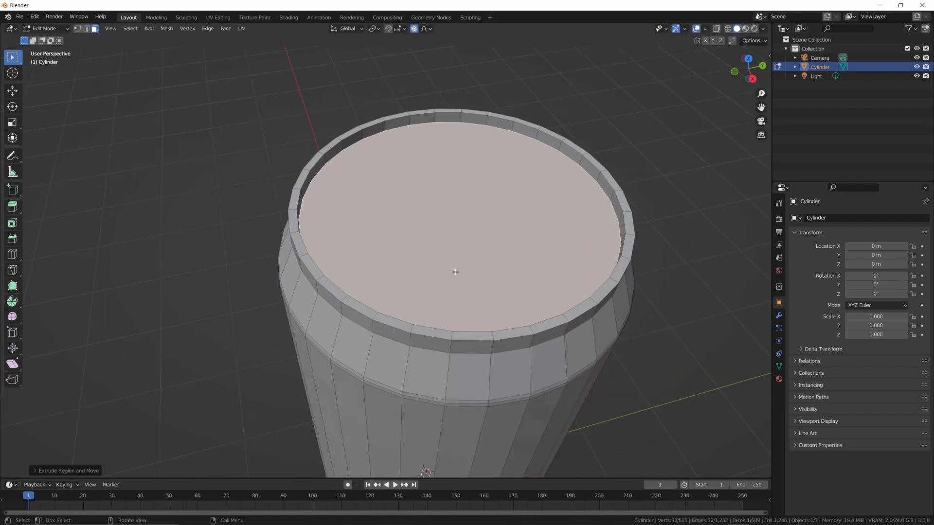
# Bevel the edge loop beneath the rim, where it meets the tapered shoulder, with 2 segments
pyautogui.keyDown('shift'); pyautogui.moveTo(486, 347); pyautogui.dragTo(434, 342, button='middle'); pyautogui.keyUp('shift')
pyautogui.press('2')
pyautogui.keyDown('alt'); pyautogui.click(435, 346); pyautogui.keyUp('alt')
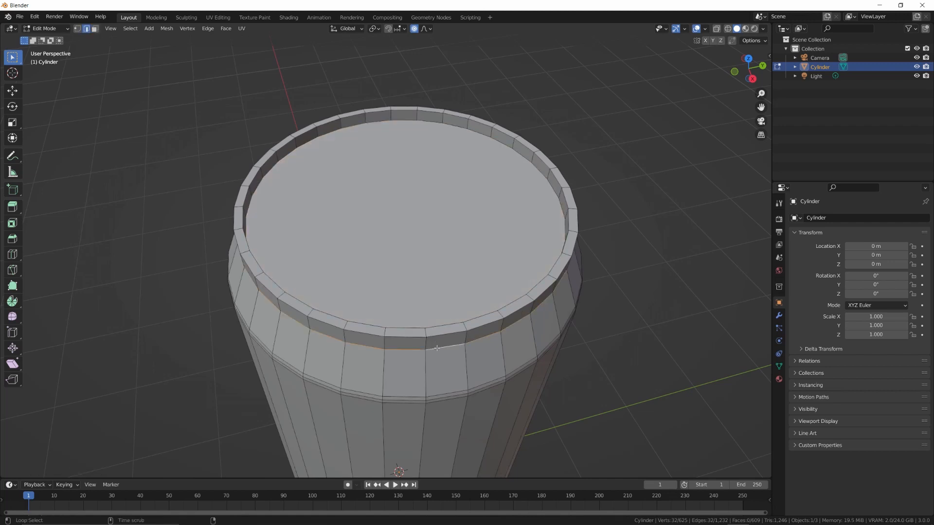
pyautogui.hotkey('ctrl', 'b')
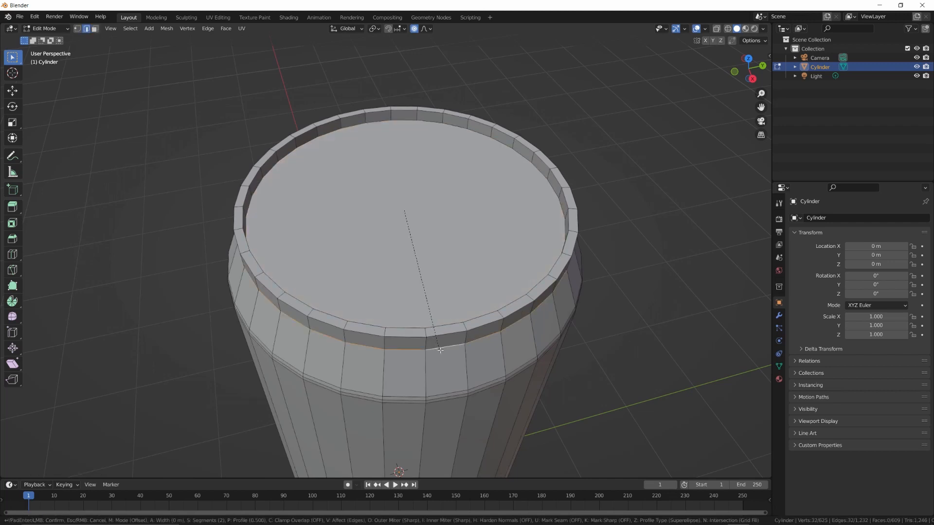
pyautogui.click(435, 347)
# Add a centred edge loop around the rim's outer wall and scale it slightly outward with proportional editing off
pyautogui.hotkey('ctrl', 'r')
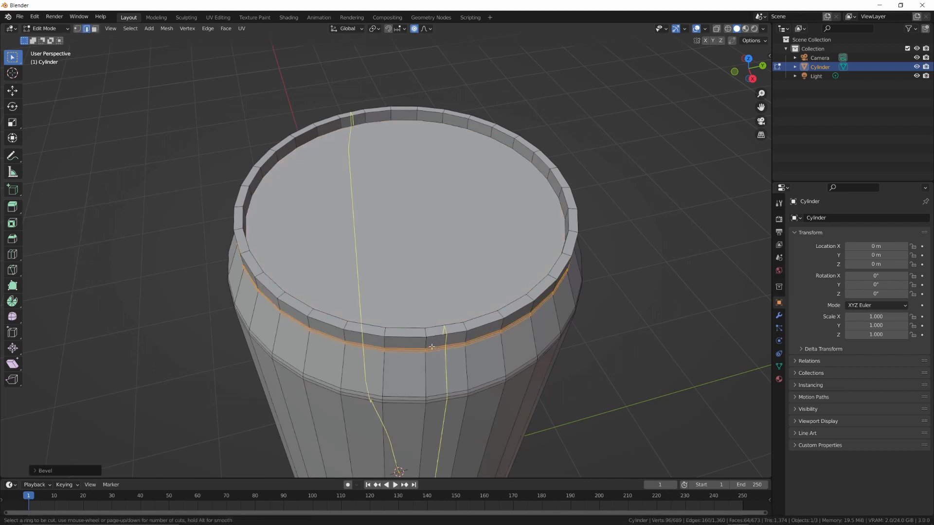
pyautogui.click(426, 343)
pyautogui.rightClick(427, 338)
pyautogui.press('s')
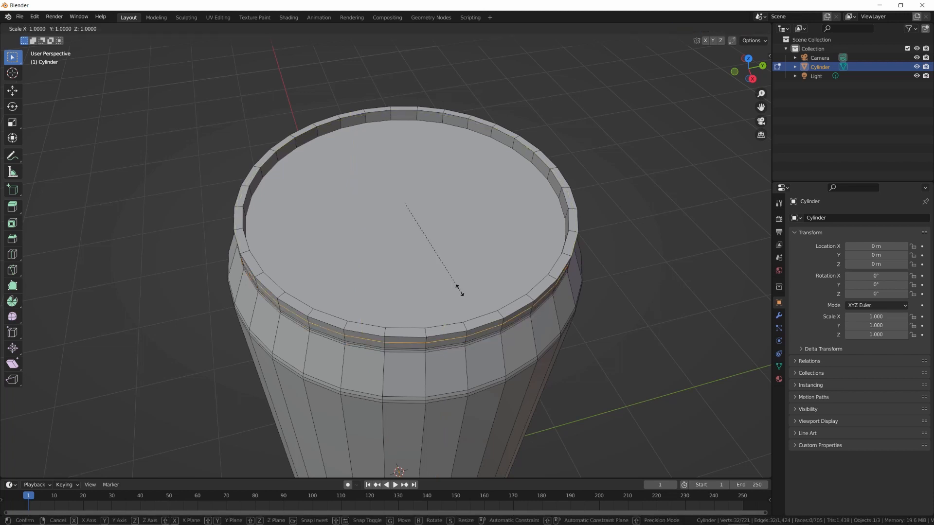
pyautogui.click(461, 290)
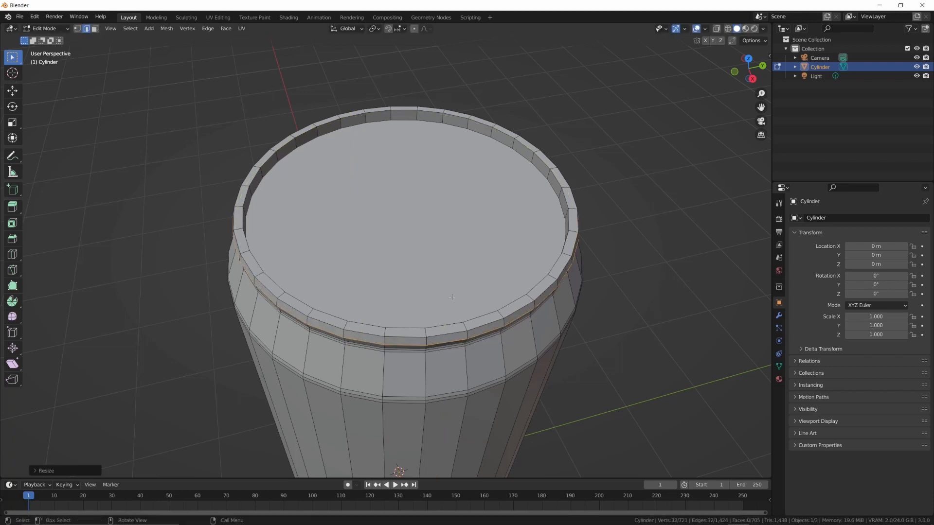
pyautogui.moveTo(397, 314)
pyautogui.mouseDown(button='middle')
pyautogui.moveTo(400, 292)
pyautogui.moveTo(401, 315)
pyautogui.mouseUp(button='middle')
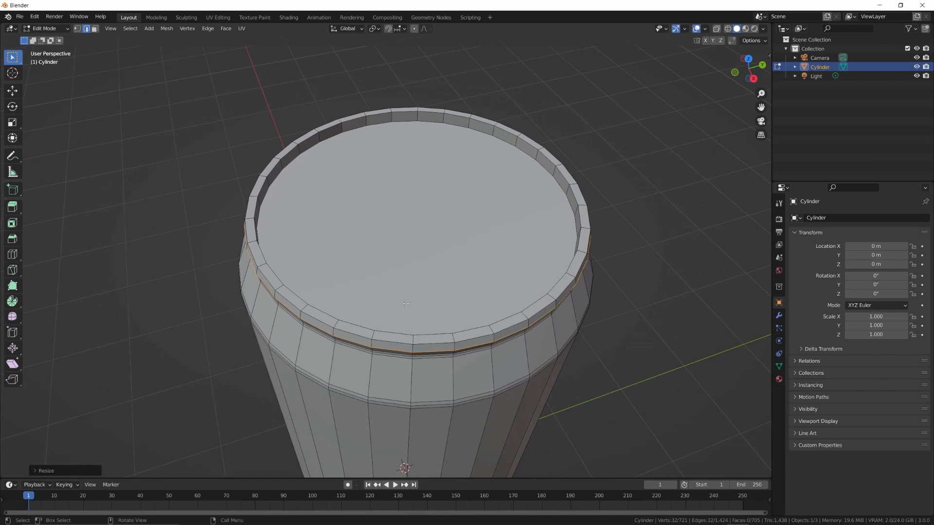
# Inset the recessed top face to create a narrow ring of faces just inside the rim
pyautogui.press('3')
pyautogui.click(441, 268)
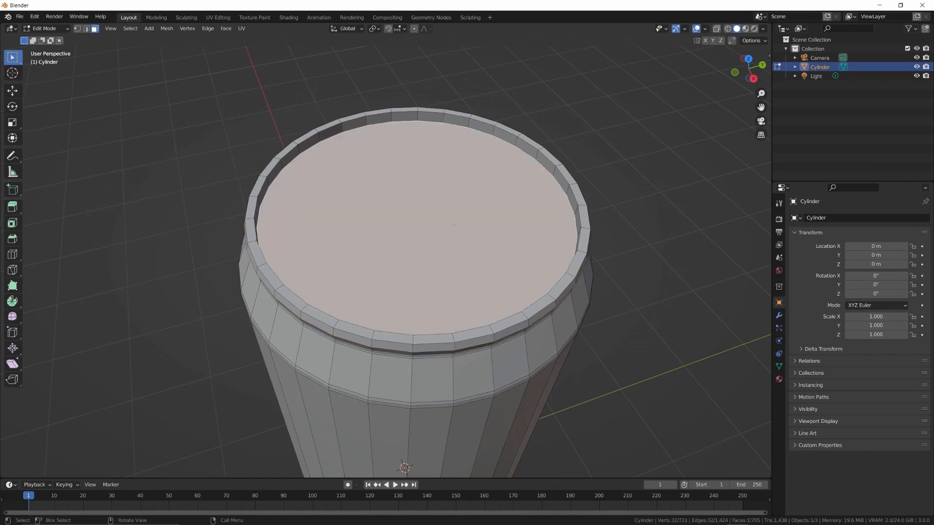
pyautogui.moveTo(454, 224); pyautogui.dragTo(461, 223, button='middle')
pyautogui.press('i')
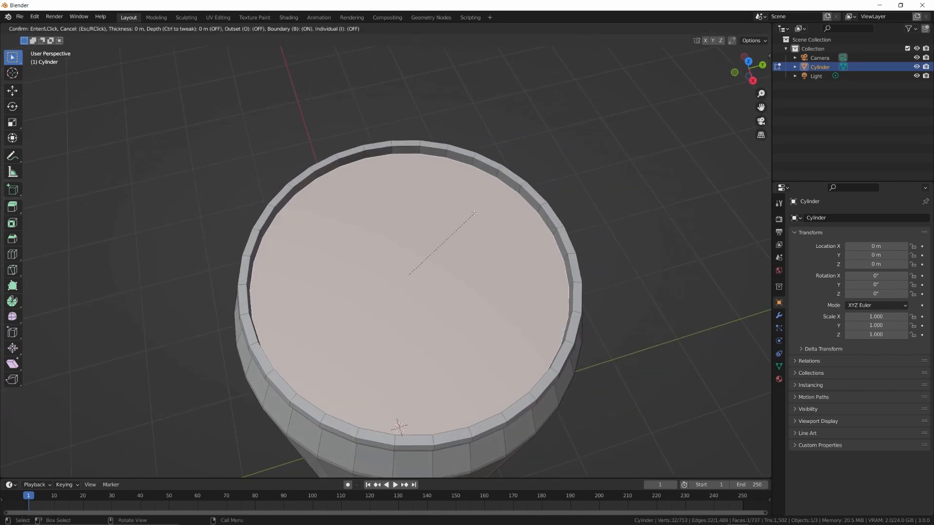
pyautogui.click(467, 216)
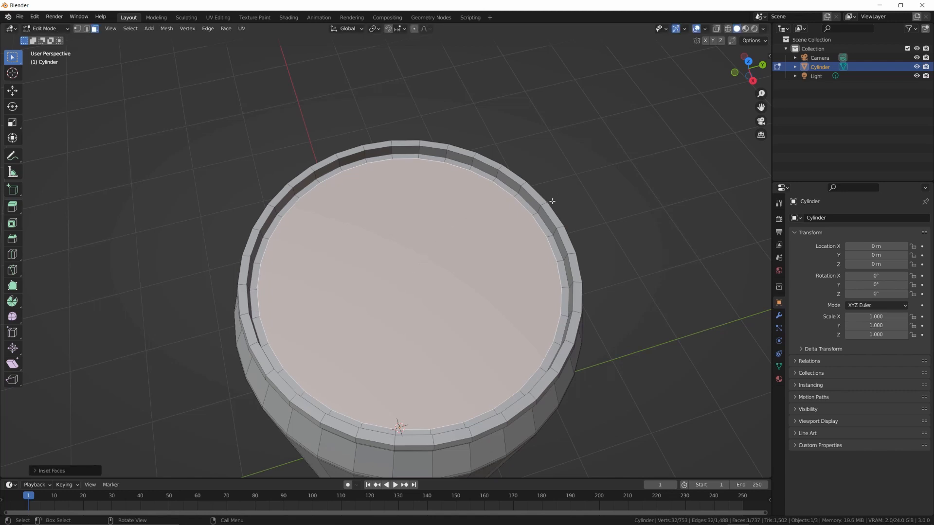
# Select the narrow face ring inside the rim and extrude it downward into a groove around the lid
pyautogui.keyDown('alt'); pyautogui.click(538, 216); pyautogui.keyUp('alt')
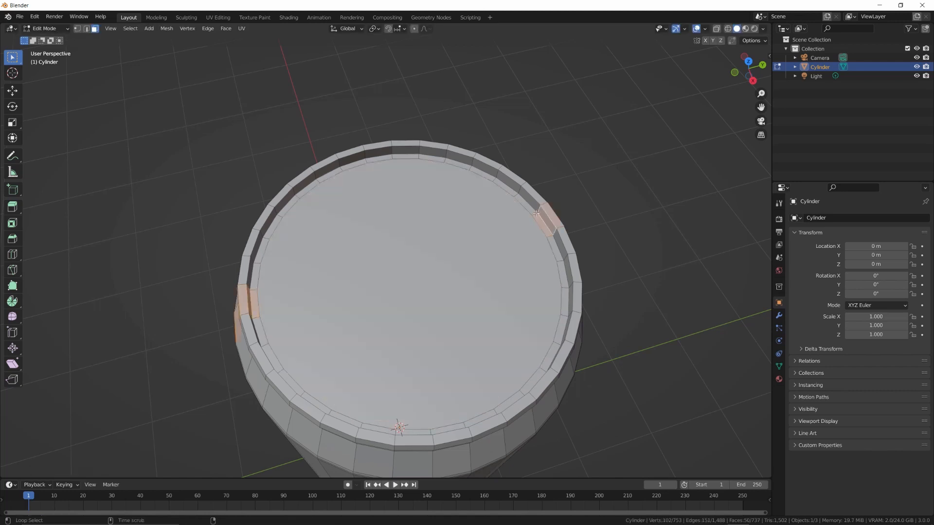
pyautogui.keyDown('alt'); pyautogui.click(536, 214); pyautogui.keyUp('alt')
pyautogui.scroll(2, 493, 246)
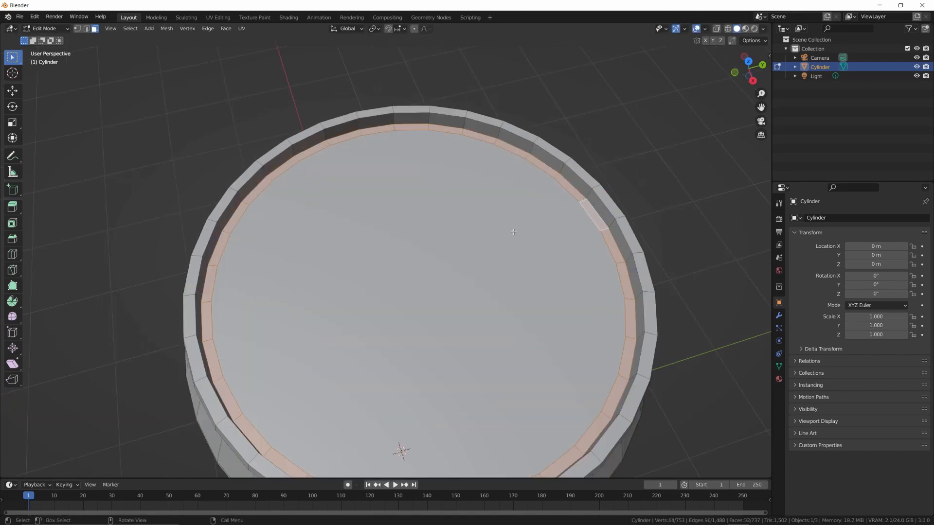
pyautogui.press('e')
pyautogui.click(513, 234)
pyautogui.moveTo(513, 233); pyautogui.dragTo(582, 266, button='middle')
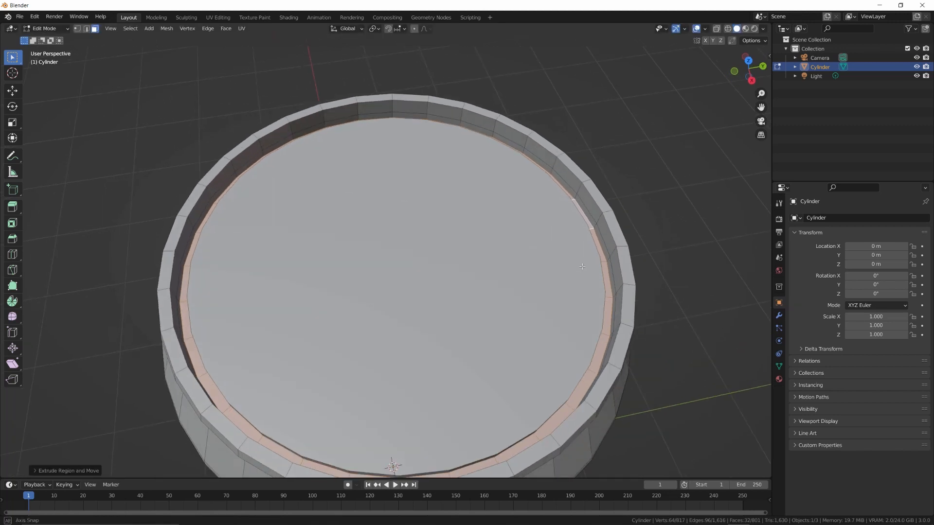
# Bevel the outer edge loop of the groove floor with a narrow width
pyautogui.press('2')
pyautogui.keyDown('alt'); pyautogui.click(604, 256); pyautogui.keyUp('alt')
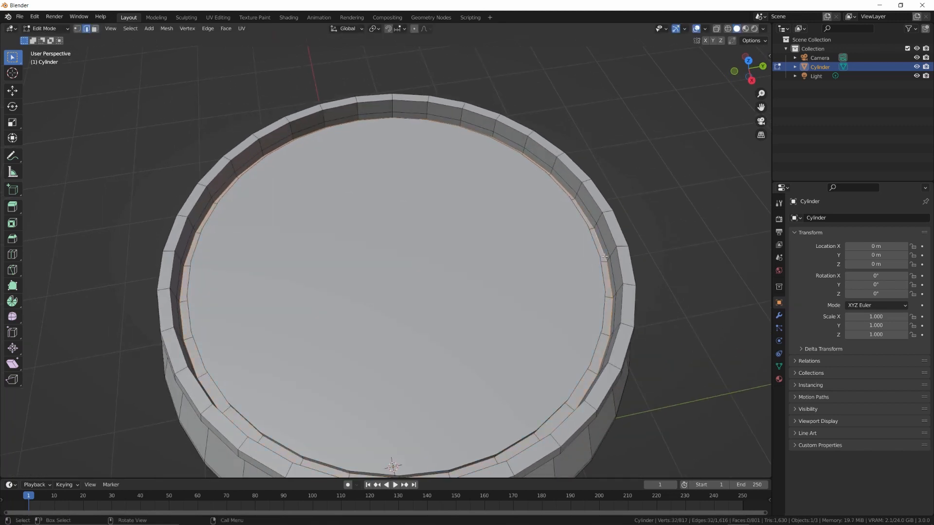
pyautogui.hotkey('ctrl', 'b')
pyautogui.click(625, 257)
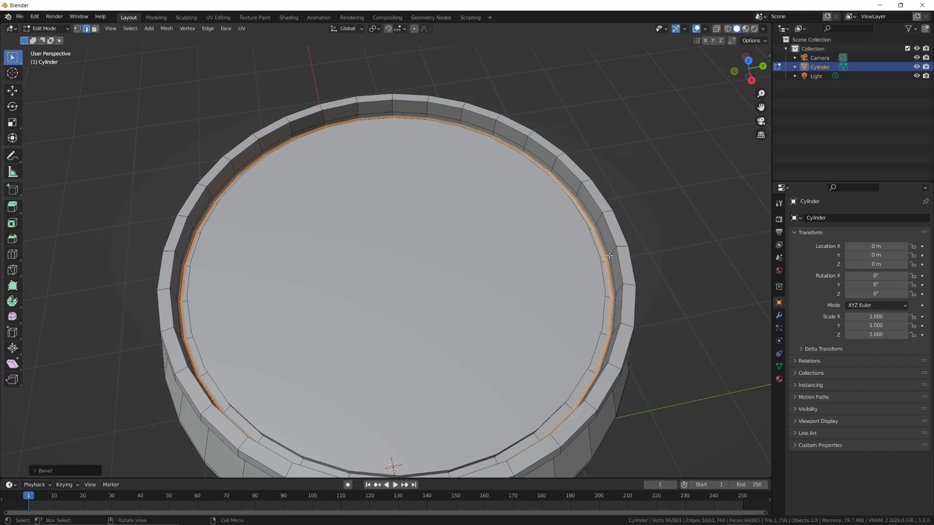
pyautogui.moveTo(626, 257); pyautogui.dragTo(562, 301, button='middle')
# Bevel the edge loop around the central lid panel with a narrow width and 2 segments
pyautogui.keyDown('alt'); pyautogui.click(569, 323); pyautogui.keyUp('alt')
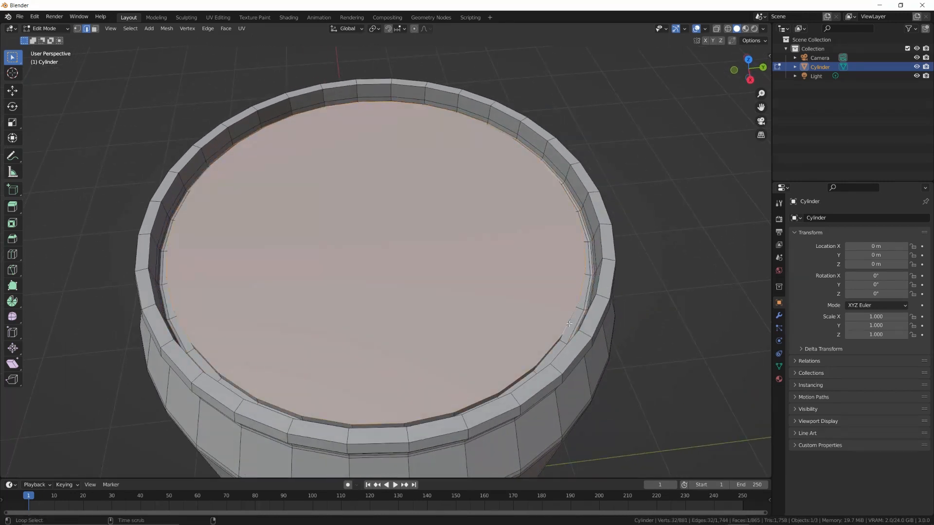
pyautogui.hotkey('ctrl', 'b')
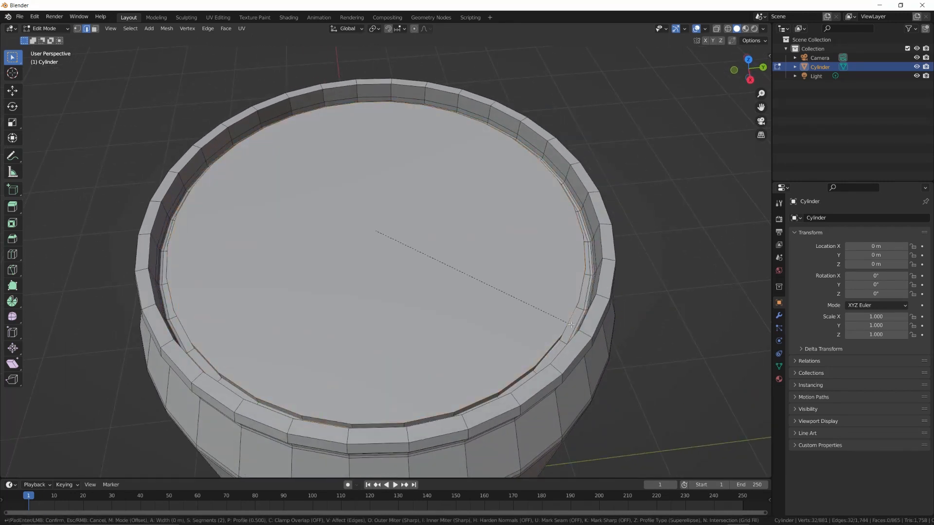
pyautogui.click(575, 326)
pyautogui.moveTo(557, 288); pyautogui.dragTo(574, 272, button='middle')
# Add a centred edge loop around the rim's inner wall
pyautogui.hotkey('ctrl', 'e')
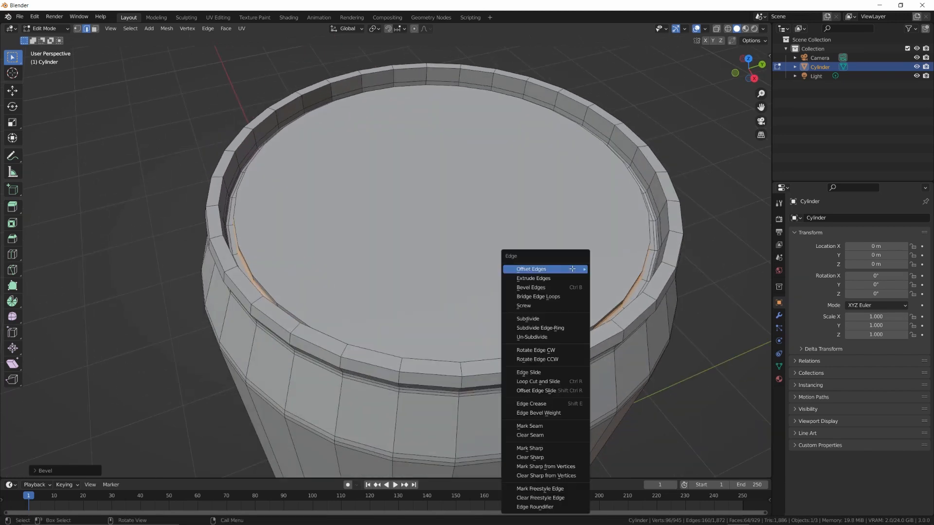
pyautogui.hotkey('ctrl', 'r')
pyautogui.click(635, 155)
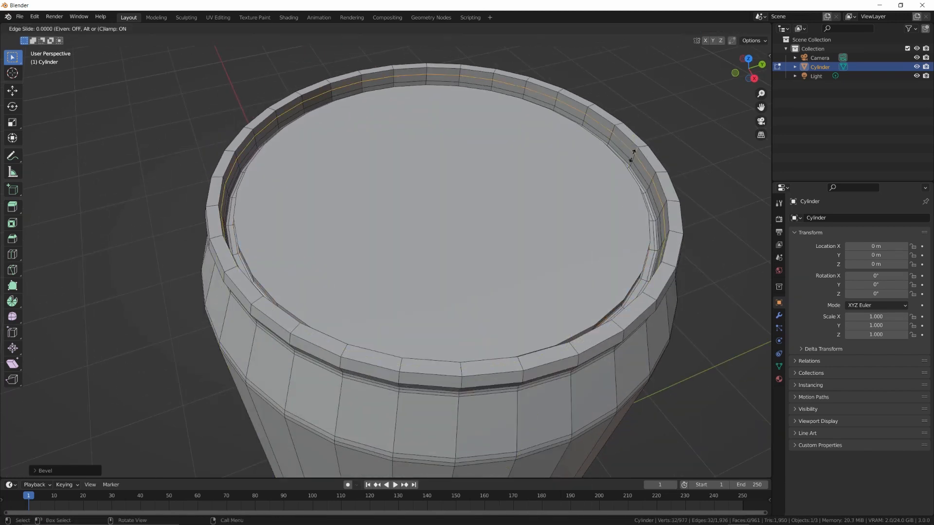
pyautogui.rightClick(635, 155)
# Inset the central lid face three times to create concentric rings around it
pyautogui.moveTo(515, 151); pyautogui.dragTo(519, 179, button='middle')
pyautogui.press('3')
pyautogui.moveTo(521, 219)
pyautogui.keyDown('shift'); pyautogui.mouseDown(button='middle')
pyautogui.moveTo(524, 174)
pyautogui.moveTo(515, 206)
pyautogui.mouseUp(button='middle'); pyautogui.keyUp('shift')
pyautogui.click(532, 192)
pyautogui.press('i')
pyautogui.click(530, 194)
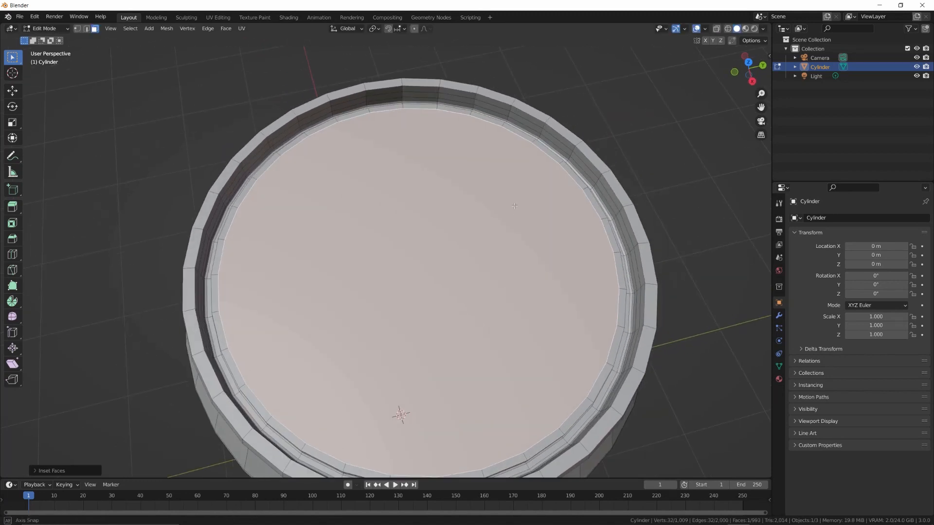
pyautogui.press('i')
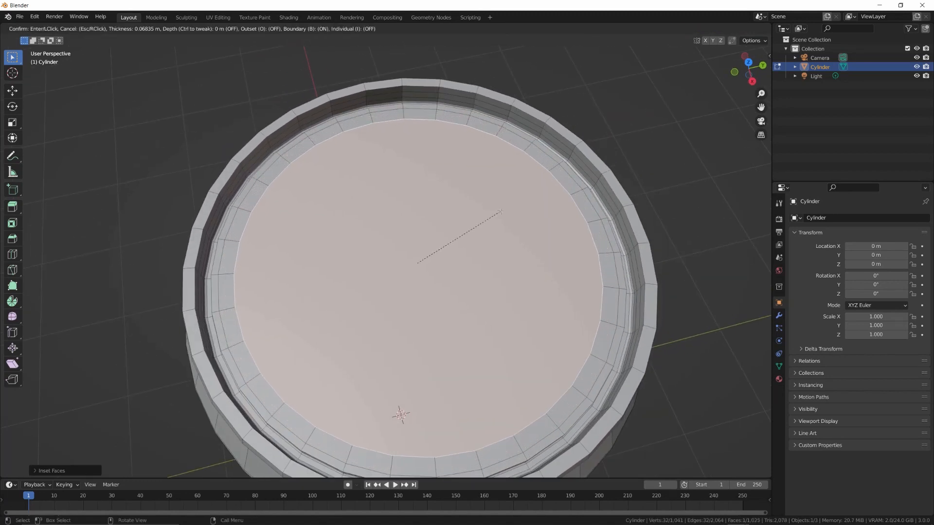
pyautogui.click(497, 214)
pyautogui.press('i')
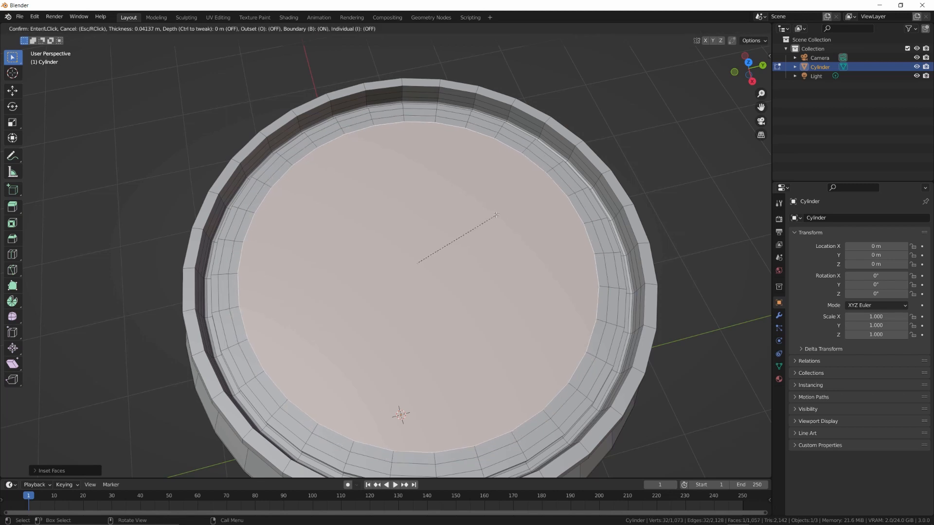
pyautogui.click(494, 216)
# Scale the central lid face to about 0.82 along X in top view, making it an upright oval
pyautogui.press('KP_7')
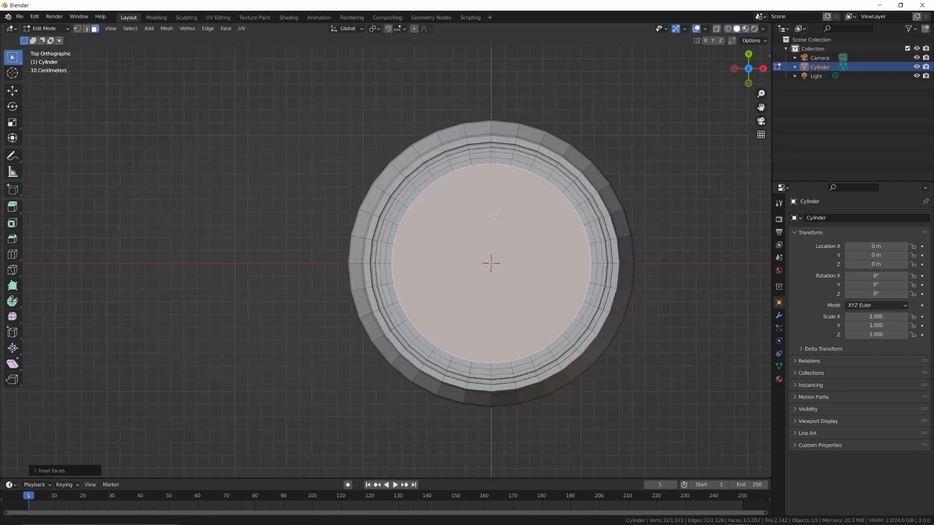
pyautogui.keyDown('shift'); pyautogui.moveTo(494, 216); pyautogui.dragTo(394, 218, button='middle'); pyautogui.keyUp('shift')
pyautogui.scroll(2, 393, 219)
pyautogui.press('s')
pyautogui.press('x')
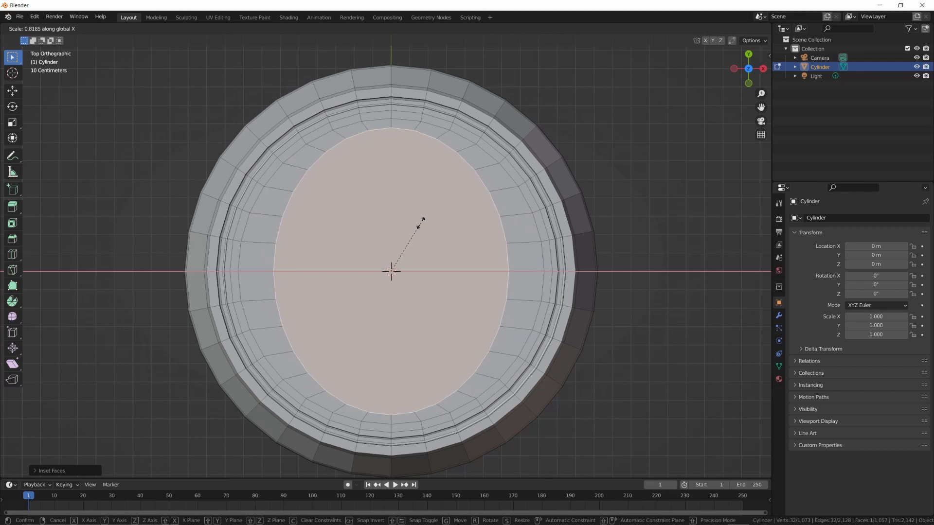
pyautogui.click(421, 222)
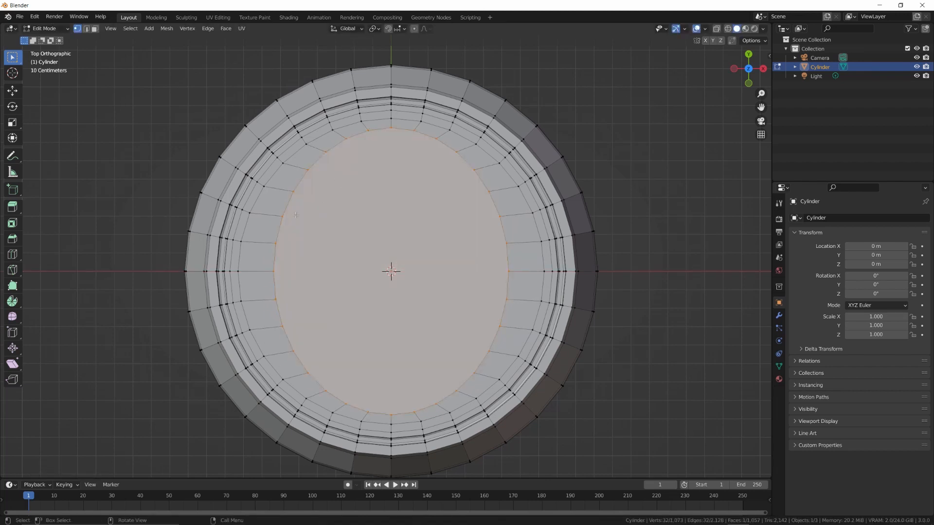
# Scale the vertices of the oval panel's upper arc slightly wider along X
pyautogui.moveTo(257, 230); pyautogui.dragTo(299, 273)
pyautogui.keyDown('ctrl'); pyautogui.moveTo(491, 403); pyautogui.dragTo(532, 438); pyautogui.keyUp('ctrl')
pyautogui.press('s')
pyautogui.press('x')
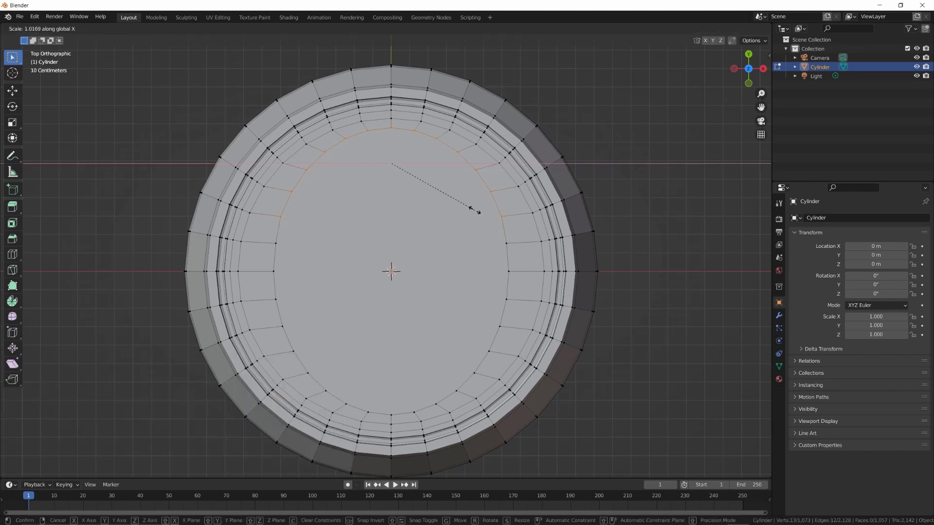
pyautogui.click(484, 210)
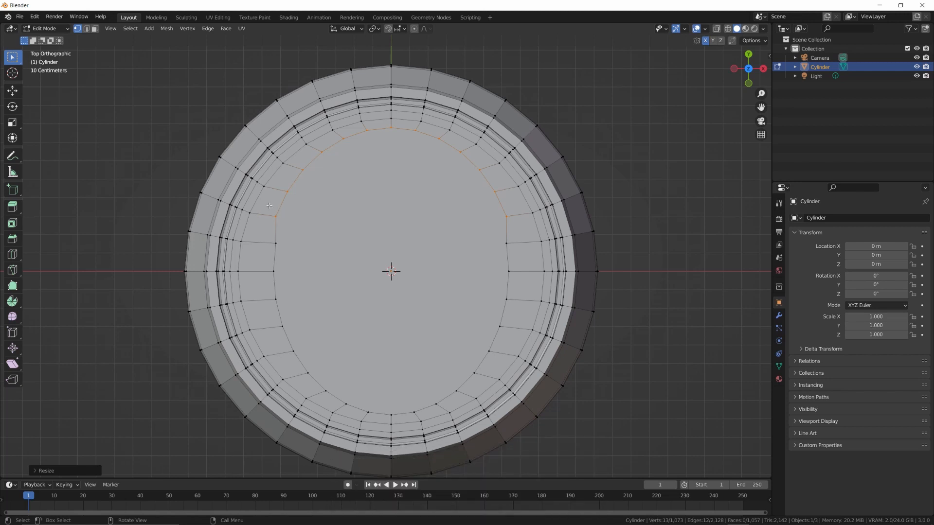
# With X mirroring on, select the shortest vertex path down the oval's left side and scale it narrower along X to straighten both sides
pyautogui.press('b')
pyautogui.moveTo(301, 283); pyautogui.dragTo(347, 395)
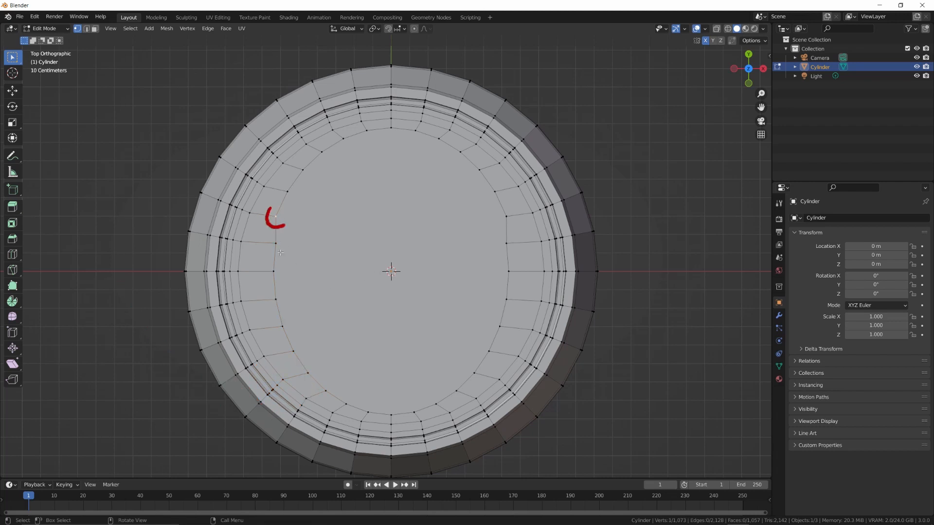
pyautogui.press('ctrl')
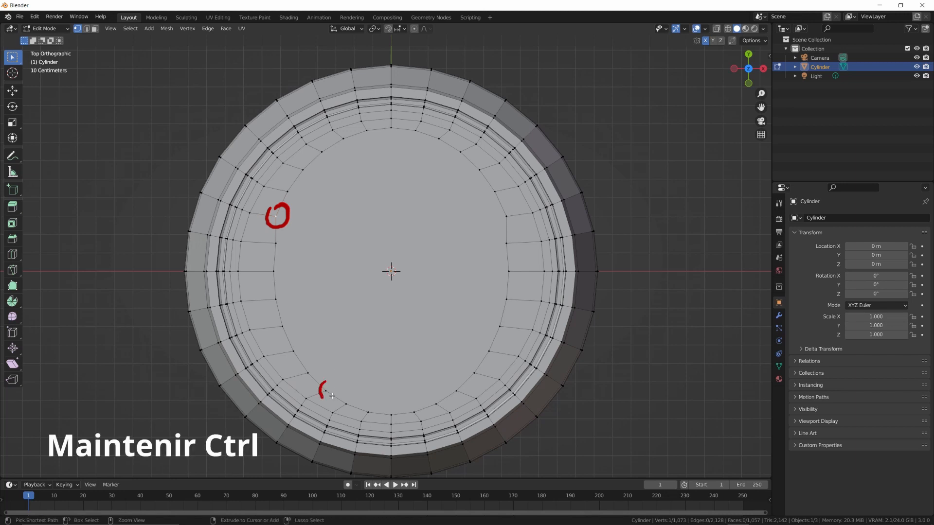
pyautogui.keyDown('ctrl'); pyautogui.click(326, 390); pyautogui.keyUp('ctrl')
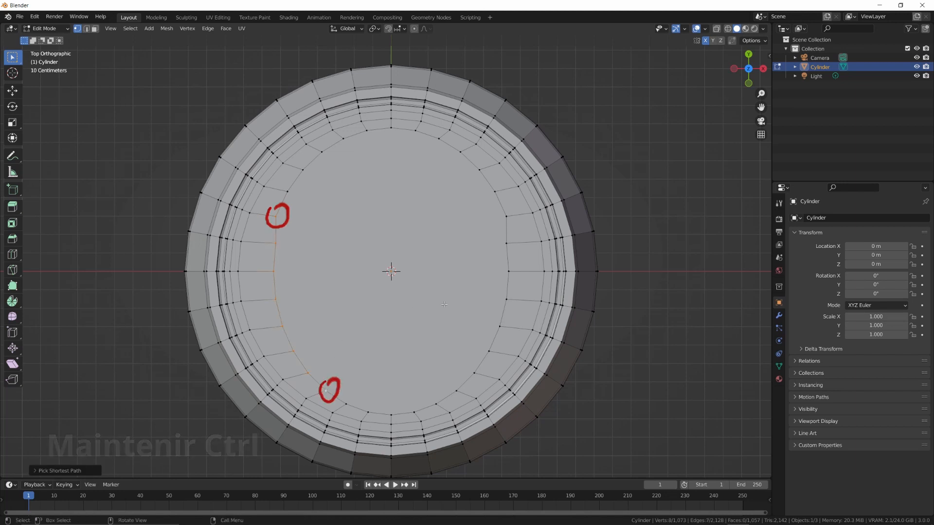
pyautogui.press('s')
pyautogui.press('x')
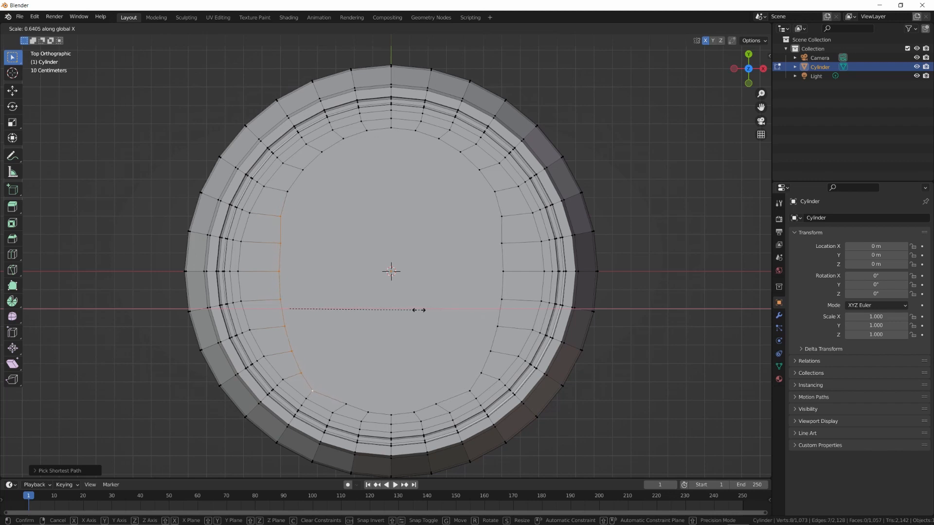
pyautogui.click(389, 308)
# Rotate the mirrored side vertices by about -8.2° and move them about 0.06 m inward so the panel narrows towards its lower end
pyautogui.press('r')
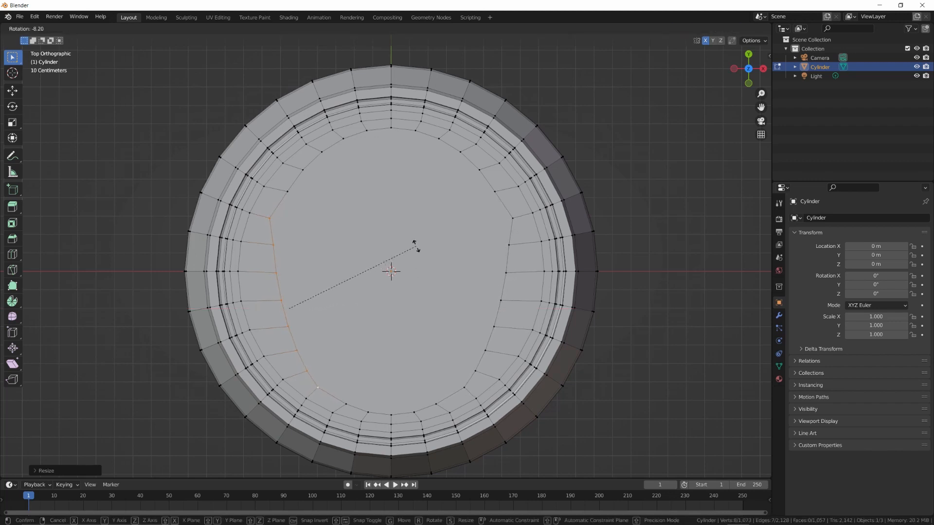
pyautogui.click(417, 248)
pyautogui.press('g')
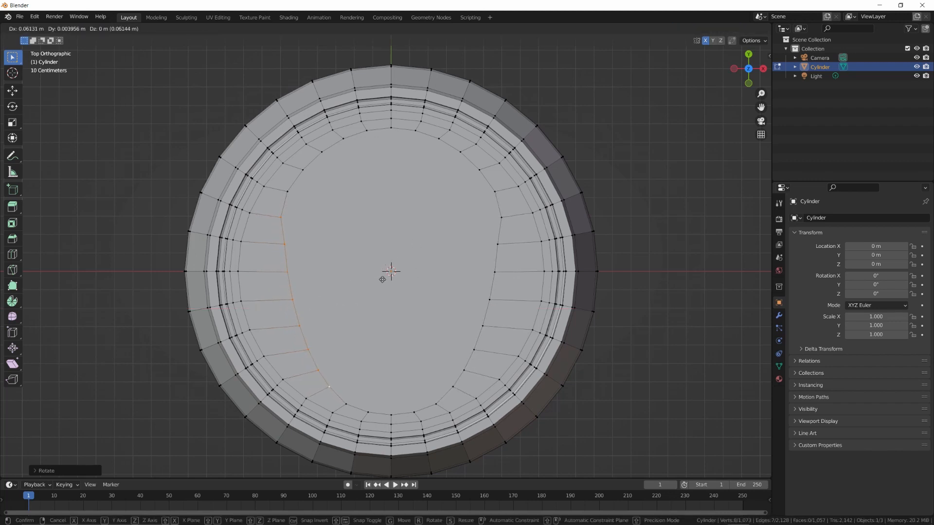
pyautogui.click(383, 279)
# Nudge the panel's upper side vertices slightly inward to smooth the transition into the rounded upper arc
pyautogui.click(290, 220)
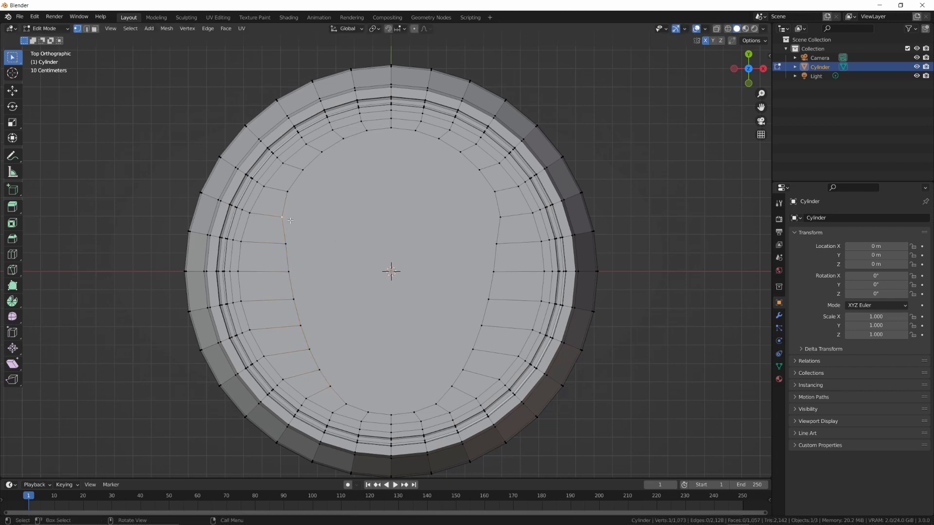
pyautogui.press('g')
pyautogui.click(294, 222)
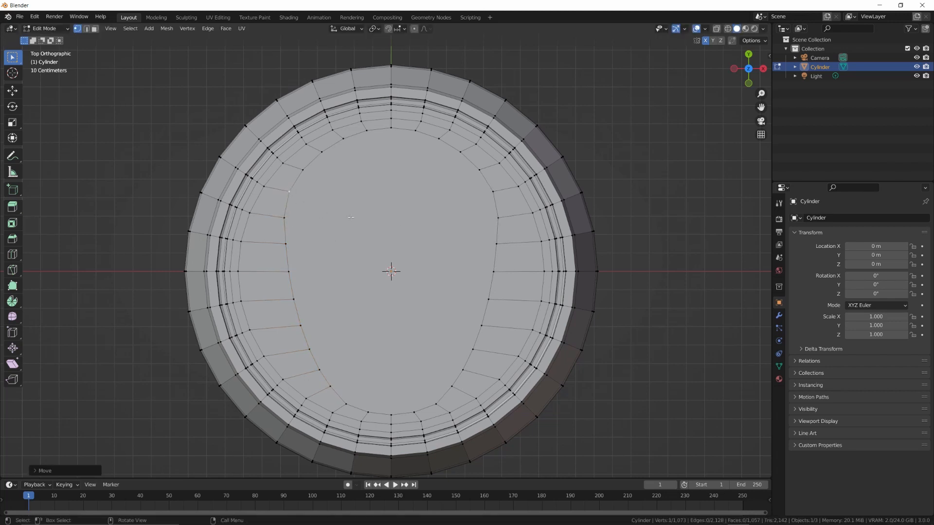
# Inset the shaped central face by a narrow margin and extrude it slightly down into the lid
pyautogui.press('3')
pyautogui.click(390, 226)
pyautogui.press('i')
pyautogui.click(441, 219)
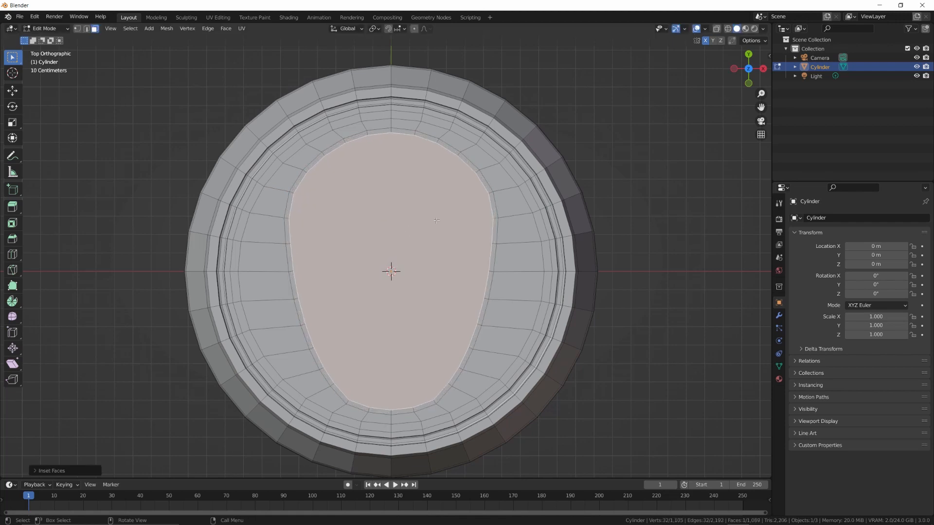
pyautogui.moveTo(440, 219); pyautogui.dragTo(487, 228, button='middle')
pyautogui.press('e')
pyautogui.click(434, 247)
# Add a centred edge loop around the wall of the shaped recess
pyautogui.hotkey('ctrl', 'r')
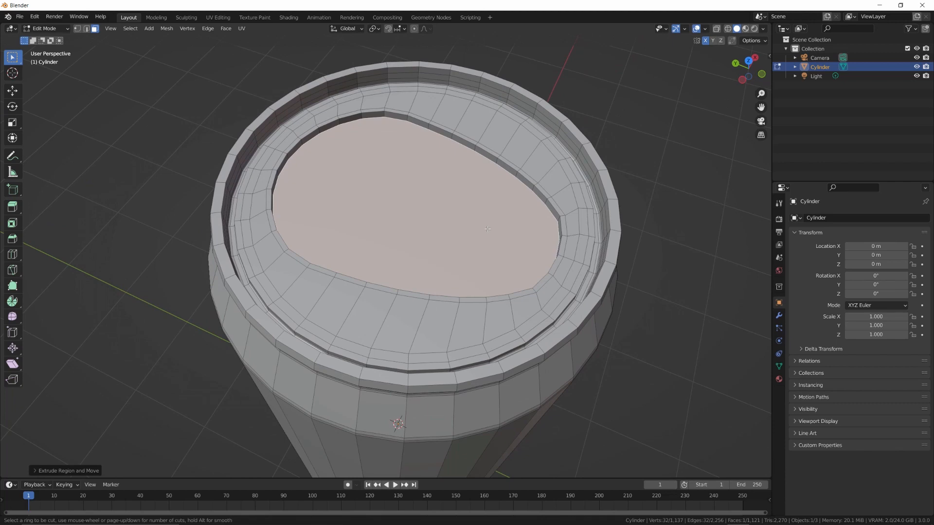
pyautogui.click(532, 188)
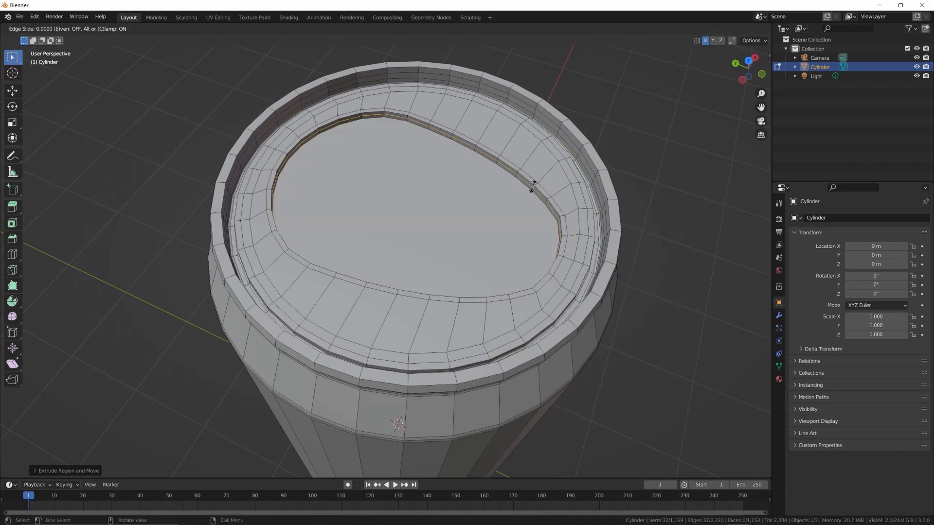
pyautogui.click(532, 186)
# Inset the recessed face twice in top view, first narrowly and then with a wide margin
pyautogui.press('KP_7')
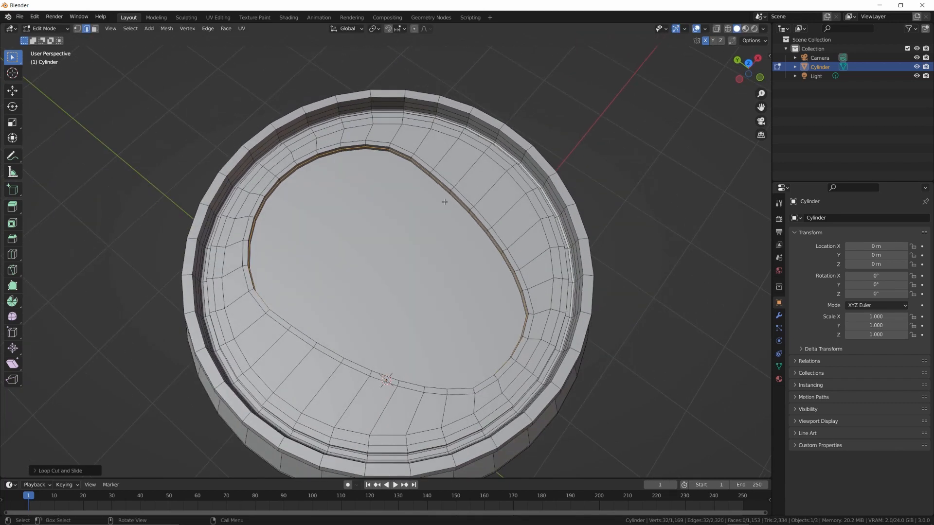
pyautogui.press('3')
pyautogui.keyDown('shift'); pyautogui.moveTo(379, 239); pyautogui.dragTo(428, 209, button='middle'); pyautogui.keyUp('shift')
pyautogui.press('i')
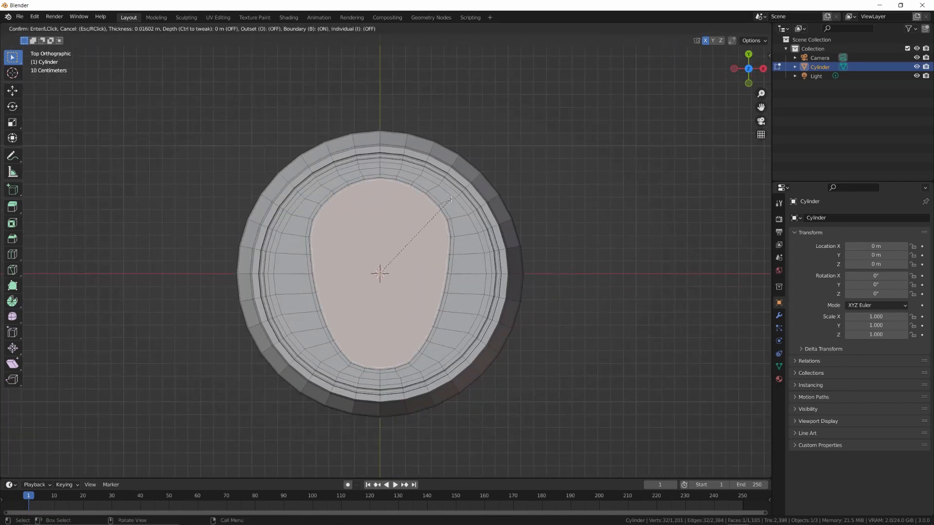
pyautogui.click(428, 213)
pyautogui.scroll(5, 392, 248)
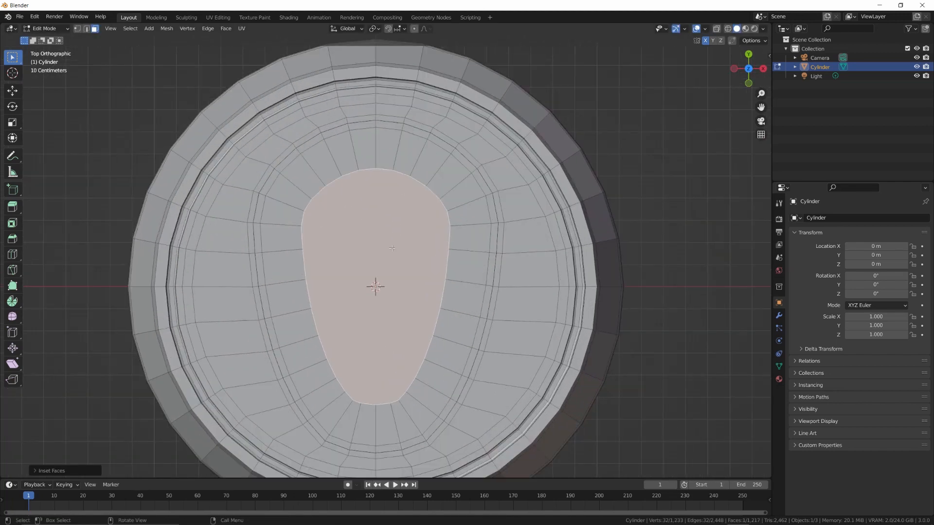
# Delete the innermost face, close its edge loop with Grid Fill, and scale the new grid up slightly
pyautogui.press('x')
pyautogui.click(392, 249)
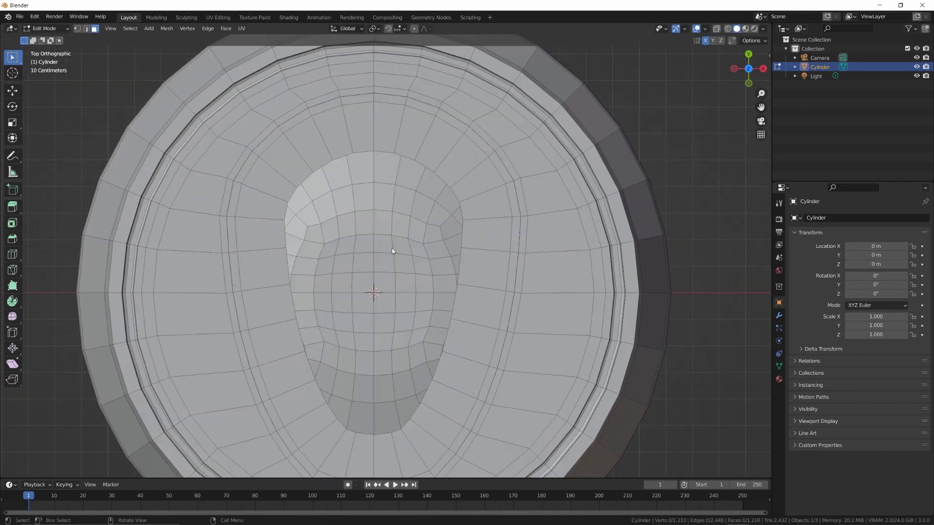
pyautogui.press('2')
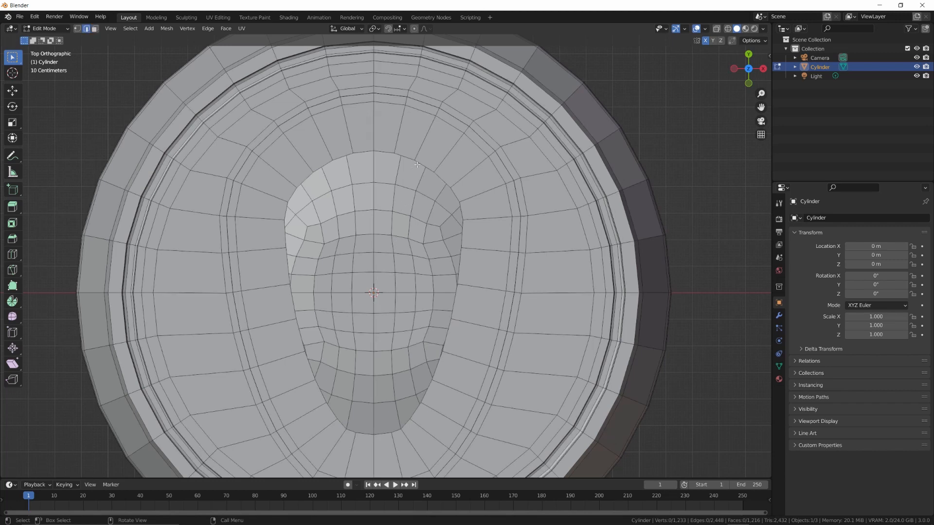
pyautogui.keyDown('alt'); pyautogui.click(420, 166); pyautogui.keyUp('alt')
pyautogui.press('F3')
pyautogui.press('Return')
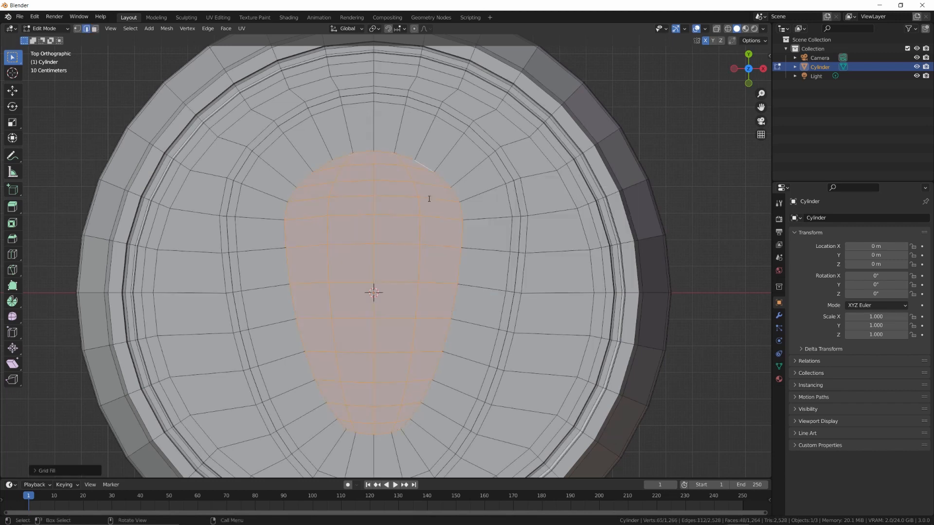
pyautogui.scroll(3, 425, 192)
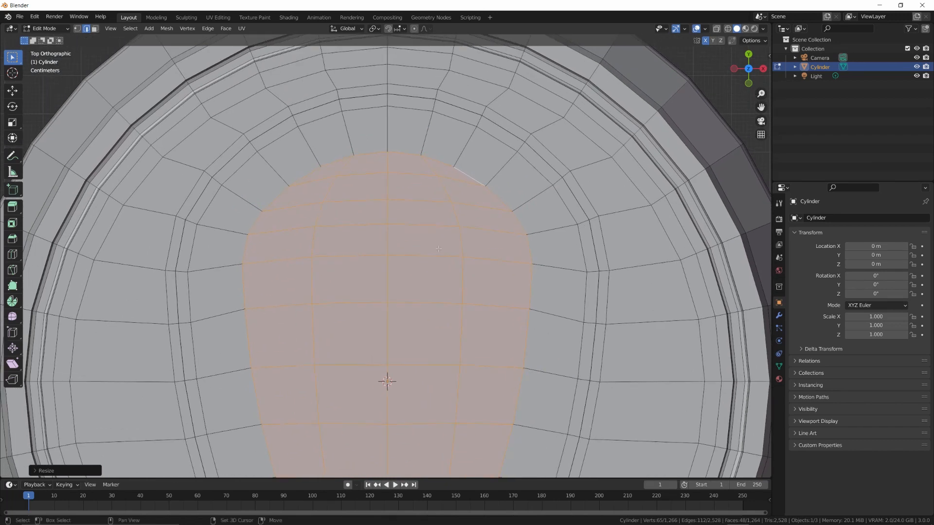
# Move the centre vertex of the grid's third row slightly up along the centre line, and choose the tweak selection tool
pyautogui.press('1')
pyautogui.click(324, 203)
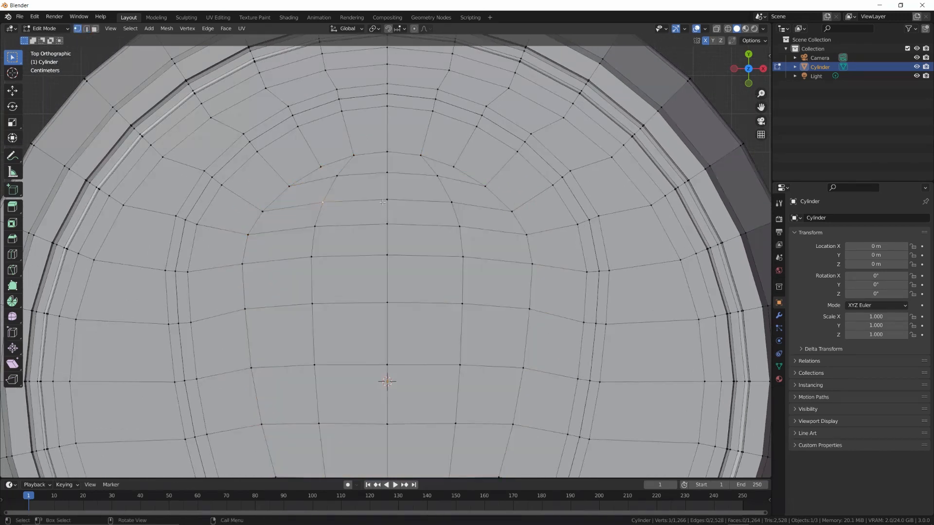
pyautogui.press('g')
pyautogui.click(390, 196)
pyautogui.press('w')
pyautogui.press('w')
pyautogui.press('w')
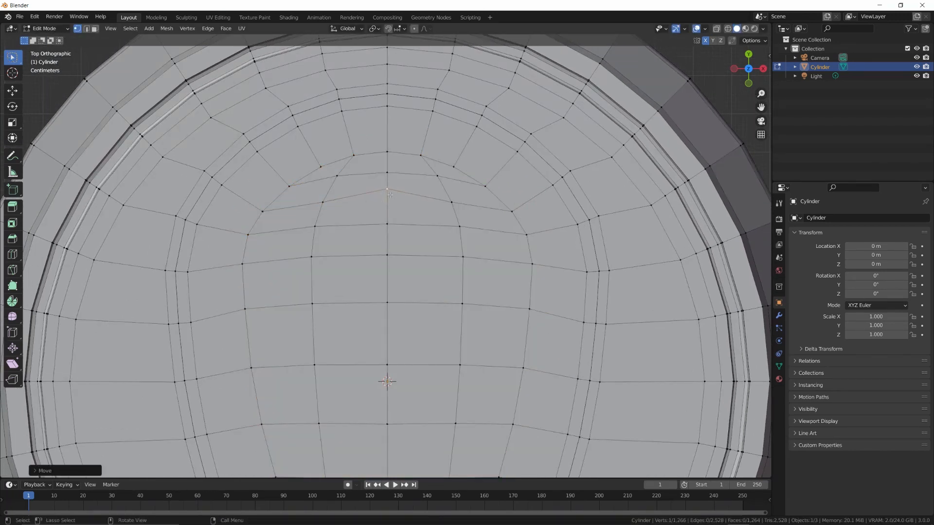
# Reposition the surrounding vertices in the grid's upper rows so four faces form a symmetrical, upward-bent bean shape
pyautogui.moveTo(321, 225); pyautogui.dragTo(301, 237)
pyautogui.moveTo(387, 255); pyautogui.dragTo(387, 183)
pyautogui.moveTo(321, 253); pyautogui.dragTo(322, 266)
pyautogui.moveTo(387, 237); pyautogui.dragTo(387, 248)
pyautogui.moveTo(301, 237); pyautogui.dragTo(299, 236)
pyautogui.moveTo(309, 204); pyautogui.dragTo(303, 203)
pyautogui.moveTo(475, 237); pyautogui.dragTo(478, 250)
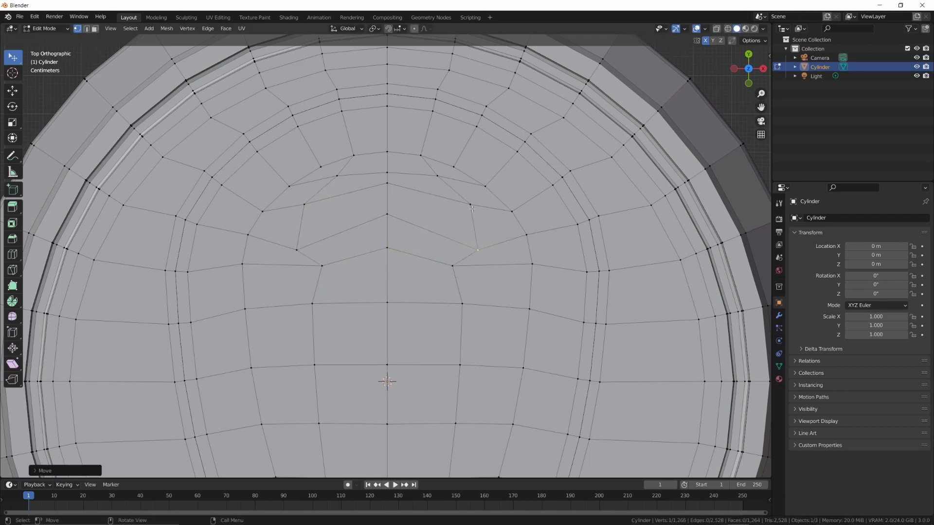
pyautogui.moveTo(471, 204); pyautogui.dragTo(476, 205)
# Select the four bean-shaped faces and extrude them about 0.04 m down into the lid
pyautogui.press('3')
pyautogui.click(419, 220)
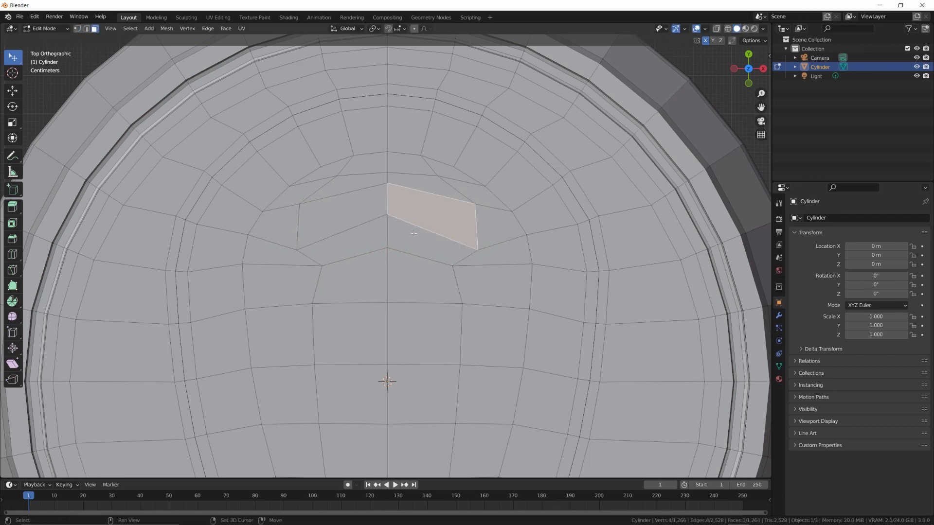
pyautogui.keyDown('shift'); pyautogui.click(426, 243); pyautogui.keyUp('shift')
pyautogui.keyDown('shift'); pyautogui.click(348, 243); pyautogui.keyUp('shift')
pyautogui.keyDown('shift'); pyautogui.click(358, 215); pyautogui.keyUp('shift')
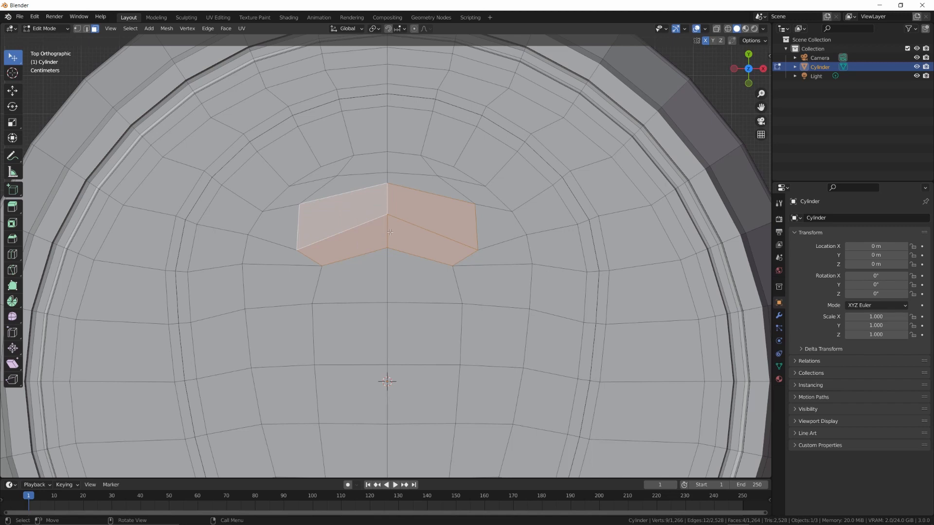
pyautogui.moveTo(390, 232); pyautogui.dragTo(412, 200, button='middle')
pyautogui.press('e')
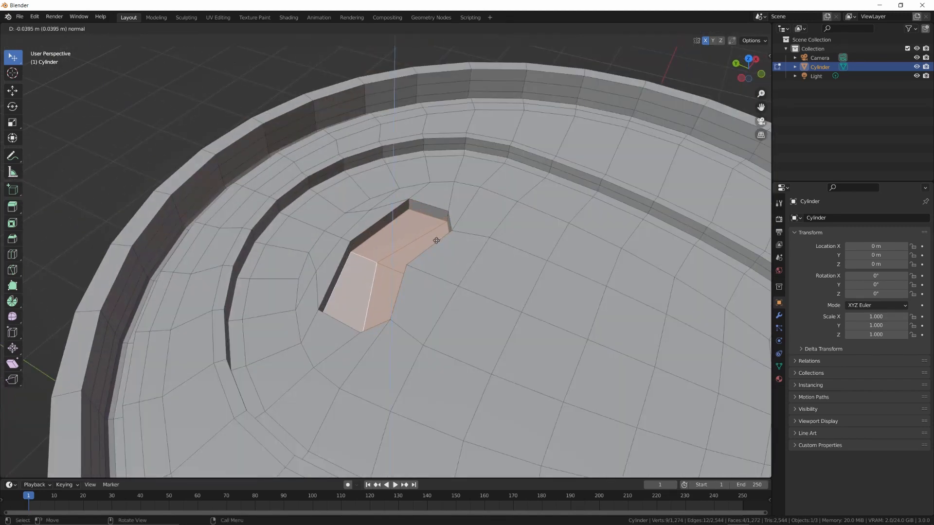
pyautogui.click(434, 238)
# Add a centred edge loop around the wall of the bean-shaped pocket
pyautogui.hotkey('ctrl', 'r')
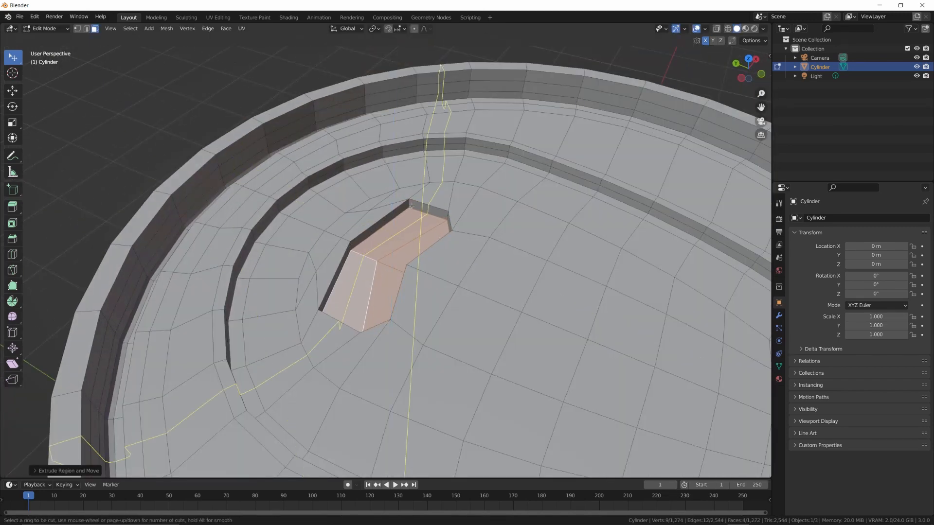
pyautogui.click(409, 203)
pyautogui.rightClick(409, 203)
# Apply a level 2 subdivision surface to the can in Object Mode and shade it smooth
pyautogui.press('Tab')
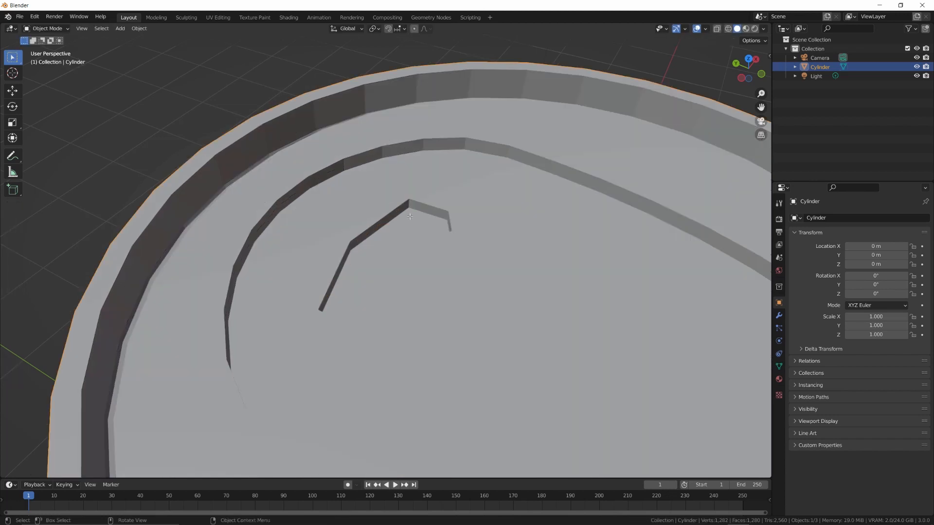
pyautogui.hotkey('ctrl', '2')
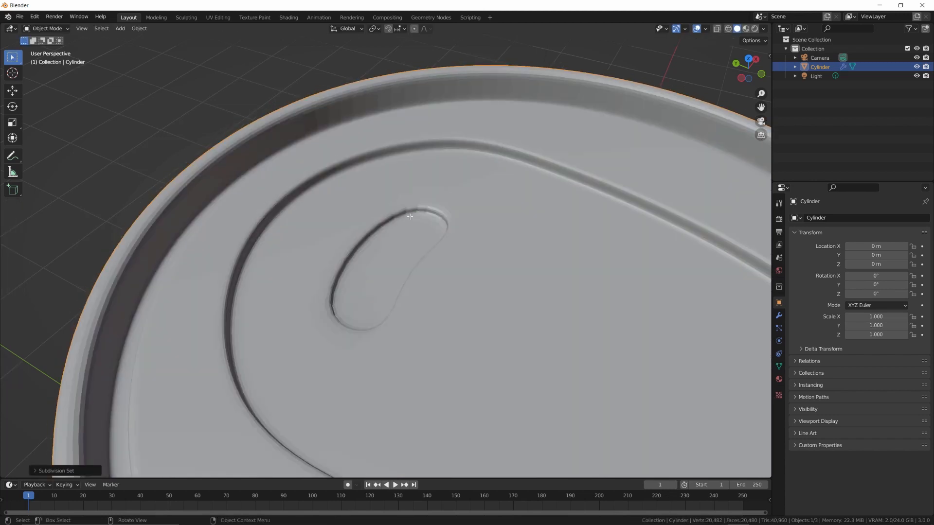
pyautogui.rightClick(409, 216)
pyautogui.click(411, 218)
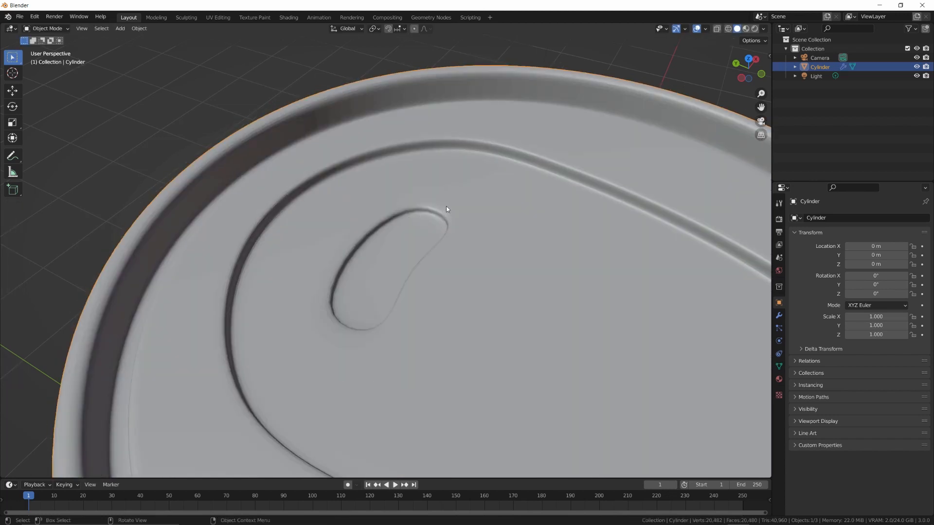
pyautogui.moveTo(446, 205); pyautogui.dragTo(390, 226, button='middle')
pyautogui.scroll(-1, 395, 230)
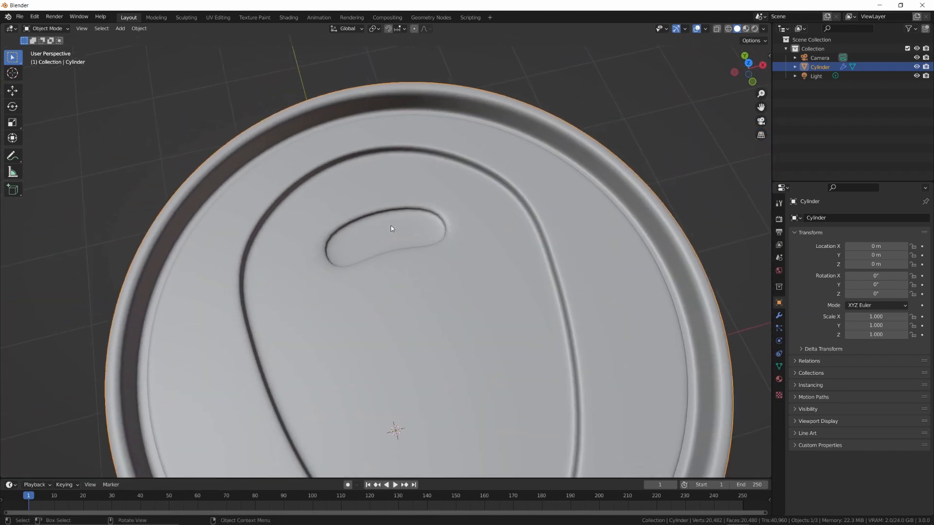
pyautogui.press('KP_7')
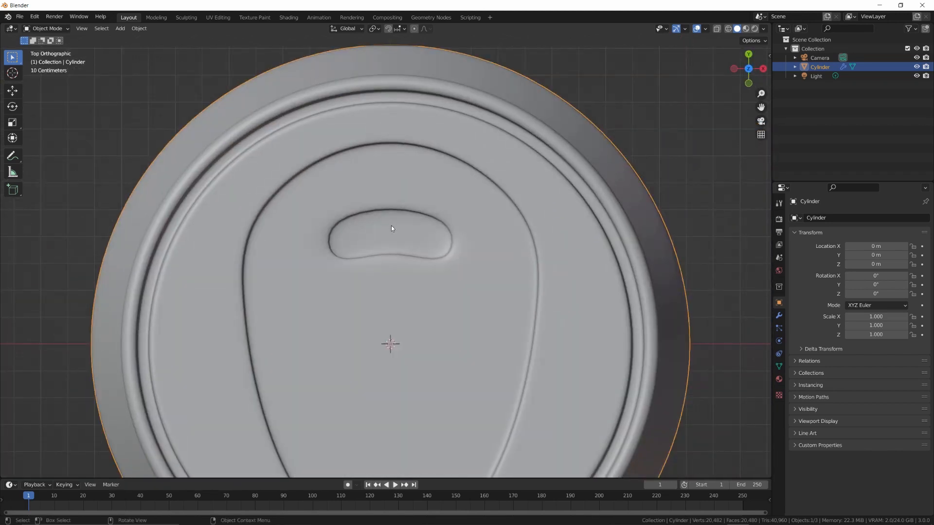
# Hide all the can's vertices below the top rim in Edit Mode, leaving only the lid geometry
pyautogui.press('Tab')
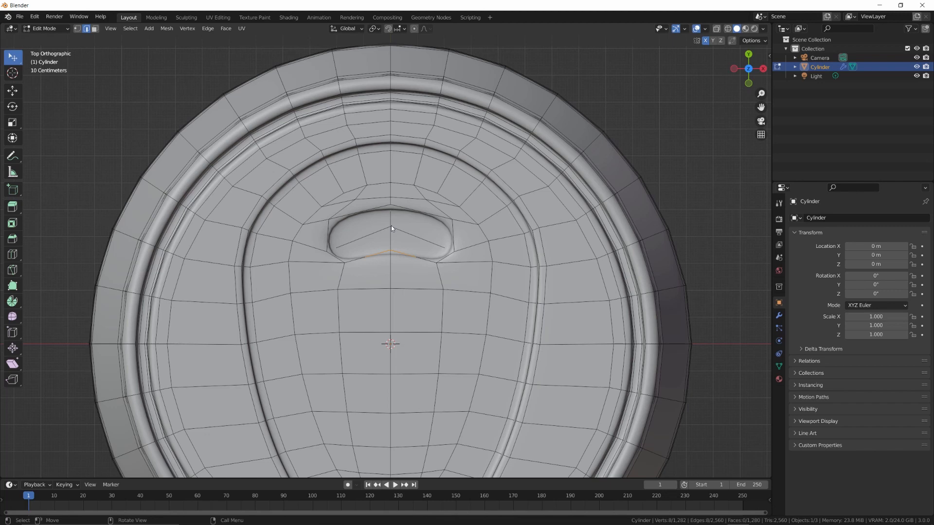
pyautogui.press('KP_1')
pyautogui.scroll(-3, 400, 223)
pyautogui.keyDown('shift'); pyautogui.moveTo(400, 223); pyautogui.dragTo(399, 127, button='middle'); pyautogui.keyUp('shift')
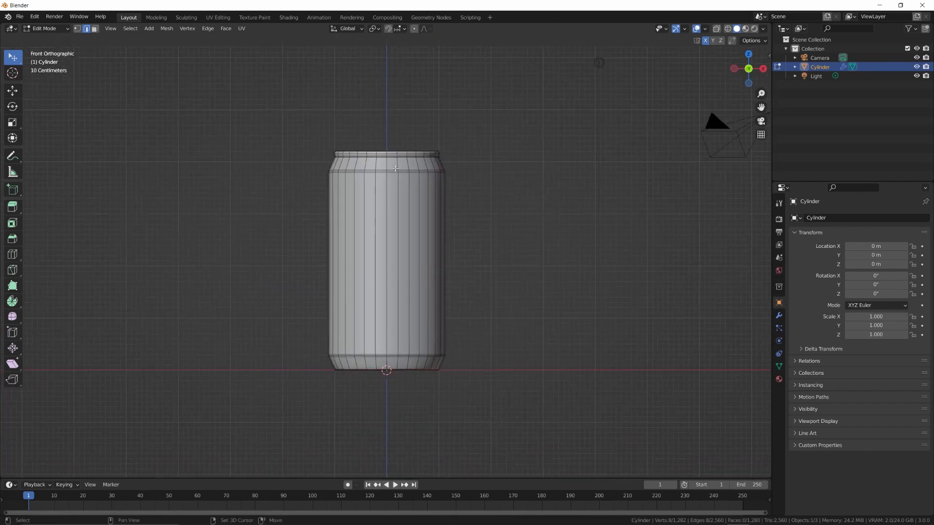
pyautogui.scroll(1, 395, 168)
pyautogui.hotkey('alt', 'z')
pyautogui.press('1')
pyautogui.press('w')
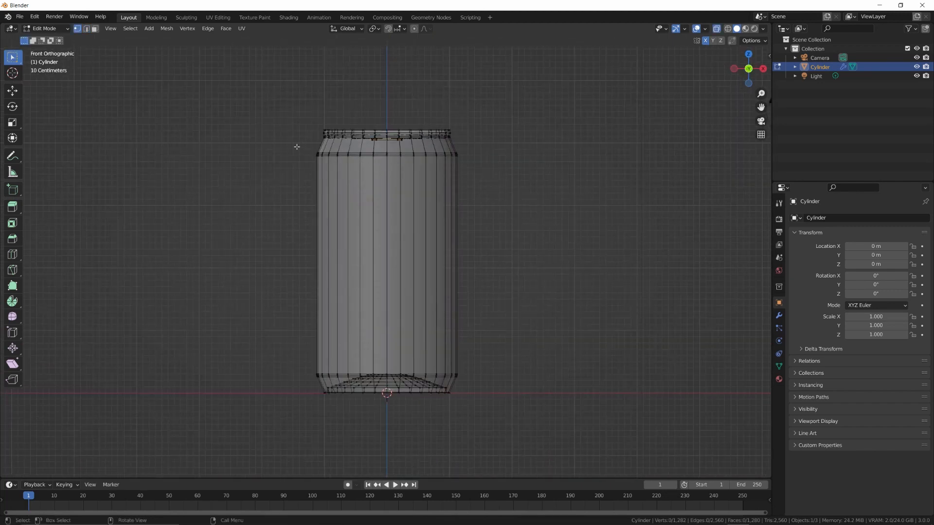
pyautogui.moveTo(289, 144); pyautogui.dragTo(525, 410)
pyautogui.press('h')
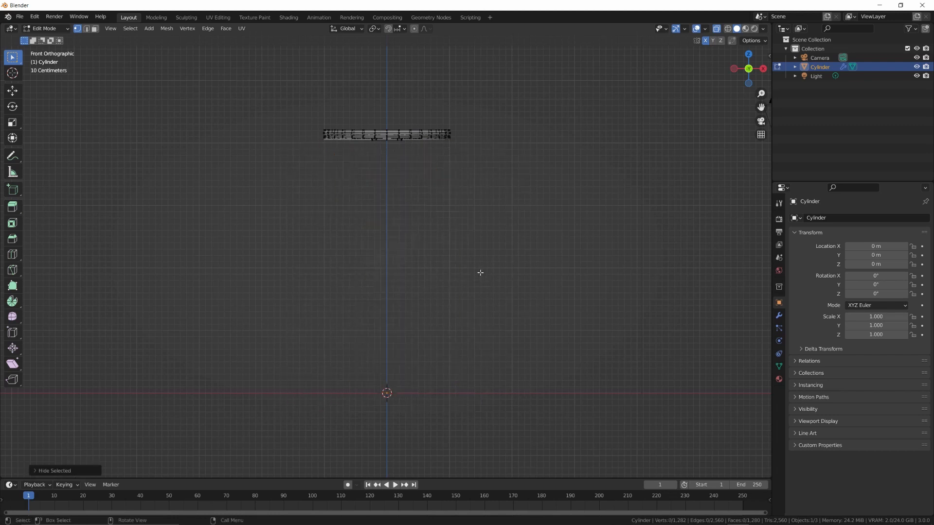
# Turn on proportional editing with a small radius and move the pocket's upper middle vertices upward
pyautogui.press('KP_7')
pyautogui.scroll(9, 471, 259)
pyautogui.press('o')
pyautogui.moveTo(383, 159); pyautogui.dragTo(400, 182)
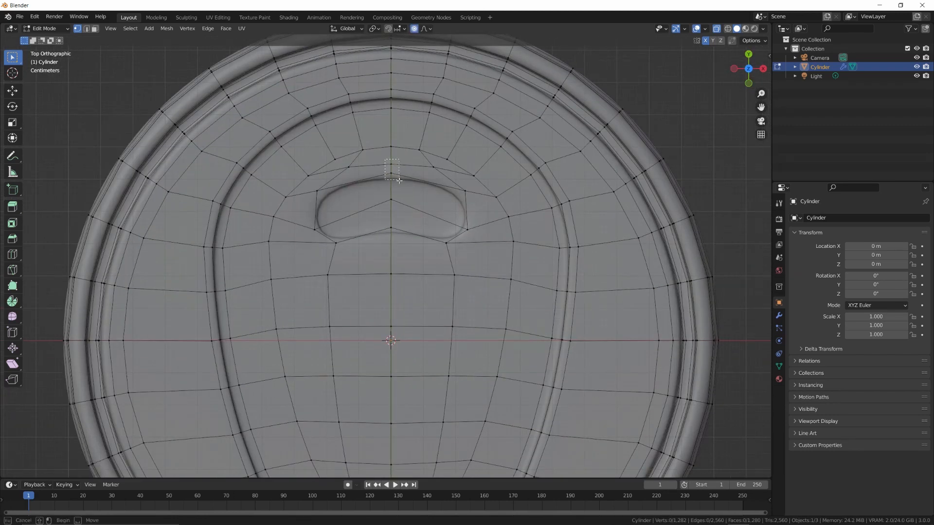
pyautogui.press('g')
pyautogui.scroll(11, 400, 178)
pyautogui.scroll(9, 398, 172)
pyautogui.click(399, 168)
# Shift the pocket's end and upper corner vertices outward with proportional editing to round the bean's upper curve
pyautogui.click(314, 228)
pyautogui.press('g')
pyautogui.click(433, 166)
pyautogui.press('g')
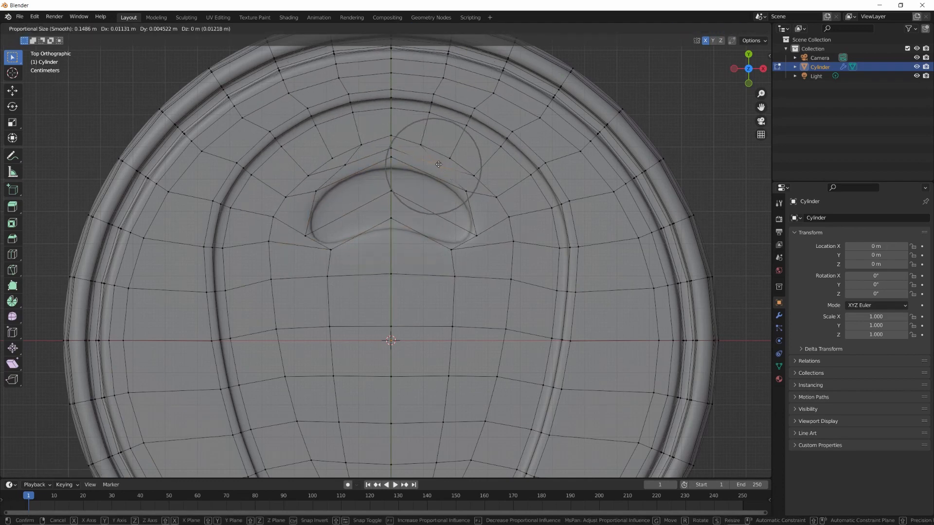
pyautogui.click(467, 191)
pyautogui.press('g')
pyautogui.click(472, 192)
# Pull the bean pocket's lower corner vertices down and outward to deepen its bend, and turn off proportional editing
pyautogui.press('g')
pyautogui.click(451, 258)
pyautogui.press('g')
pyautogui.click(477, 248)
pyautogui.press('g')
pyautogui.click(333, 266)
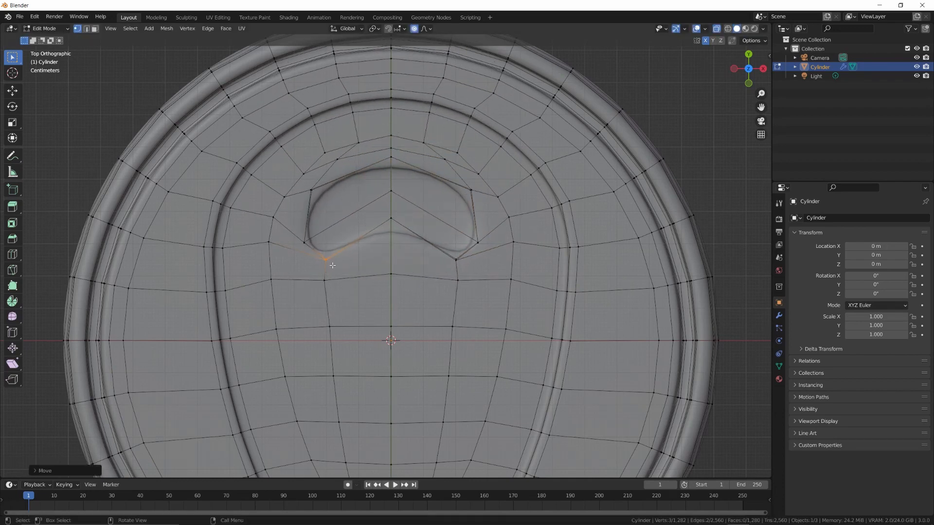
pyautogui.press('o')
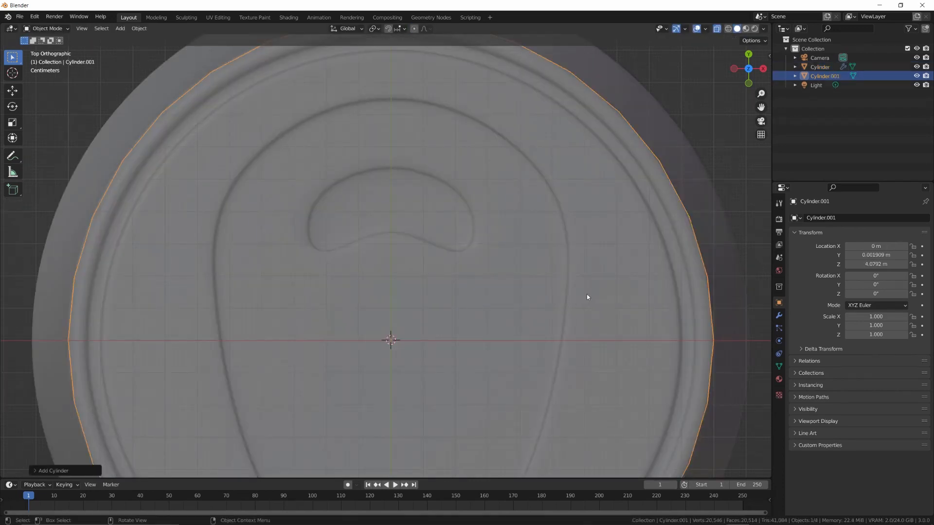
# Scale the new cylinder to about 0.062 near the lid's centre and inset its top face
pyautogui.press('s')
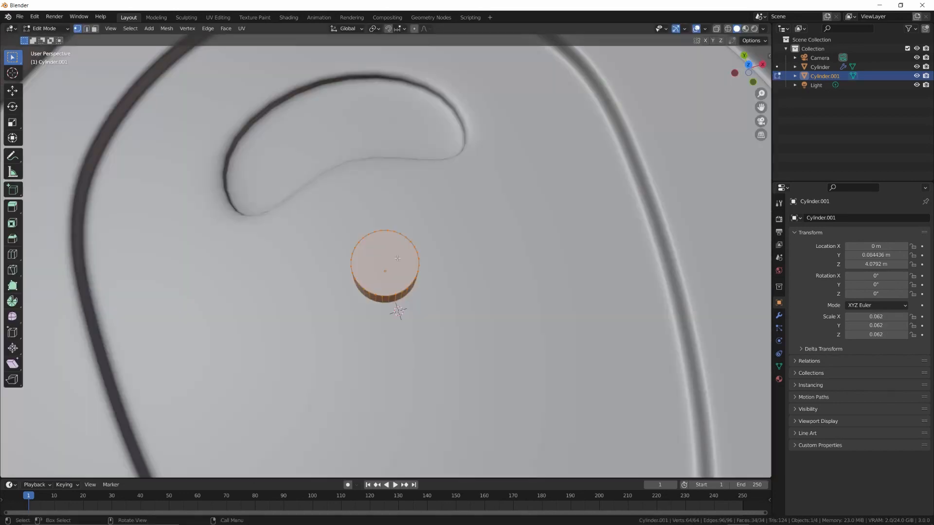
pyautogui.press('Tab')
pyautogui.press('i')
pyautogui.click(404, 274)
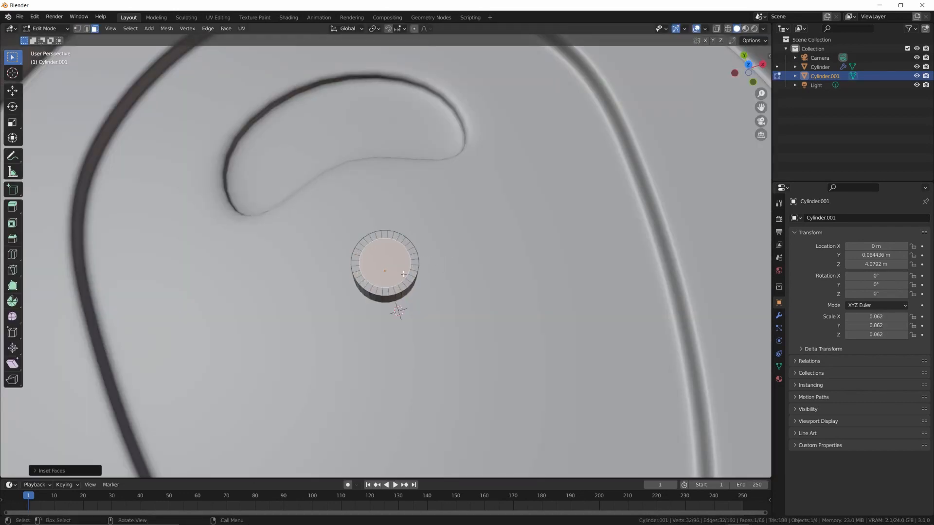
# Bevel the small cylinder's outer top edge loop slightly
pyautogui.scroll(3, 403, 274)
pyautogui.moveTo(404, 274); pyautogui.dragTo(413, 251, button='middle')
pyautogui.press('KP_Decimal')
pyautogui.scroll(-2, 408, 287)
pyautogui.moveTo(409, 287); pyautogui.dragTo(412, 253, button='middle')
pyautogui.press('2')
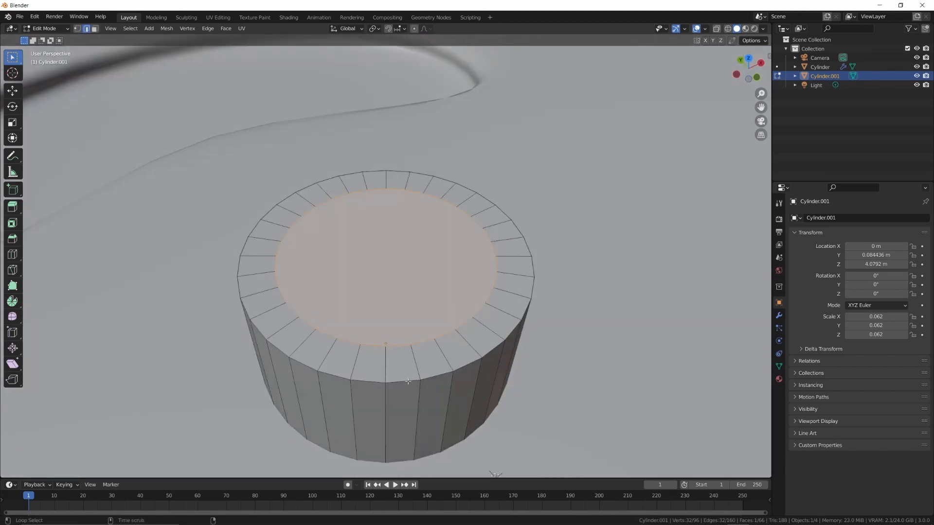
pyautogui.keyDown('alt'); pyautogui.click(408, 381); pyautogui.keyUp('alt')
pyautogui.hotkey('ctrl', 'b')
pyautogui.click(431, 359)
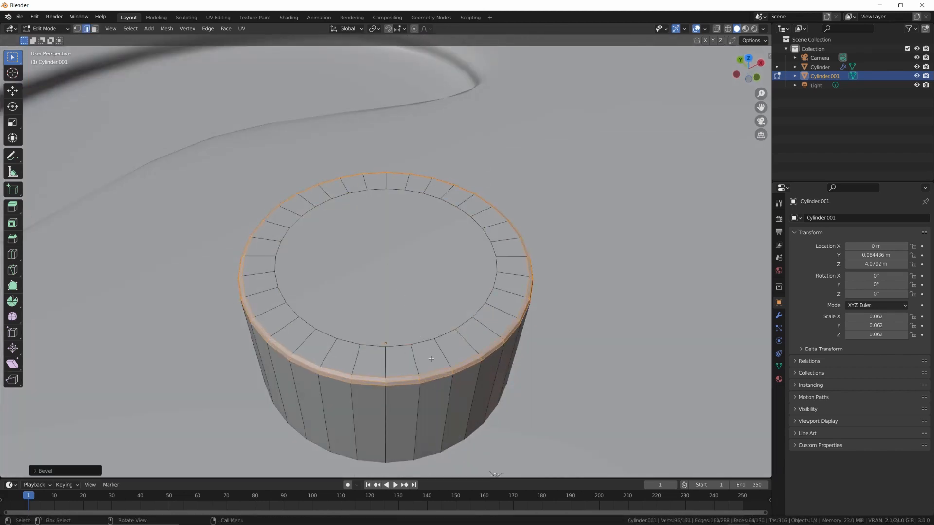
# Add an edge loop around the small cylinder's side and apply a level 1 subdivision surface in Object Mode
pyautogui.hotkey('ctrl', 'r')
pyautogui.click(408, 404)
pyautogui.click(408, 404)
pyautogui.scroll(-2, 429, 321)
pyautogui.press('Tab')
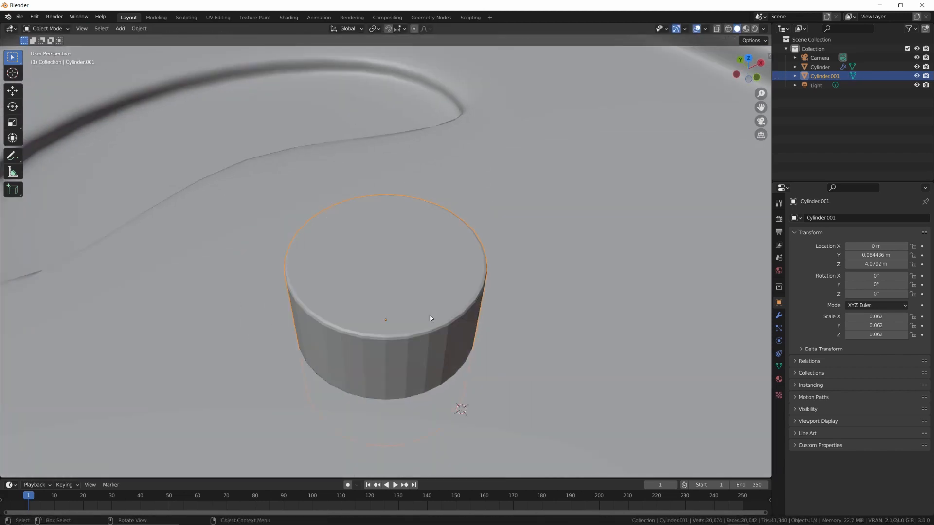
pyautogui.hotkey('ctrl', '1')
# Add a plane over the lid and scale it to about 0.064
pyautogui.press('KP_7')
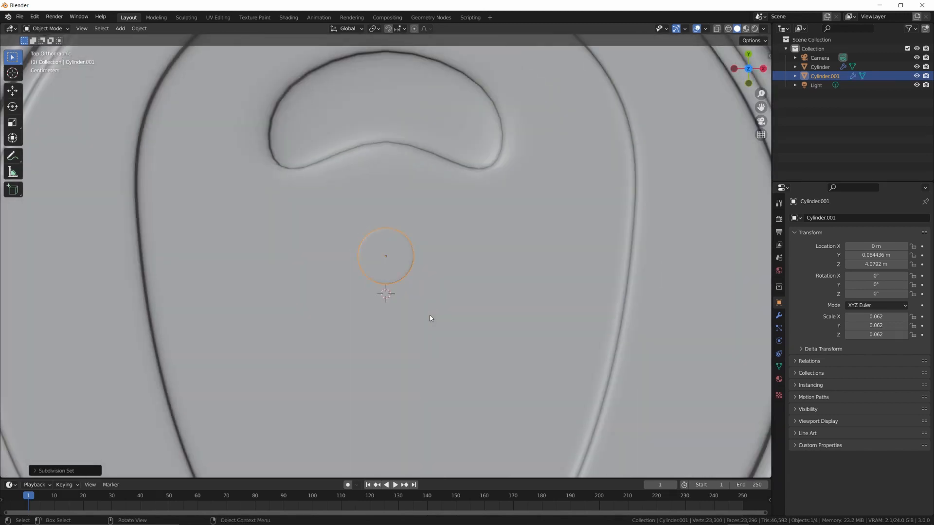
pyautogui.scroll(-3, 430, 319)
pyautogui.hotkey('shift', 'a')
pyautogui.click(466, 315)
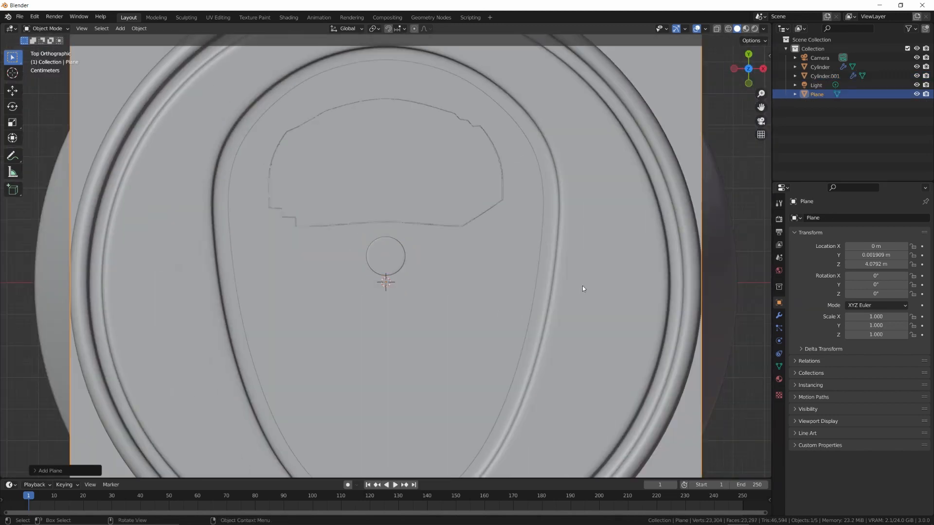
pyautogui.press('s')
pyautogui.click(415, 293)
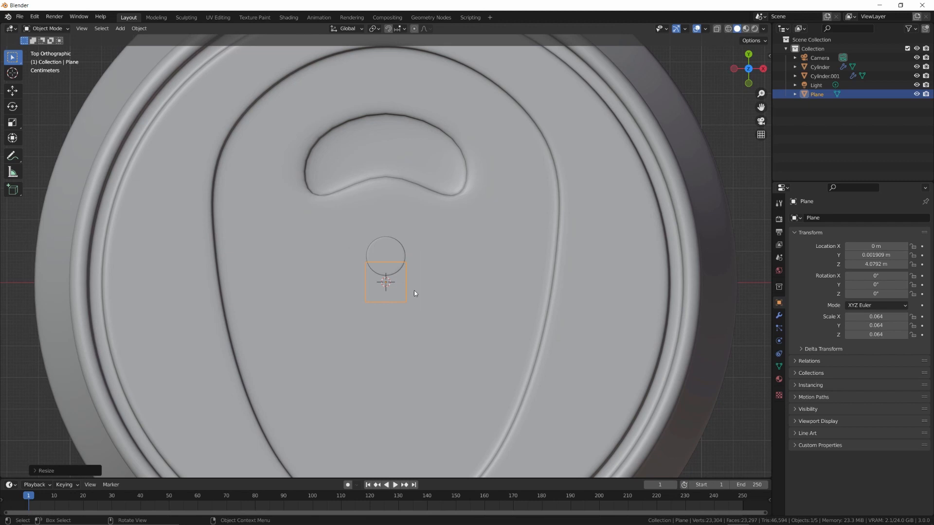
# Add a Mirror modifier on the X axis to the plane
pyautogui.click(778, 316)
pyautogui.click(827, 219)
pyautogui.click(749, 321)
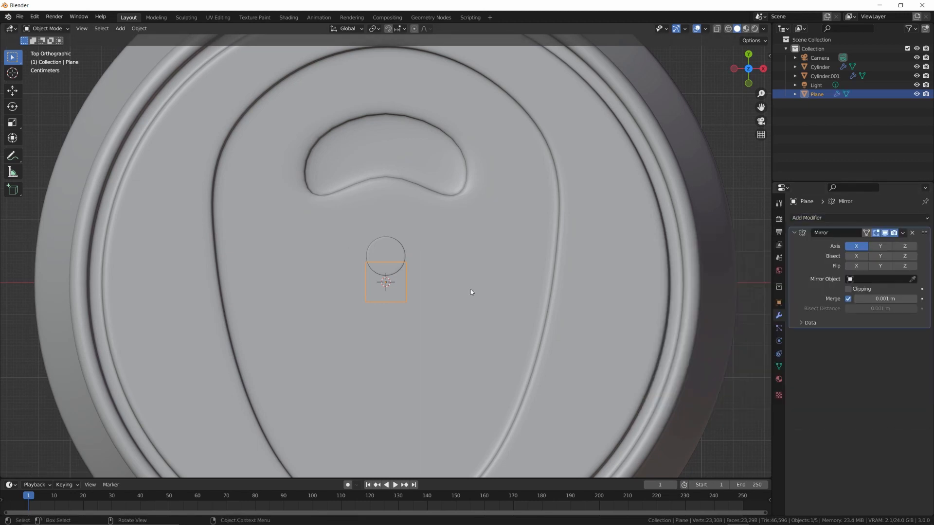
# Move the plane's face in Edit Mode between the small cylinder and the bean pocket, beside the mirror axis, and shrink it
pyautogui.press('Tab')
pyautogui.press('g')
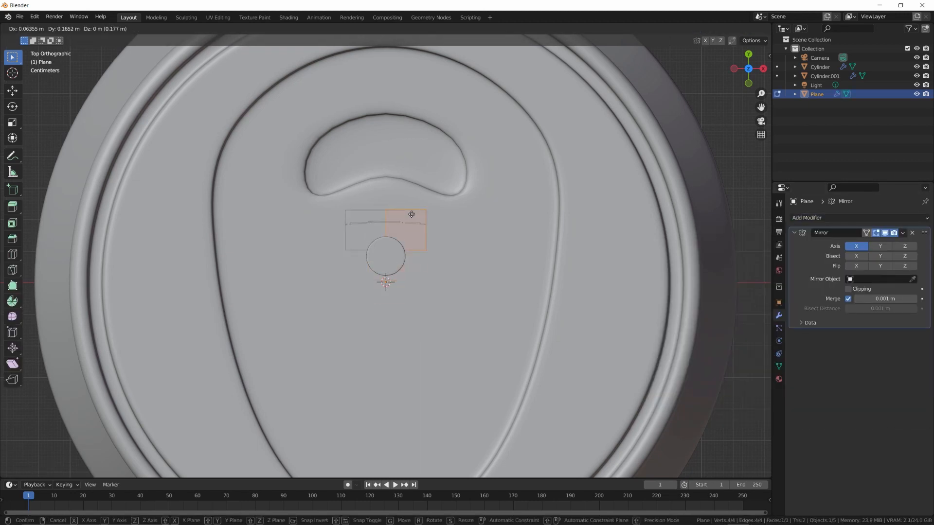
pyautogui.click(412, 204)
pyautogui.press('s')
pyautogui.click(481, 208)
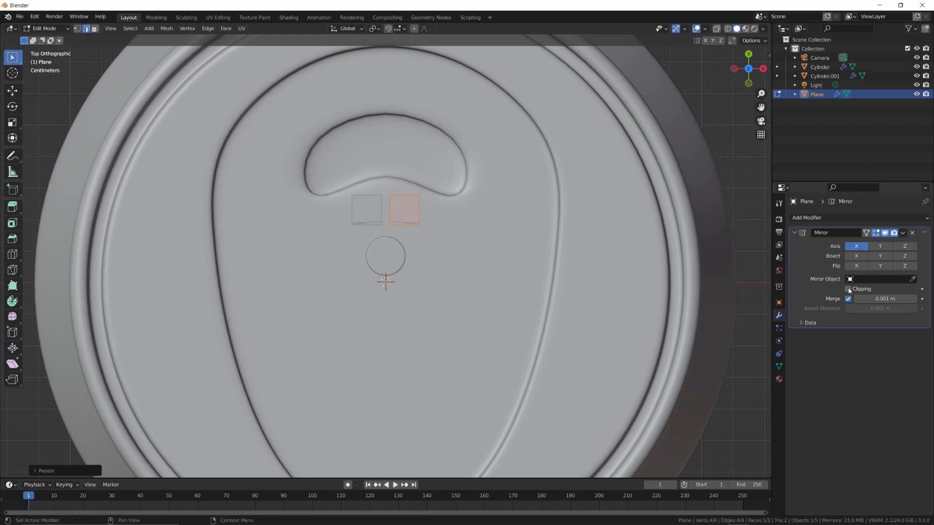
# Enable mirror clipping, join the face to its mirrored copy at the centre line, and scale it to about 0.84
pyautogui.press('1')
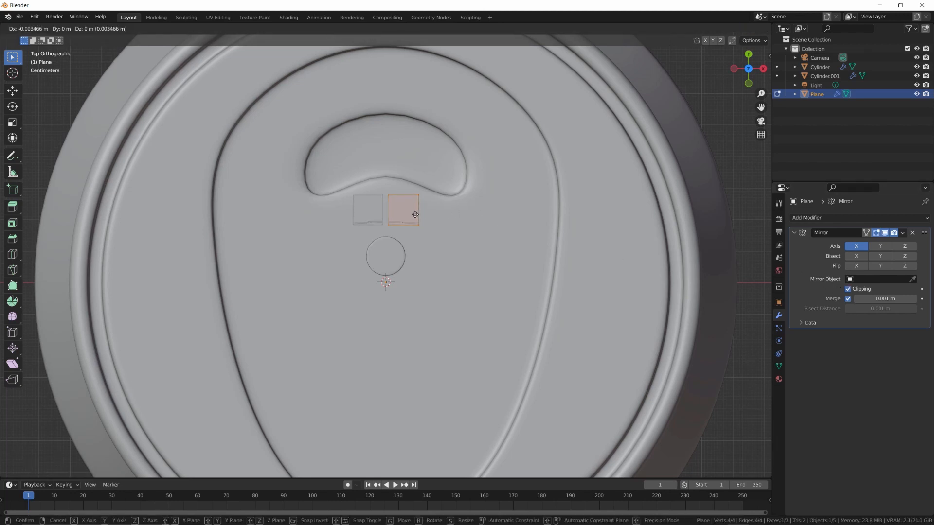
pyautogui.press('g')
pyautogui.click(413, 207)
pyautogui.press('s')
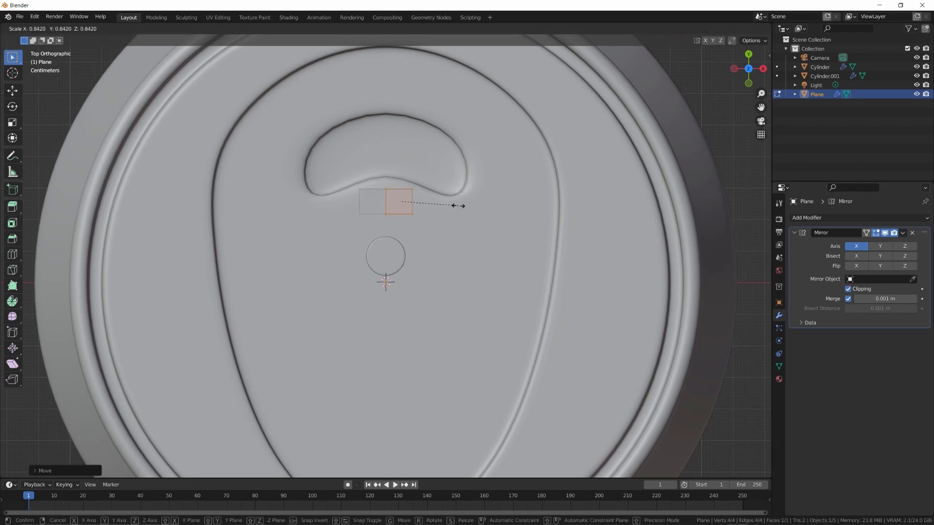
pyautogui.click(458, 204)
# Rotate the face's outer edge and extrude it repeatedly around the small cylinder into a closed pull-tab outline ending on the centre line
pyautogui.moveTo(400, 177); pyautogui.dragTo(440, 225)
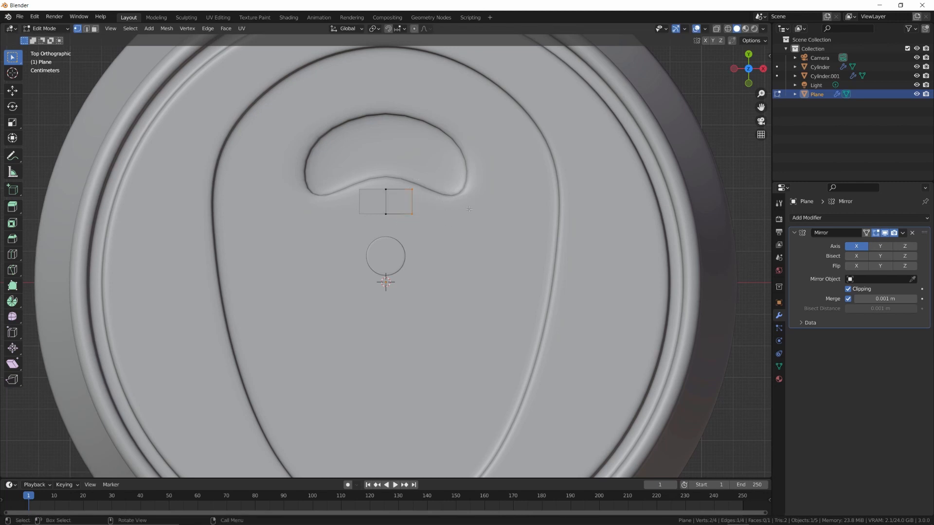
pyautogui.press('r')
pyautogui.click(463, 240)
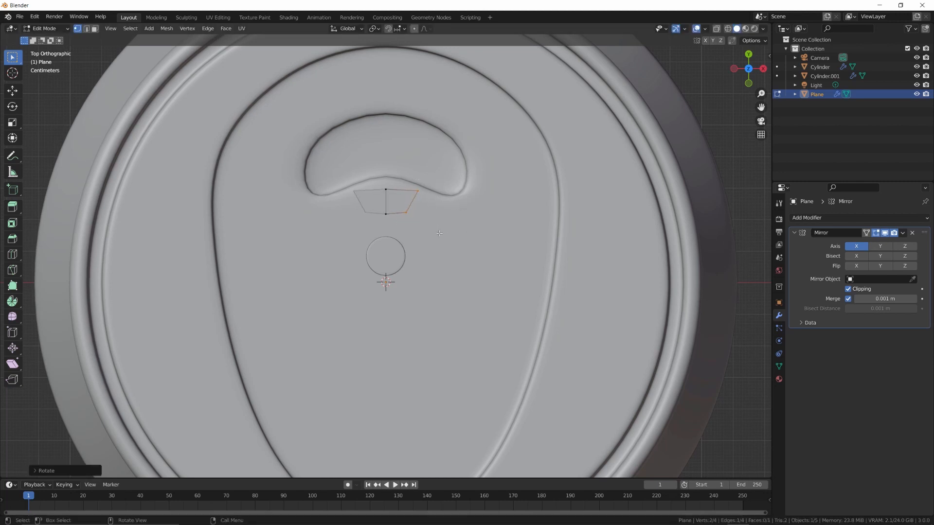
pyautogui.keyDown('ctrl'); pyautogui.rightClick(431, 211); pyautogui.keyUp('ctrl')
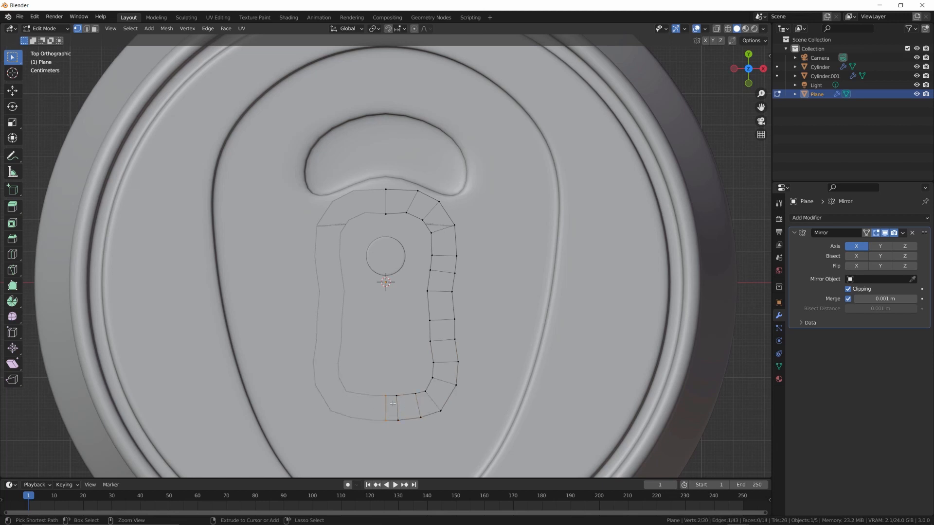
pyautogui.press('g')
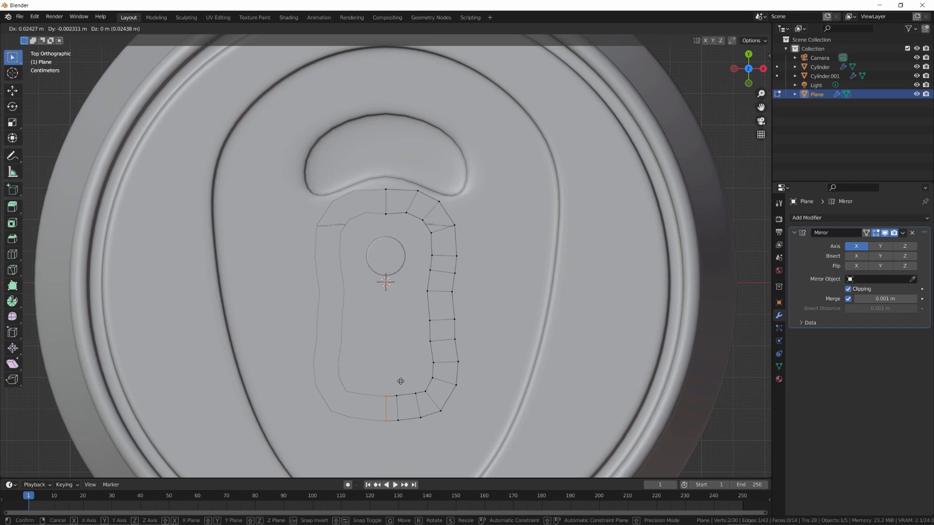
pyautogui.click(400, 382)
# Reposition the cross edges along the pull tab's long side to even out their spacing and straighten the outline
pyautogui.moveTo(425, 309); pyautogui.dragTo(463, 348)
pyautogui.press('g')
pyautogui.click(462, 324)
pyautogui.press('g')
pyautogui.click(464, 347)
pyautogui.moveTo(421, 284); pyautogui.dragTo(460, 301)
pyautogui.press('g')
pyautogui.click(462, 301)
pyautogui.moveTo(422, 247); pyautogui.dragTo(465, 262)
pyautogui.press('g')
pyautogui.click(465, 259)
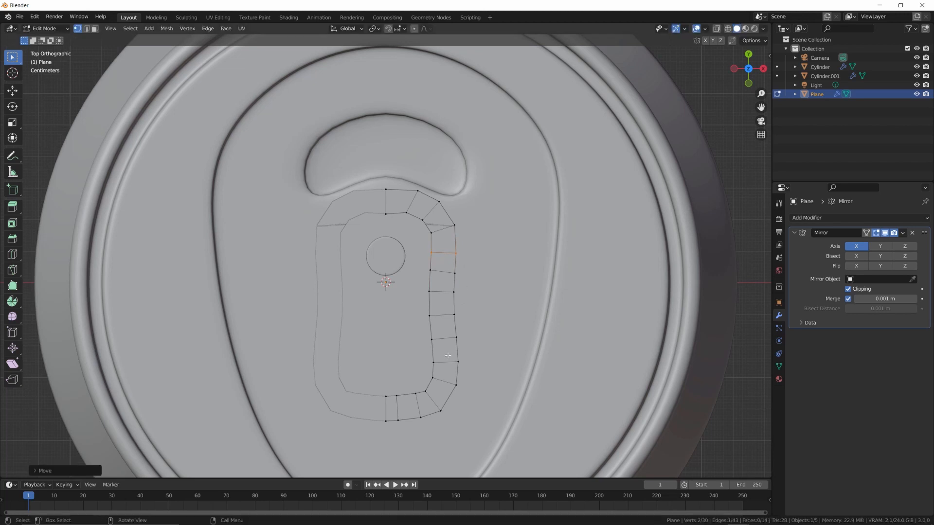
# Refine the positions of the lower and middle cross edges on the pull tab's long side
pyautogui.press('g')
pyautogui.moveTo(422, 330); pyautogui.dragTo(465, 370)
pyautogui.click(462, 339)
pyautogui.press('g')
pyautogui.click(463, 366)
pyautogui.moveTo(421, 284); pyautogui.dragTo(456, 300)
pyautogui.press('g')
pyautogui.click(455, 302)
# Extrude the tab's middle inner edge to the centre line to form a crossbar between two openings, and adjust its position
pyautogui.keyDown('ctrl'); pyautogui.rightClick(408, 301); pyautogui.keyUp('ctrl')
pyautogui.press('e')
pyautogui.click(385, 303)
pyautogui.moveTo(375, 284); pyautogui.dragTo(443, 319)
pyautogui.press('g')
pyautogui.click(416, 317)
# Move the inner side vertices of the tab's lower opening to round its corners beneath the crossbar
pyautogui.click(434, 297)
pyautogui.press('g')
pyautogui.click(441, 327)
pyautogui.click(435, 339)
pyautogui.press('g')
pyautogui.click(437, 346)
pyautogui.click(436, 380)
pyautogui.press('g')
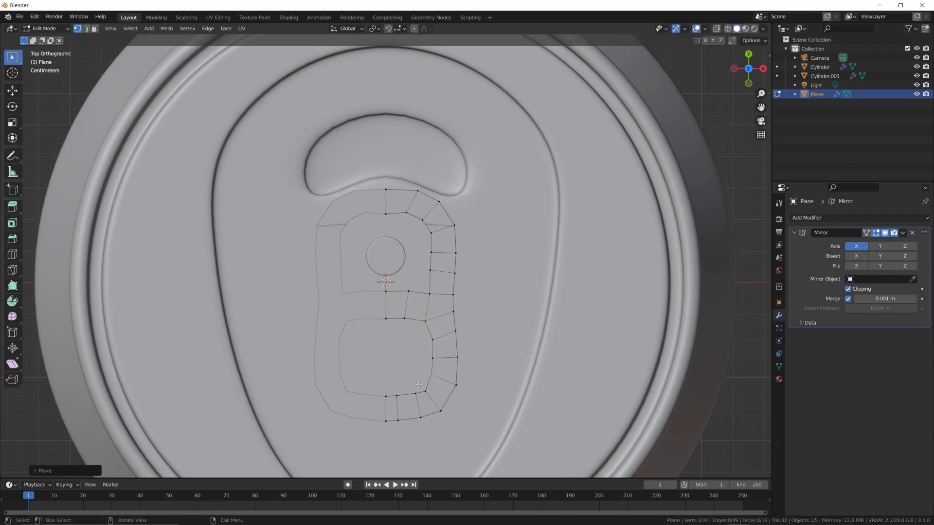
pyautogui.click(425, 288)
# Extrude the upper opening's top inner edges down over the small cylinder to form a tongue, and turn on X-ray
pyautogui.moveTo(379, 208); pyautogui.dragTo(426, 228)
pyautogui.press('e')
pyautogui.click(407, 281)
pyautogui.hotkey('alt', 'z')
# Move the tongue's lower vertices individually to taper and round its end
pyautogui.click(425, 271)
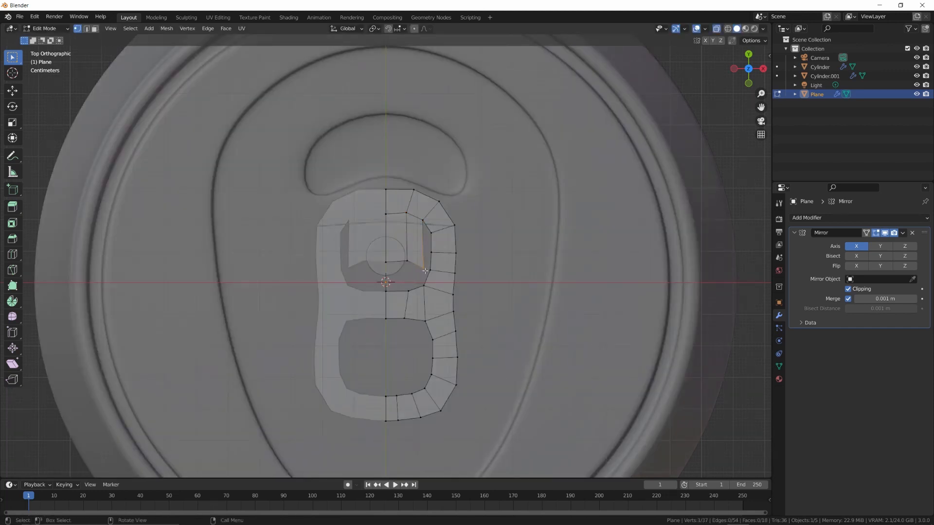
pyautogui.press('g')
pyautogui.click(425, 250)
pyautogui.click(412, 268)
pyautogui.click(412, 270)
pyautogui.click(391, 267)
pyautogui.press('g')
pyautogui.click(392, 285)
pyautogui.click(414, 271)
pyautogui.press('g')
pyautogui.click(416, 279)
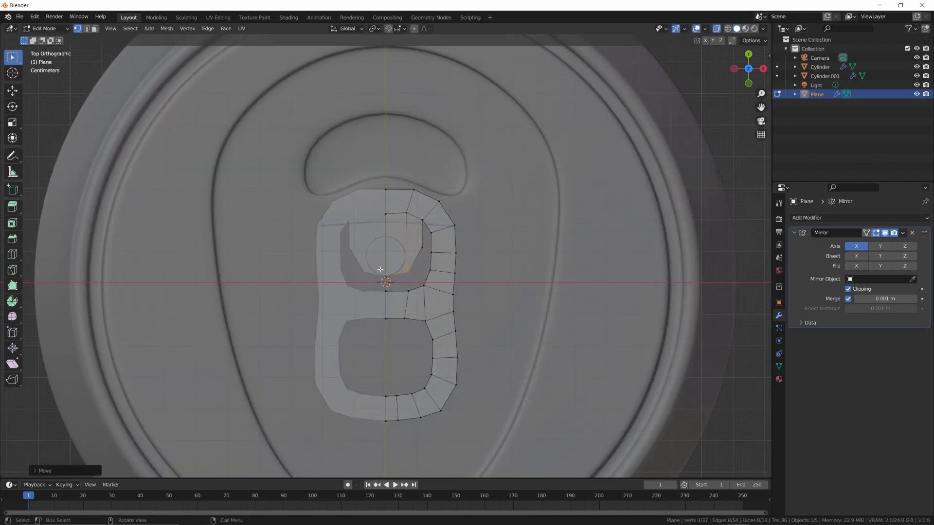
# Add a horizontal edge loop across the tongue and adjust its outer and lower vertices to smooth the outline
pyautogui.press('g')
pyautogui.click(405, 249)
pyautogui.click(424, 241)
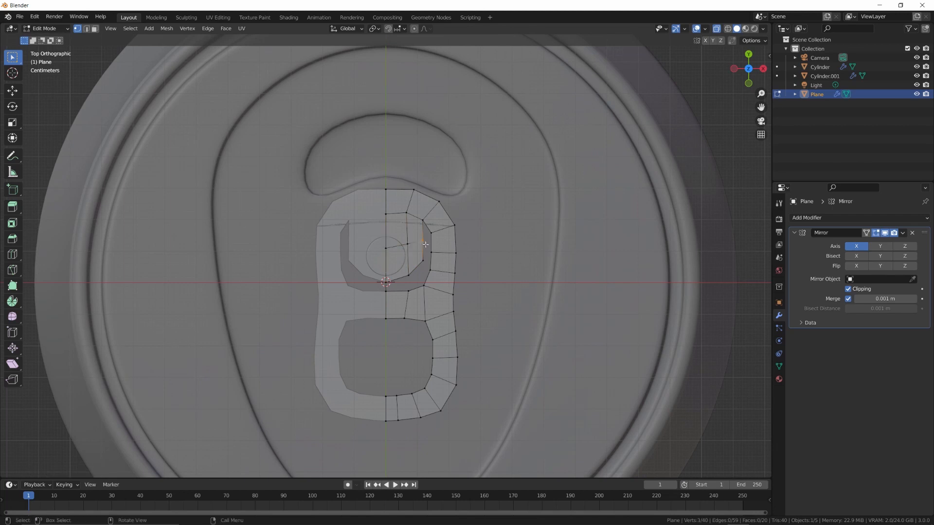
pyautogui.press('g')
pyautogui.click(426, 241)
pyautogui.click(410, 276)
pyautogui.press('g')
pyautogui.click(410, 281)
# Adjust the crossbar's outer upper corner, lower its bottom edge, and refine the neighbouring side vertex of the lower opening
pyautogui.click(424, 285)
pyautogui.press('g')
pyautogui.moveTo(411, 294); pyautogui.dragTo(427, 347)
pyautogui.press('g')
pyautogui.click(427, 354)
pyautogui.click(433, 340)
pyautogui.press('g')
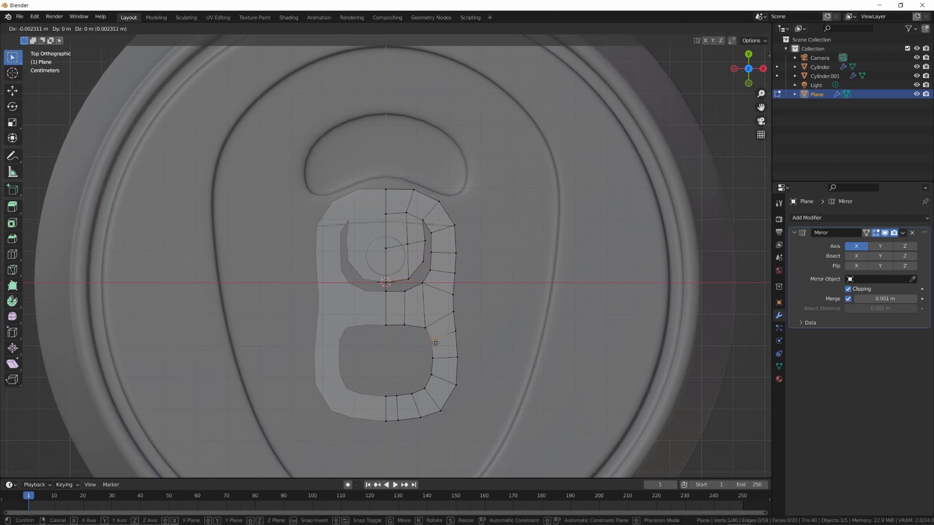
pyautogui.click(435, 344)
# Move the crossbar's upper edge and the tongue's bottom vertices down, keeping a gap between them
pyautogui.moveTo(376, 287); pyautogui.dragTo(409, 300)
pyautogui.press('g')
pyautogui.click(409, 309)
pyautogui.press('g')
pyautogui.click(410, 282)
pyautogui.press('g')
pyautogui.click(410, 297)
# Move the tongue's side, inner and bottom vertices individually to taper its sides and round its lower end
pyautogui.click(426, 242)
pyautogui.press('g')
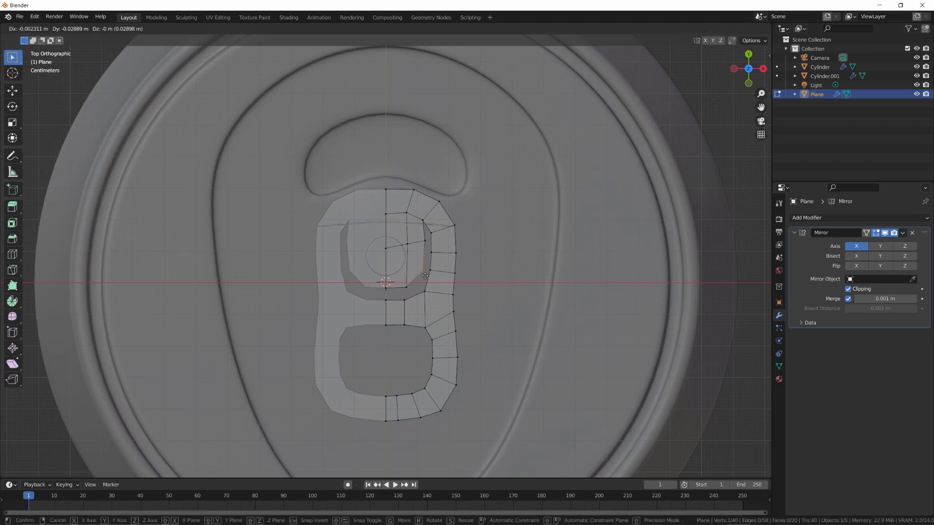
pyautogui.click(425, 253)
pyautogui.click(409, 245)
pyautogui.press('g')
pyautogui.click(409, 257)
pyautogui.click(408, 288)
pyautogui.press('g')
pyautogui.click(404, 290)
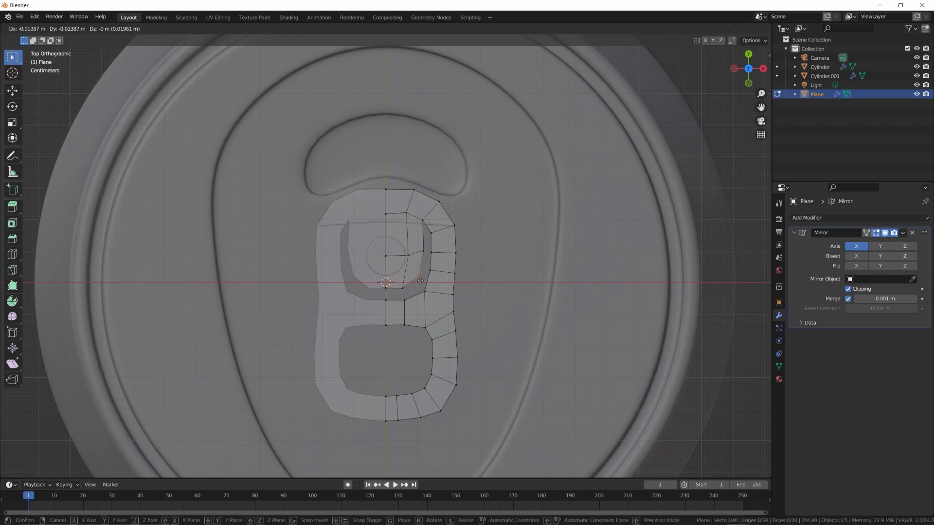
pyautogui.press('g')
pyautogui.click(407, 256)
# Add another horizontal edge loop across the tongue and reposition its outer vertices to smooth the tongue's outline
pyautogui.hotkey('ctrl', 'r')
pyautogui.click(407, 236)
pyautogui.moveTo(416, 232); pyautogui.dragTo(427, 241)
pyautogui.press('g')
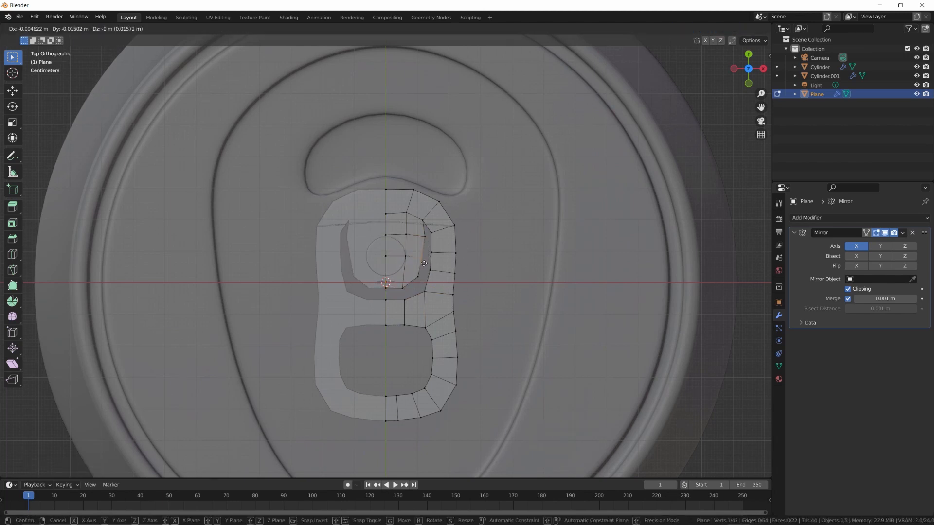
pyautogui.click(425, 261)
pyautogui.click(418, 279)
pyautogui.press('g')
pyautogui.click(409, 270)
pyautogui.click(410, 241)
pyautogui.press('g')
pyautogui.click(410, 244)
# Extrude the whole pull tab upward about 0.037 m and apply its Mirror modifier
pyautogui.moveTo(410, 243); pyautogui.dragTo(452, 244, button='middle')
pyautogui.press('a')
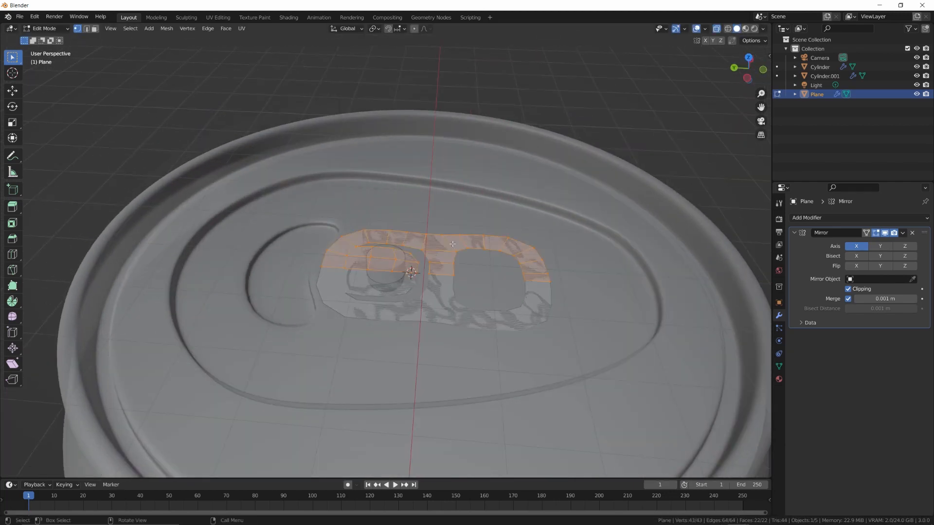
pyautogui.press('e')
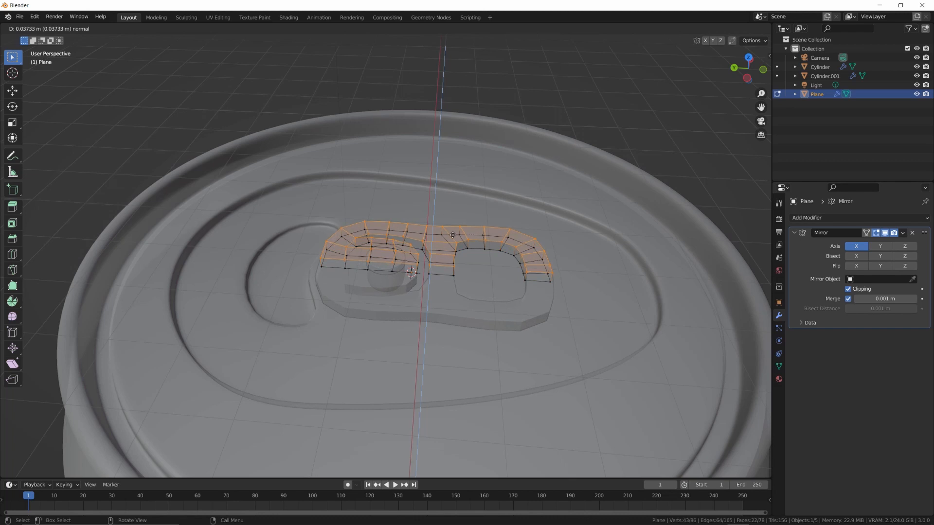
pyautogui.click(453, 235)
pyautogui.press('Tab')
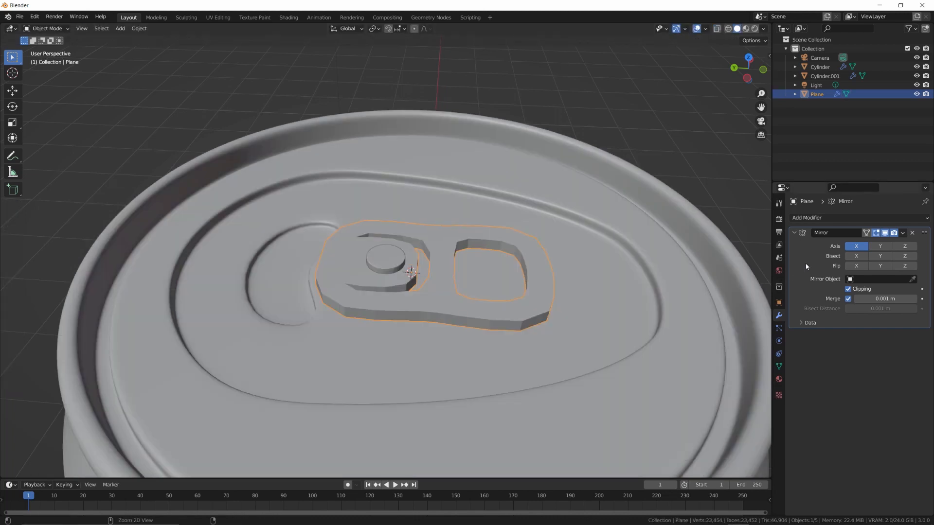
pyautogui.hotkey('ctrl', 'a')
# Add two horizontal edge loops each to the tab's outer wall, the finger opening's wall and the walls around the tongue
pyautogui.moveTo(607, 291); pyautogui.dragTo(456, 300, button='middle')
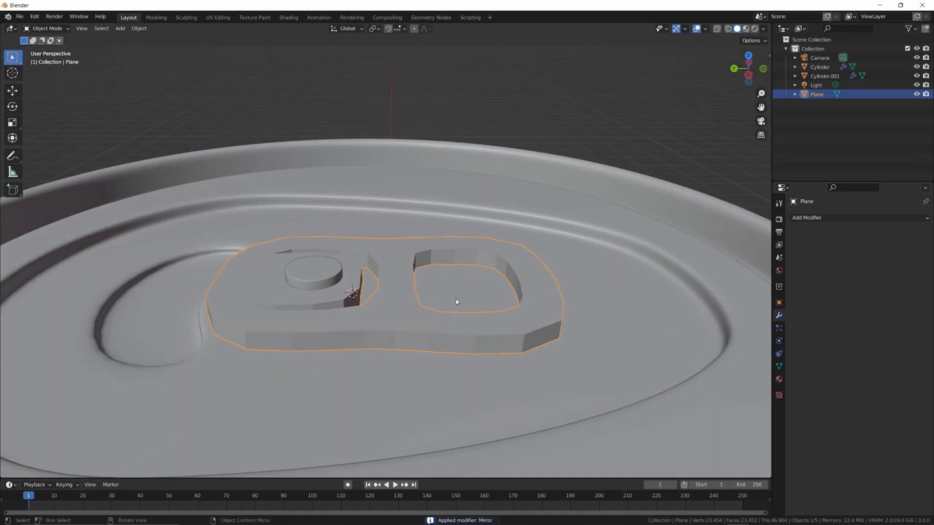
pyautogui.press('Tab')
pyautogui.hotkey('ctrl', 'r')
pyautogui.scroll(1, 431, 340)
pyautogui.click(431, 340)
pyautogui.rightClick(432, 340)
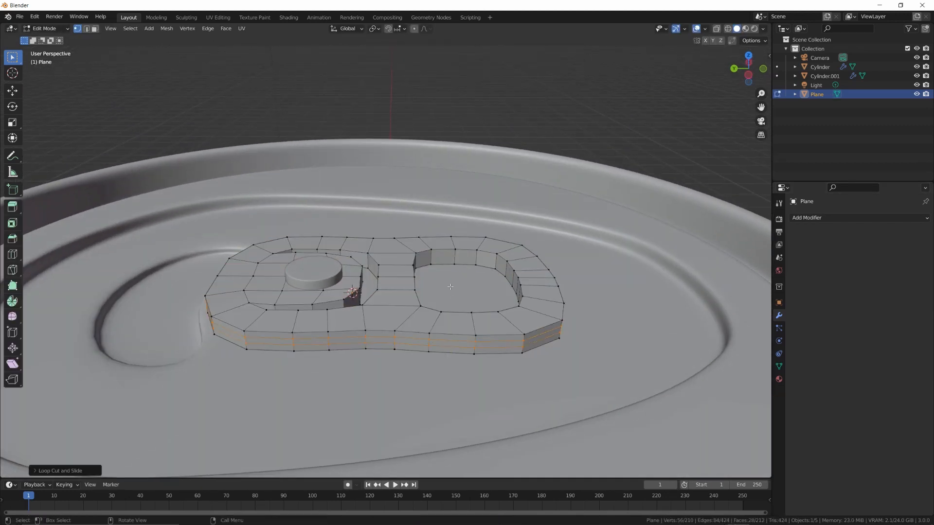
pyautogui.hotkey('ctrl', 'r')
pyautogui.click(452, 260)
pyautogui.rightClick(452, 260)
pyautogui.hotkey('ctrl', 'r')
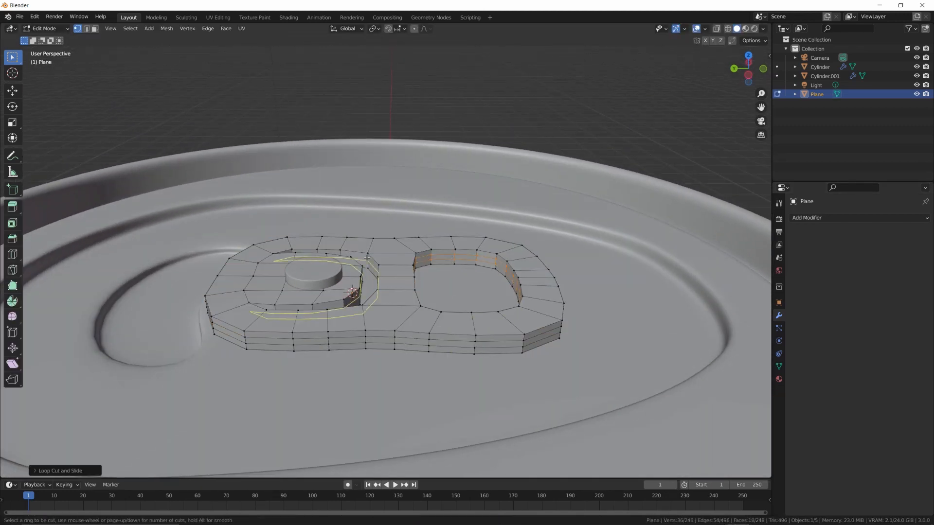
pyautogui.click(367, 257)
pyautogui.rightClick(367, 258)
# Add a level 2 Subdivision modifier to the pull tab in Object Mode
pyautogui.press('Tab')
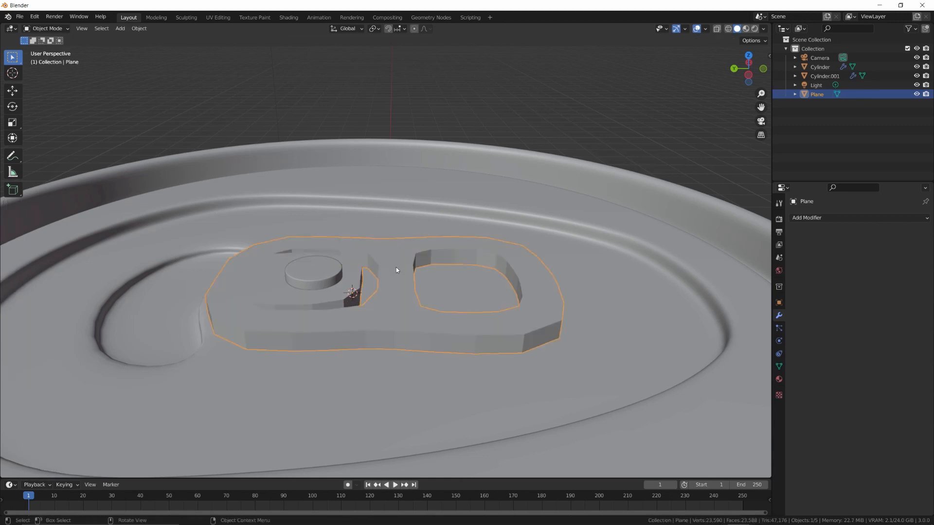
pyautogui.hotkey('ctrl', '2')
pyautogui.moveTo(396, 267); pyautogui.dragTo(387, 248, button='middle')
# Reveal all the hidden geometry of the can body in Edit Mode and view it from the front
pyautogui.scroll(-4, 345, 302)
pyautogui.scroll(-4, 339, 271)
pyautogui.scroll(-2, 384, 262)
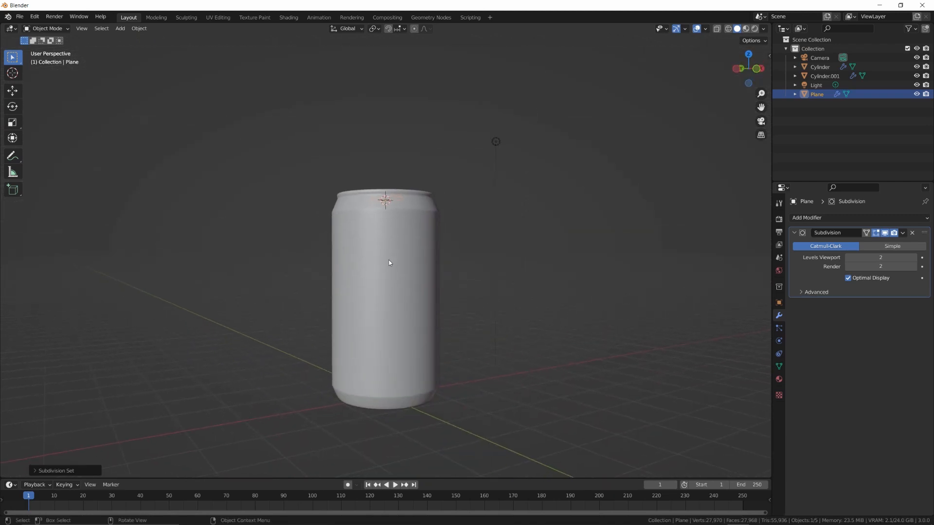
pyautogui.click(389, 263)
pyautogui.press('Tab')
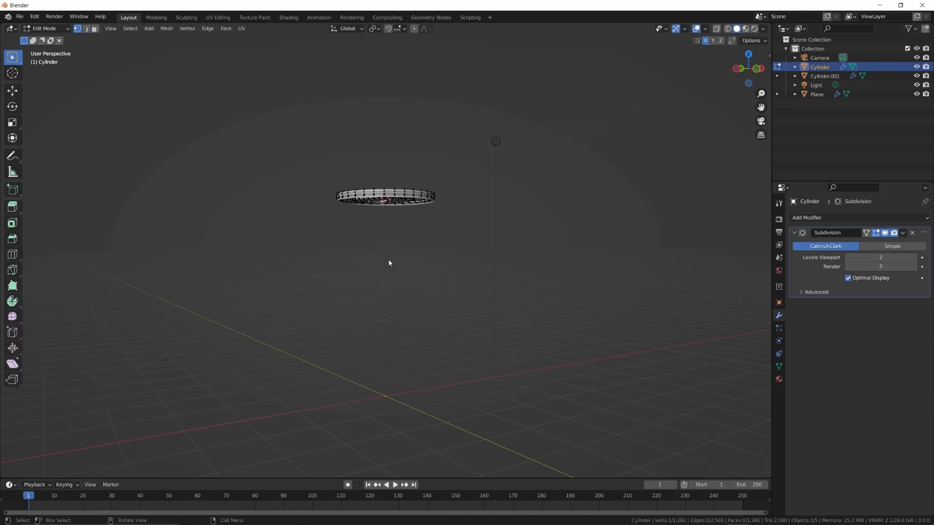
pyautogui.hotkey('alt', 'h')
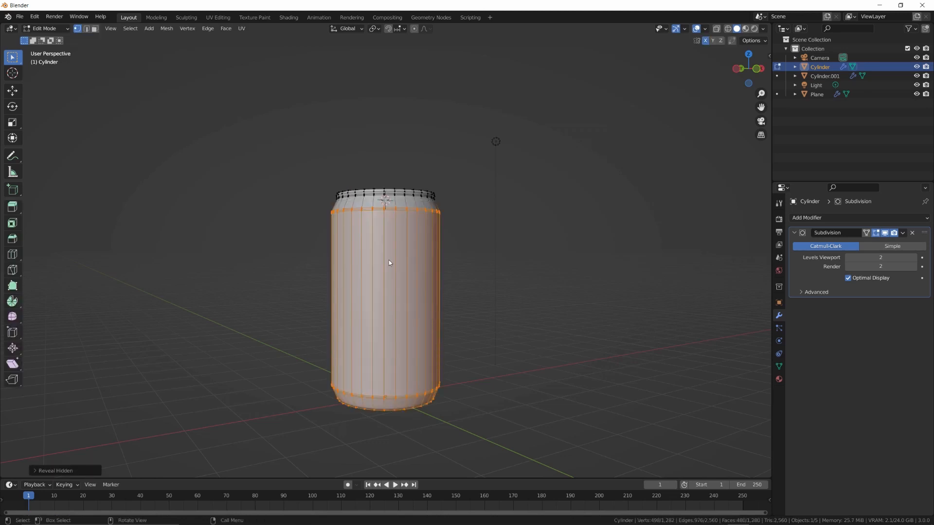
pyautogui.press('KP_1')
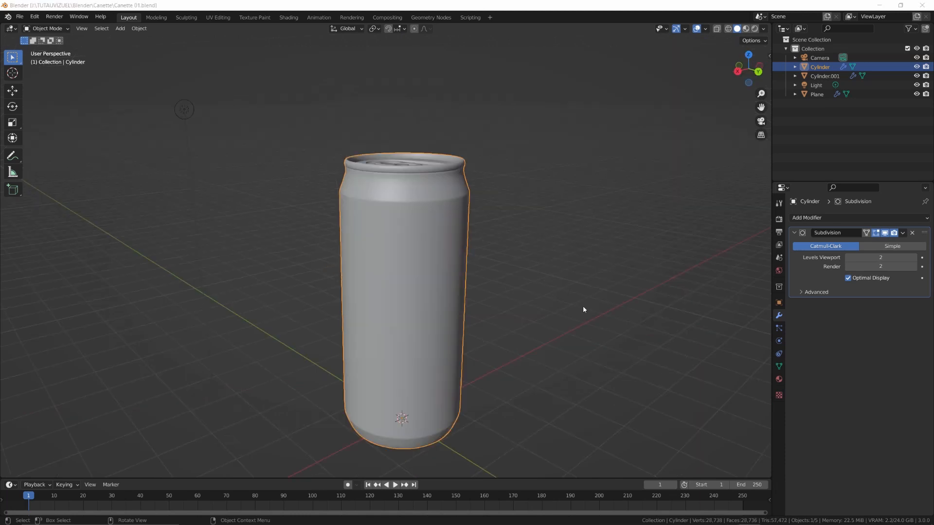
# Open the can body in the UV Editing workspace and mark the edge loop just below the rim as a seam
pyautogui.moveTo(474, 262)
pyautogui.mouseDown(button='middle')
pyautogui.moveTo(463, 295)
pyautogui.moveTo(466, 247)
pyautogui.mouseUp(button='middle')
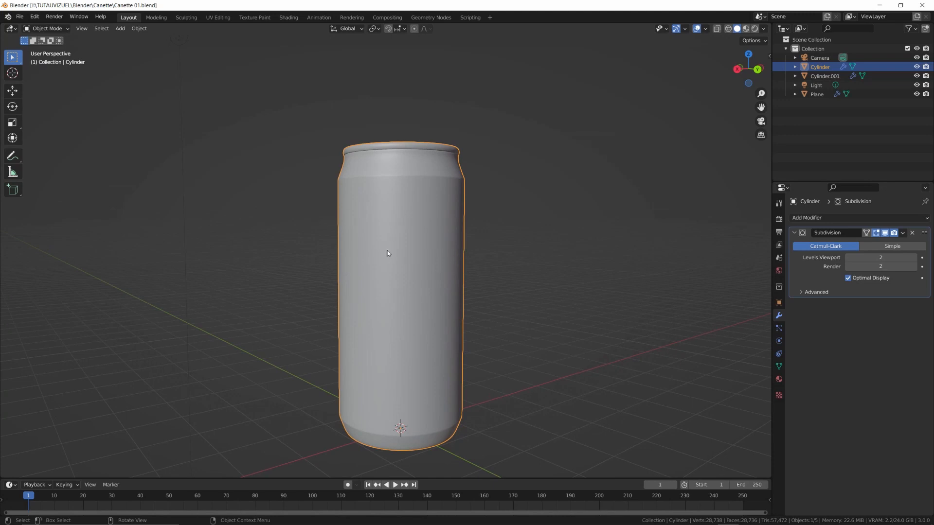
pyautogui.click(219, 18)
pyautogui.scroll(8, 597, 174)
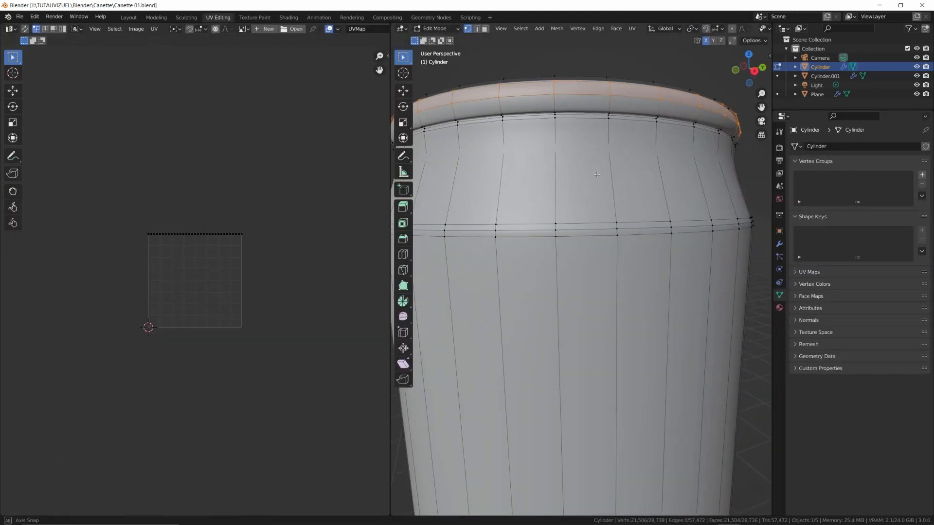
pyautogui.moveTo(597, 175); pyautogui.dragTo(603, 171, button='middle')
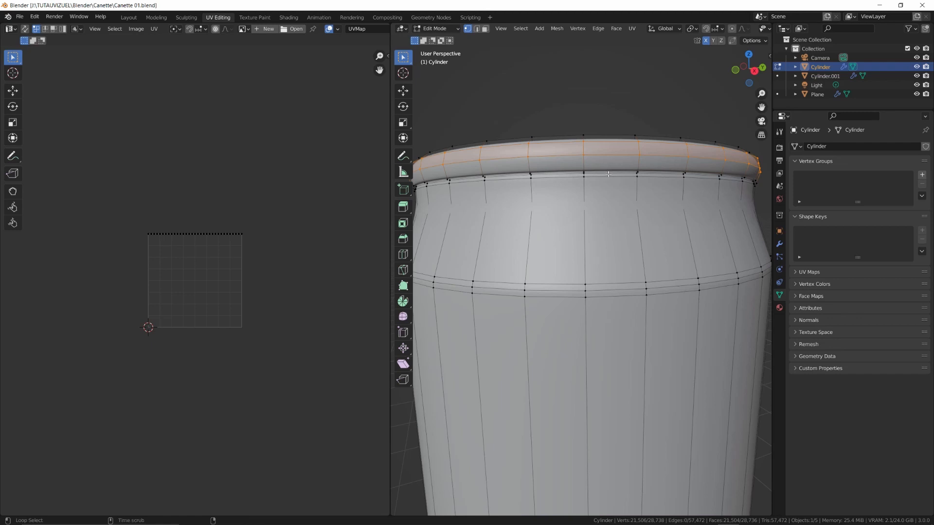
pyautogui.keyDown('alt'); pyautogui.click(609, 174); pyautogui.keyUp('alt')
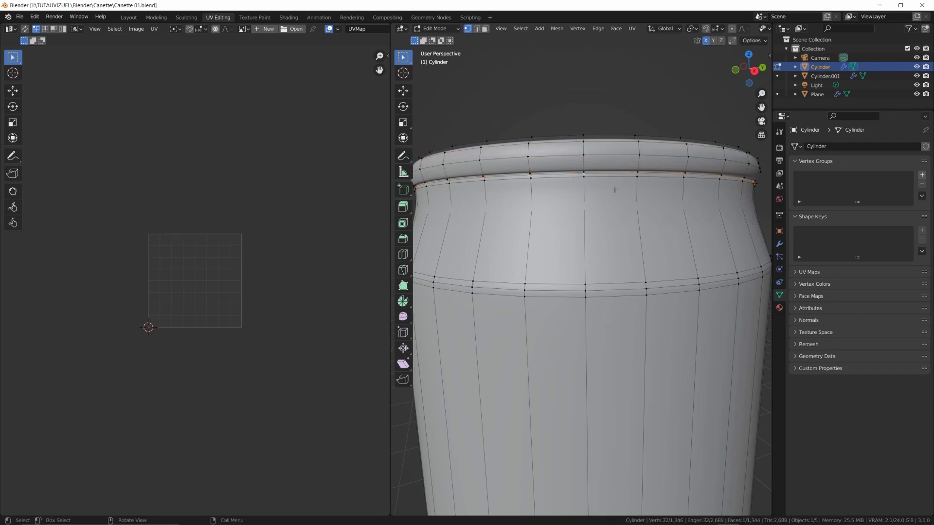
pyautogui.hotkey('ctrl', 'e')
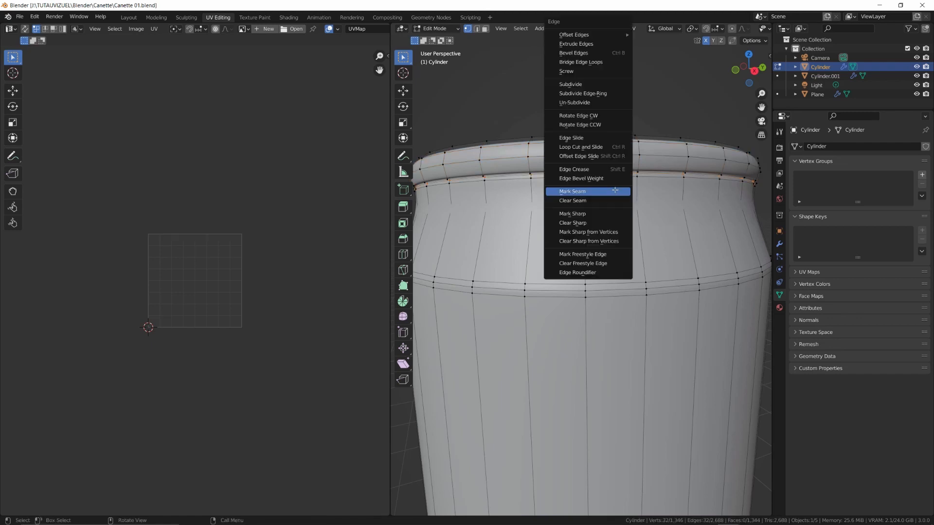
pyautogui.click(615, 191)
# Mark the edge loop around the can's lower bevel as a seam
pyautogui.scroll(-4, 614, 190)
pyautogui.keyDown('shift'); pyautogui.moveTo(615, 189); pyautogui.dragTo(579, 329, button='middle'); pyautogui.keyUp('shift')
pyautogui.scroll(3, 579, 328)
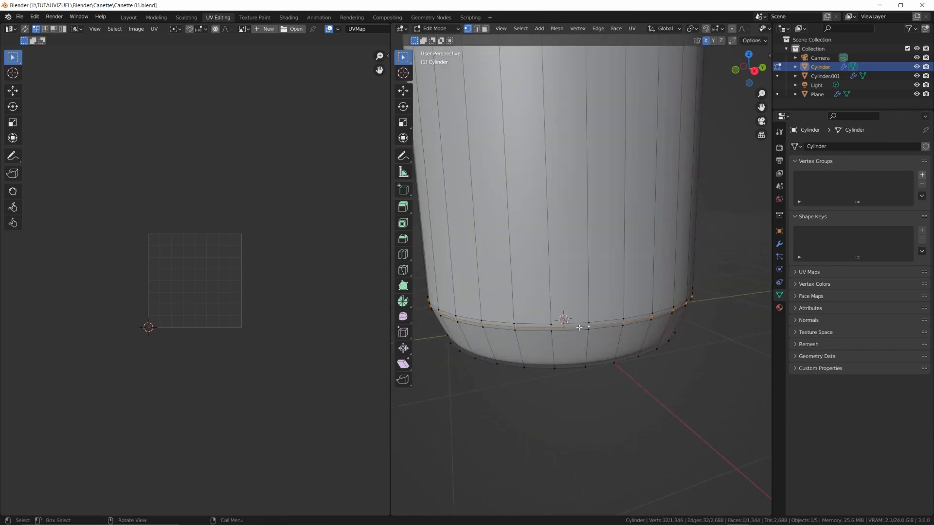
pyautogui.keyDown('alt'); pyautogui.click(579, 329); pyautogui.keyUp('alt')
# Mark a vertical edge path on the can wall as a seam, running from the bottom seam up to the rim seam
pyautogui.scroll(-3, 579, 327)
pyautogui.keyDown('shift'); pyautogui.moveTo(616, 112); pyautogui.dragTo(576, 270, button='middle'); pyautogui.keyUp('shift')
pyautogui.scroll(-2, 614, 253)
pyautogui.scroll(2, 570, 307)
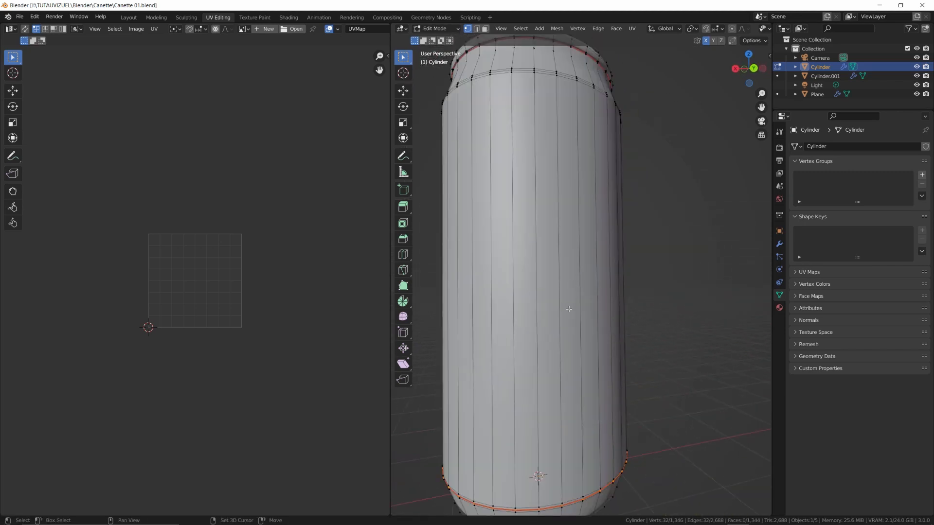
pyautogui.keyDown('shift'); pyautogui.moveTo(568, 308); pyautogui.dragTo(575, 204, button='middle'); pyautogui.keyUp('shift')
pyautogui.click(572, 398)
pyautogui.keyDown('shift'); pyautogui.moveTo(577, 73); pyautogui.dragTo(571, 346, button='middle'); pyautogui.keyUp('shift')
pyautogui.scroll(4, 567, 263)
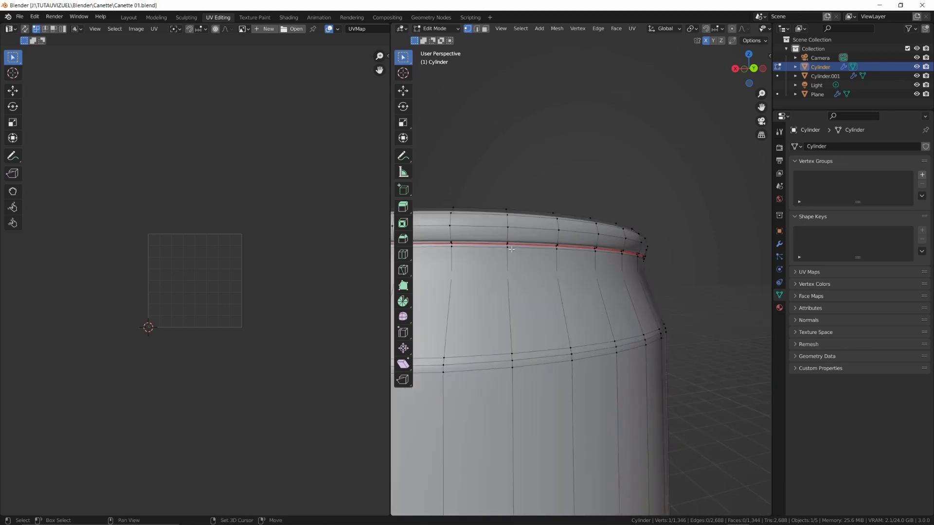
pyautogui.keyDown('shift'); pyautogui.moveTo(507, 244); pyautogui.dragTo(508, 211, button='middle'); pyautogui.keyUp('shift')
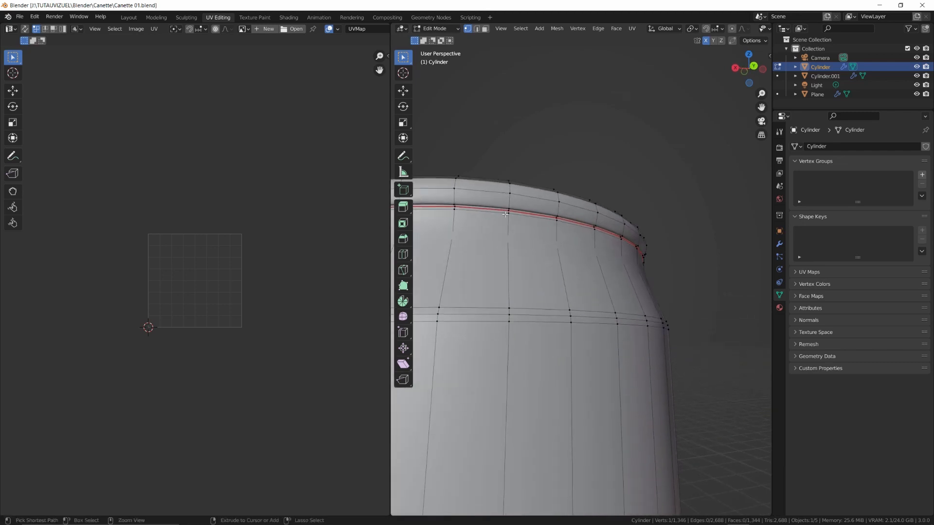
pyautogui.keyDown('ctrl'); pyautogui.click(508, 211); pyautogui.keyUp('ctrl')
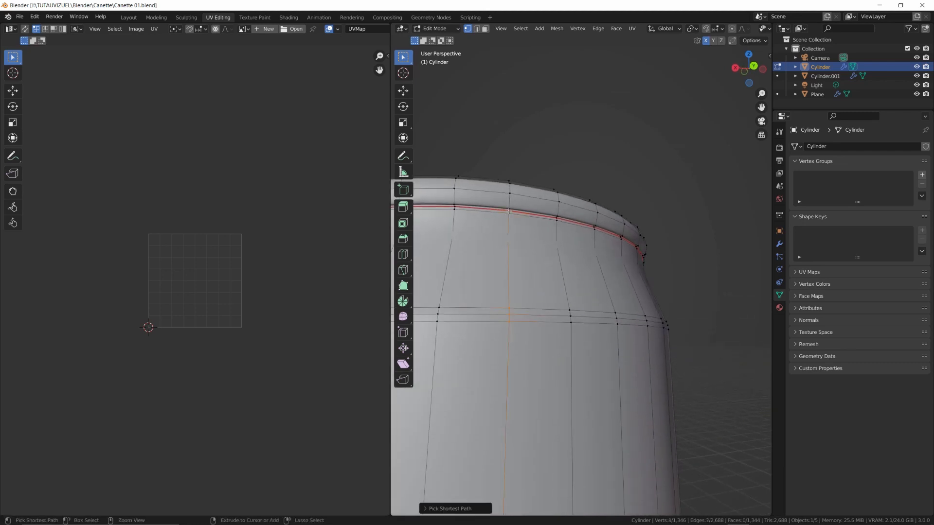
pyautogui.hotkey('ctrl', 'e')
pyautogui.click(502, 235)
# Select the entire can mesh and unwrap it along the marked seams
pyautogui.scroll(-2, 504, 233)
pyautogui.keyDown('shift'); pyautogui.moveTo(506, 229); pyautogui.dragTo(572, 282, button='middle'); pyautogui.keyUp('shift')
pyautogui.scroll(-3, 510, 267)
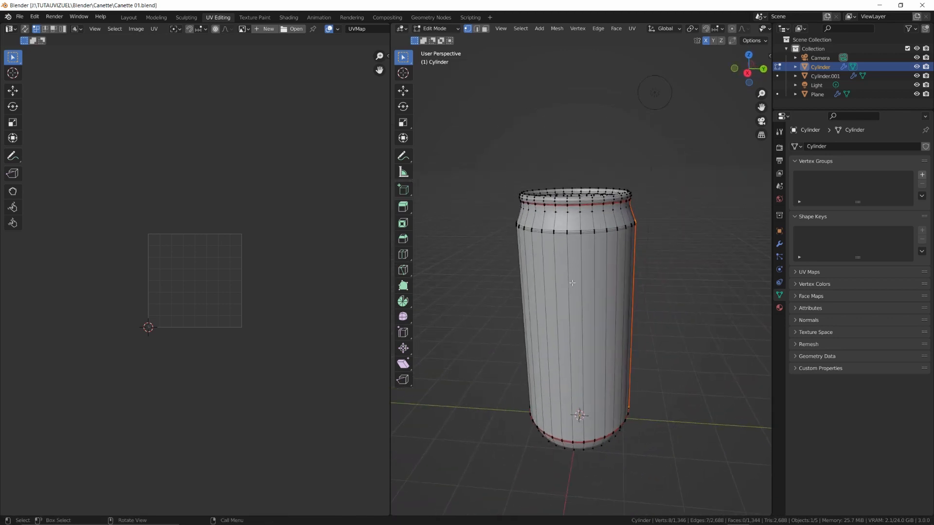
pyautogui.press('a')
pyautogui.press('u')
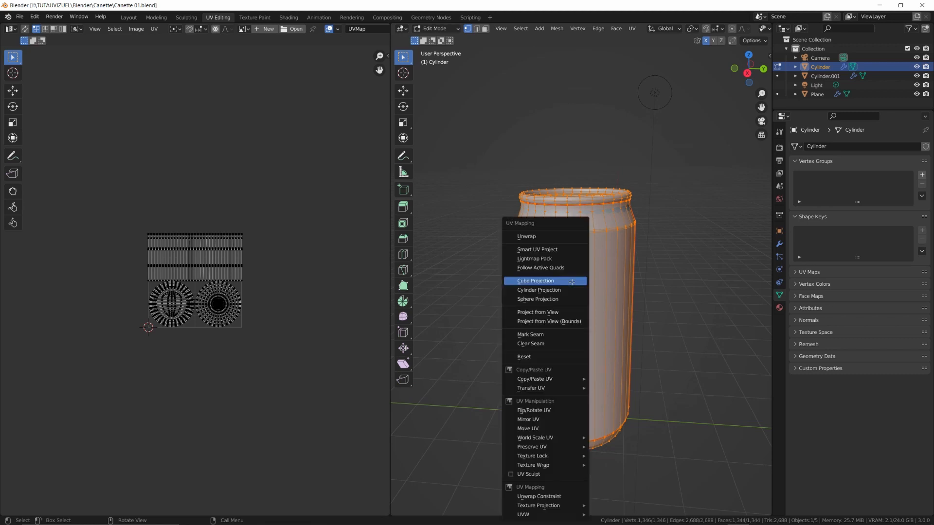
pyautogui.click(547, 237)
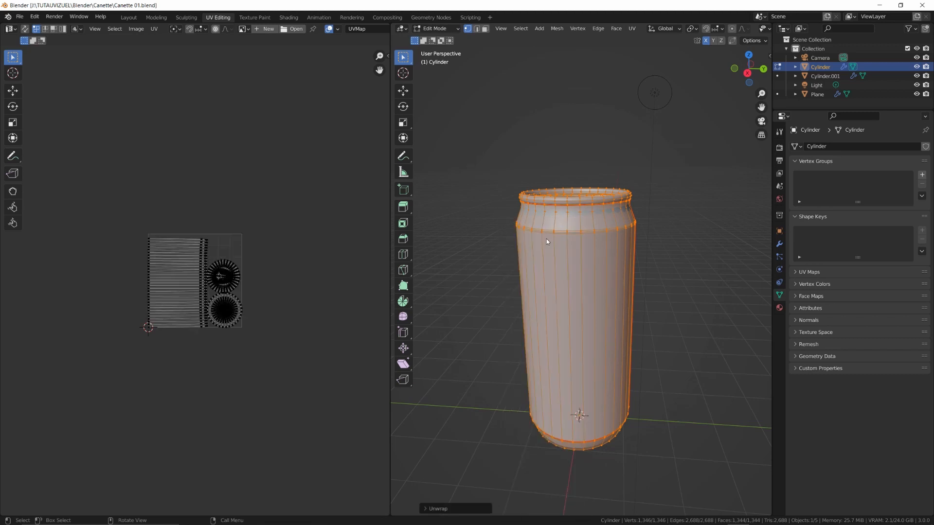
# Rotate all the UV islands by 90 degrees so the can wall stands upright
pyautogui.scroll(5, 235, 266)
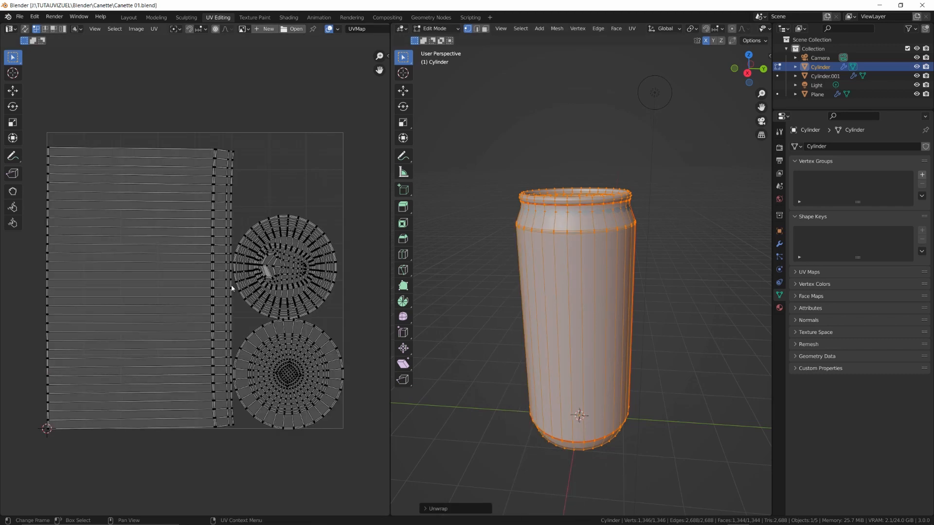
pyautogui.write('a')
pyautogui.write('r')
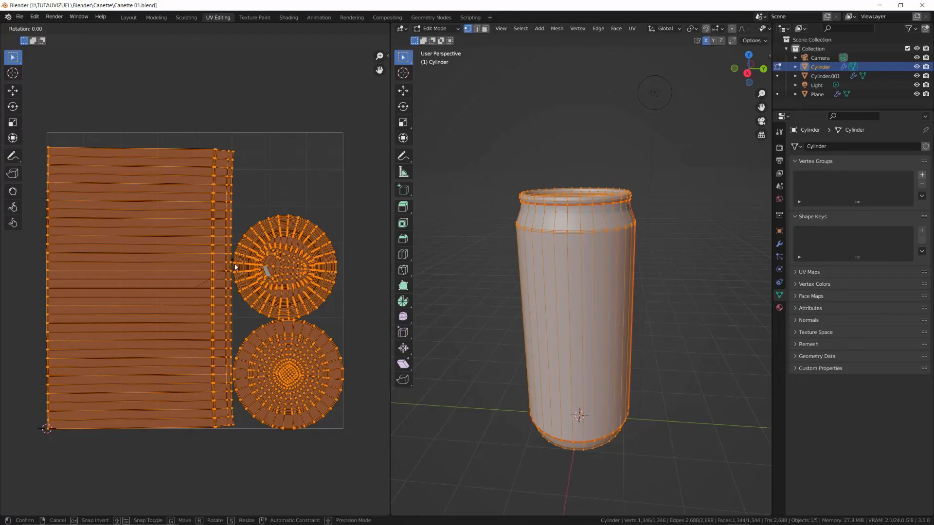
pyautogui.write('90')
pyautogui.press('Return')
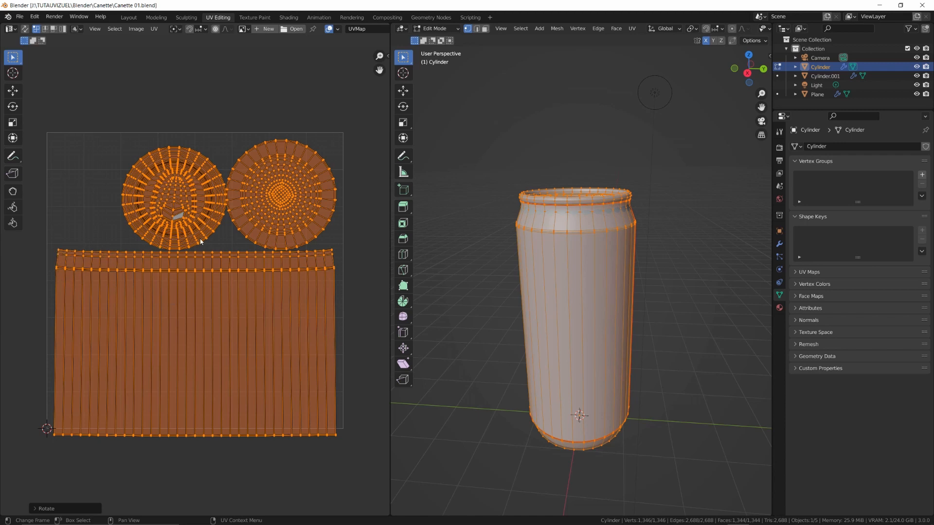
# Flatten the UV row at the top of the can's straight wall with Align Y
pyautogui.click(197, 270)
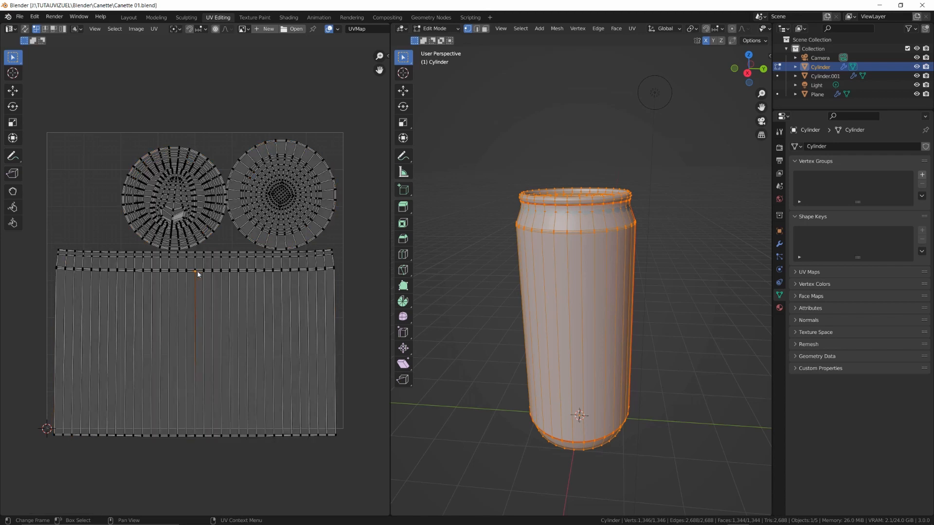
pyautogui.keyDown('alt'); pyautogui.click(201, 274); pyautogui.keyUp('alt')
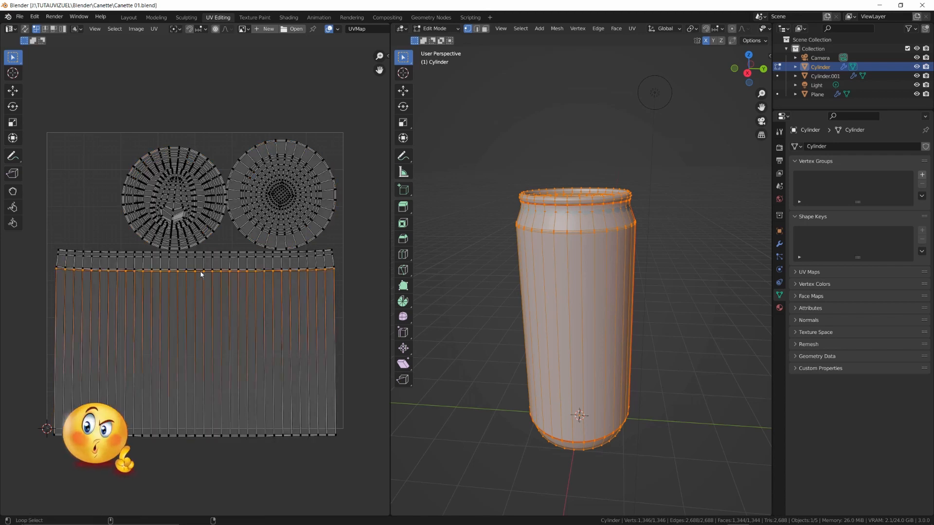
pyautogui.rightClick(200, 274)
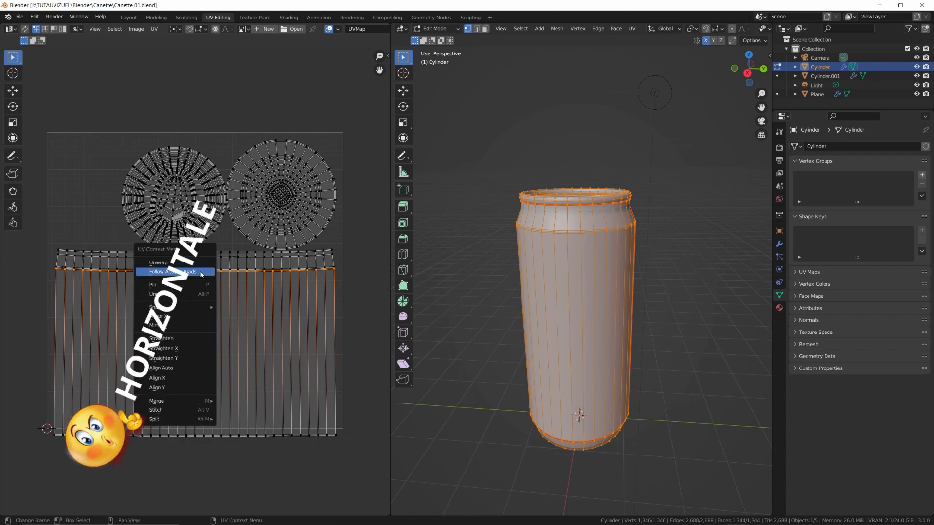
pyautogui.click(180, 387)
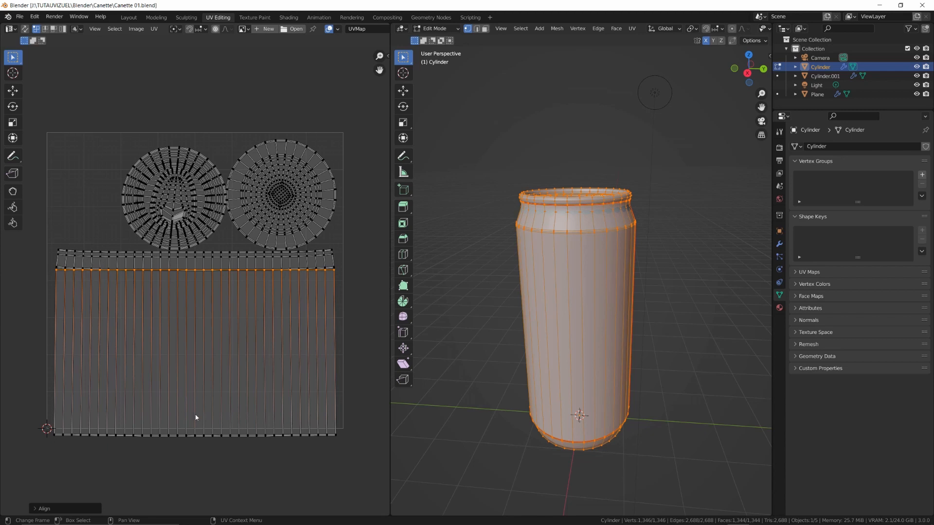
# Flatten the bottom row of UV points on the can wall island with Align Y
pyautogui.keyDown('alt'); pyautogui.click(201, 435); pyautogui.keyUp('alt')
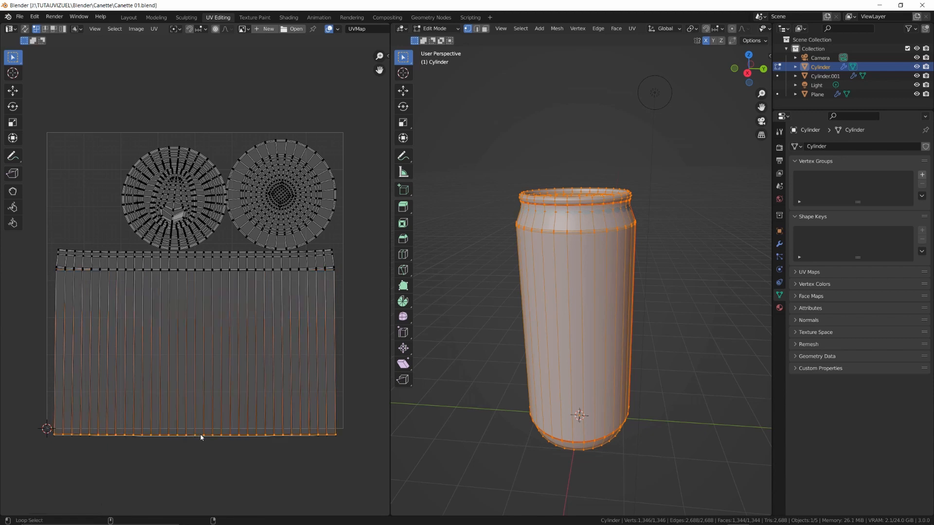
pyautogui.rightClick(202, 436)
pyautogui.click(202, 434)
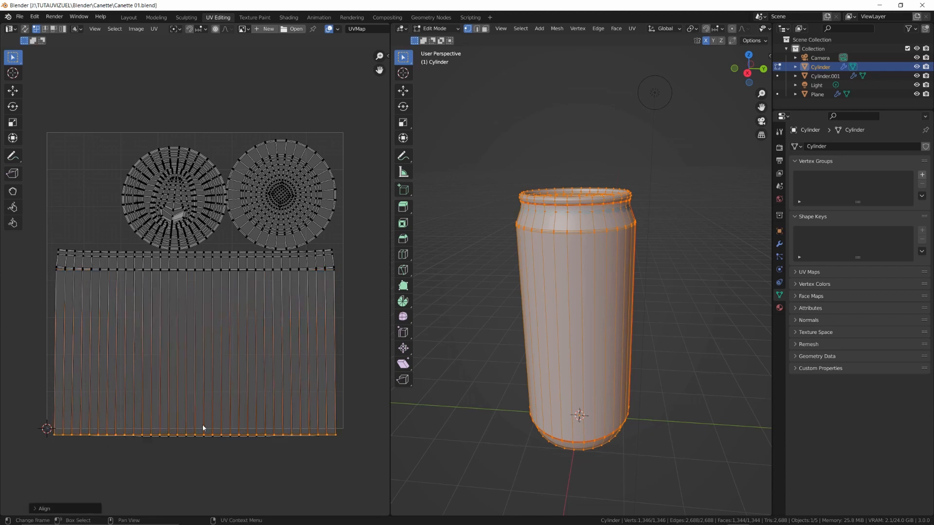
# Straighten two neighbouring vertical UV edge lines near the middle of the can wall island with Align X
pyautogui.keyDown('alt'); pyautogui.click(211, 284); pyautogui.keyUp('alt')
pyautogui.rightClick(211, 285)
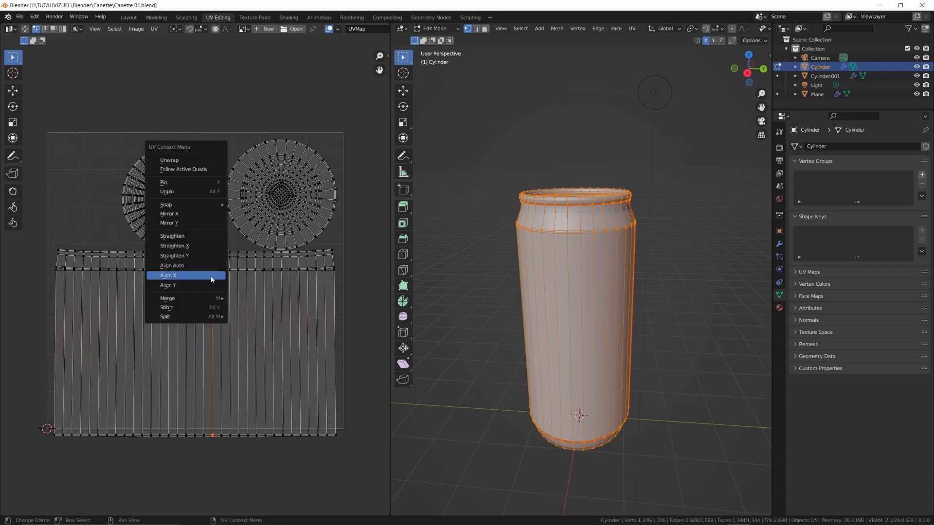
pyautogui.click(212, 287)
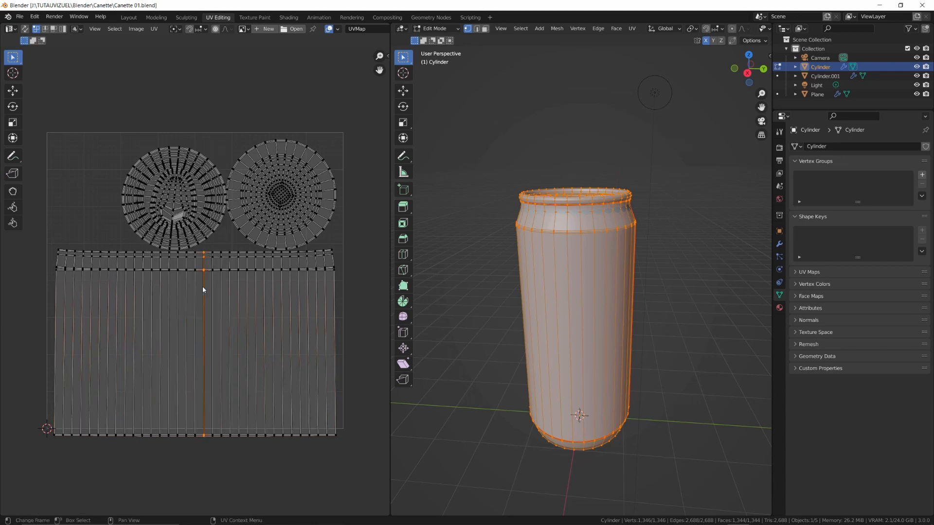
pyautogui.rightClick(203, 288)
pyautogui.click(202, 288)
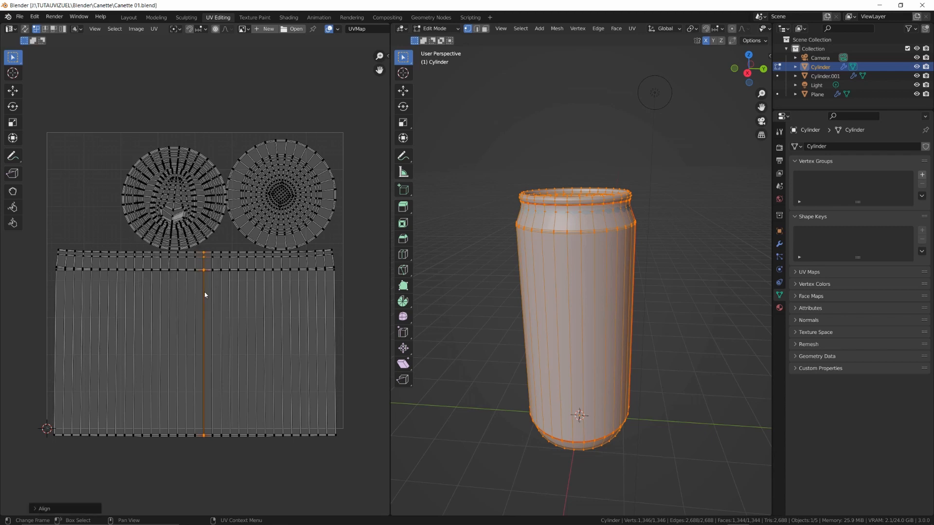
# Straighten the whole can wall island with Follow Active Quads, using the tall face between the two aligned edge lines as reference
pyautogui.press('3')
pyautogui.click(209, 354)
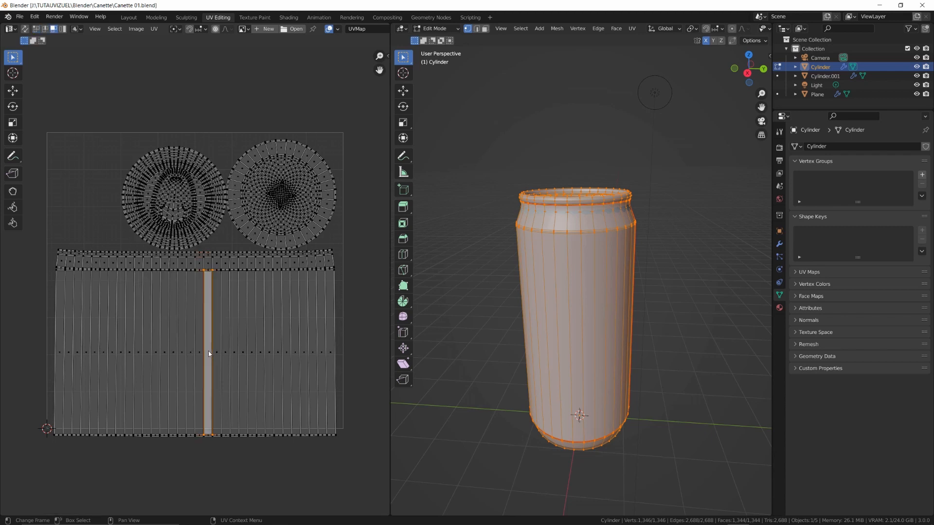
pyautogui.rightClick(207, 320)
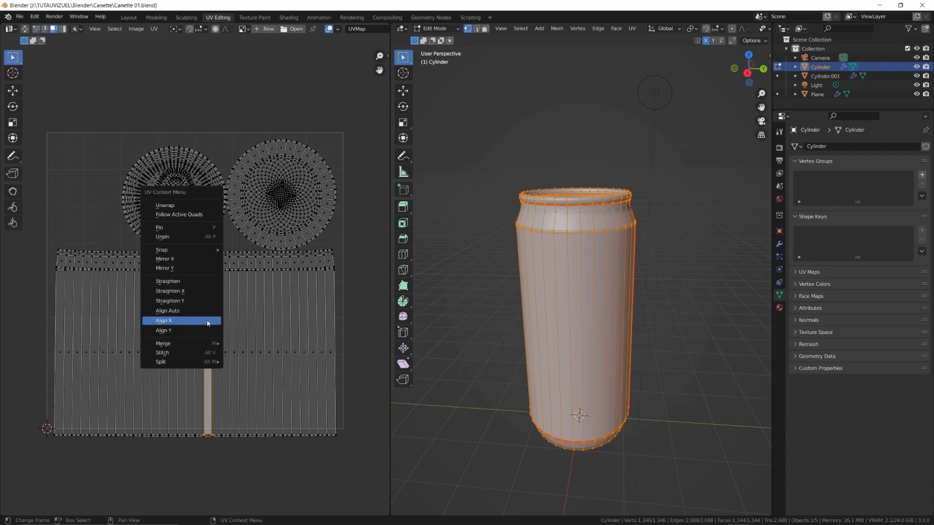
pyautogui.click(195, 217)
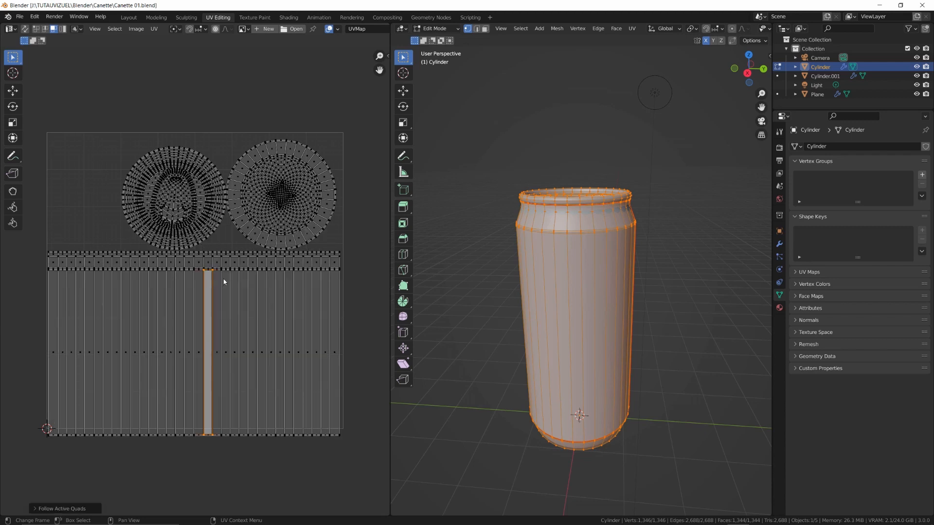
# Reposition the UV islands and pack them all into the UV square with Pack UV
pyautogui.press('a')
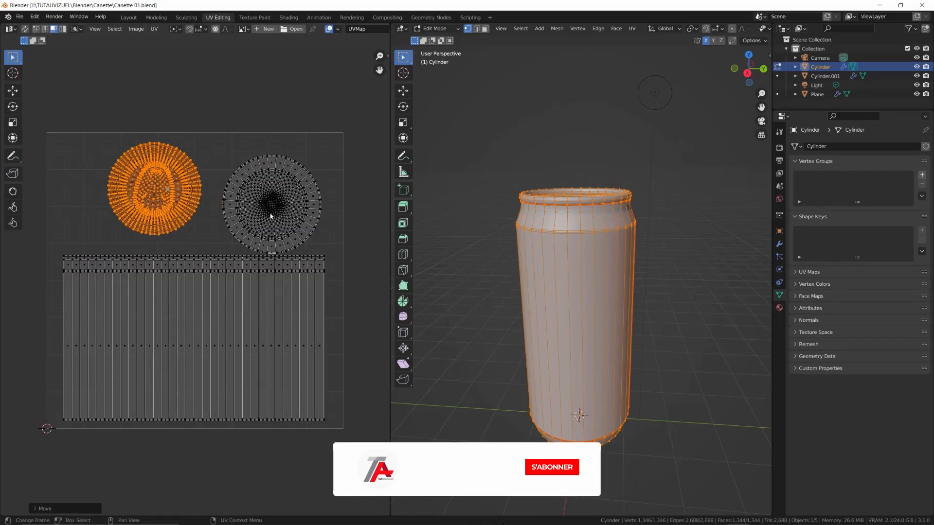
pyautogui.press('l')
pyautogui.press('g')
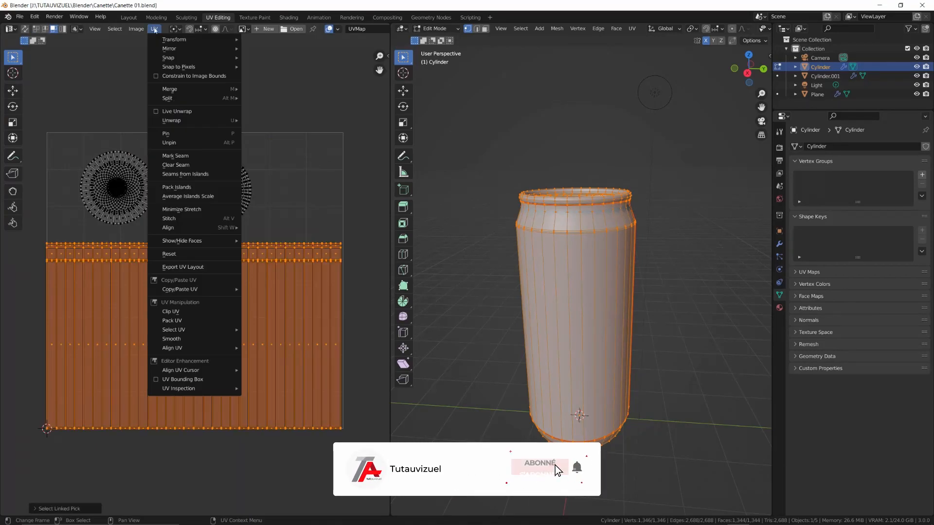
pyautogui.click(183, 323)
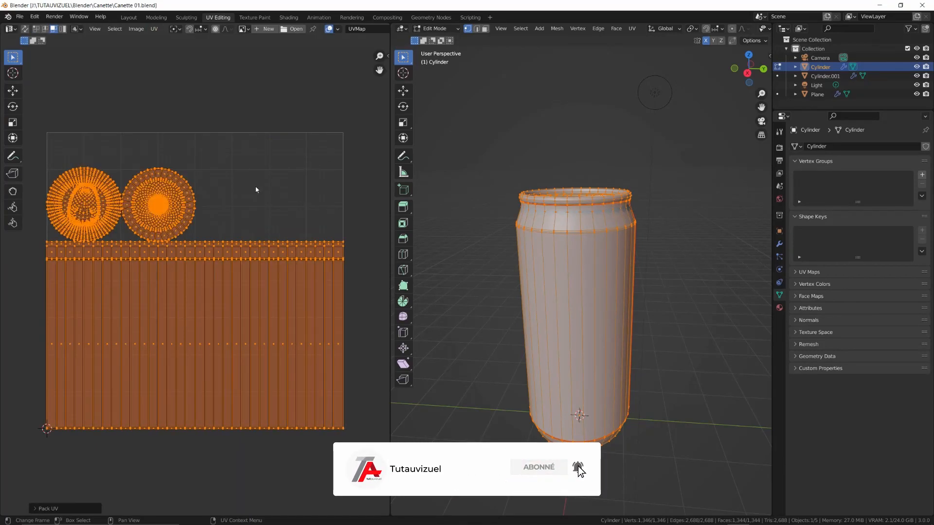
# Move the two circular UV islands together into the middle of the empty area above the can wall island, about 0.2510 in X and 0.0566 in Y
pyautogui.click(142, 200)
pyautogui.press('l')
pyautogui.press('l')
pyautogui.press('g')
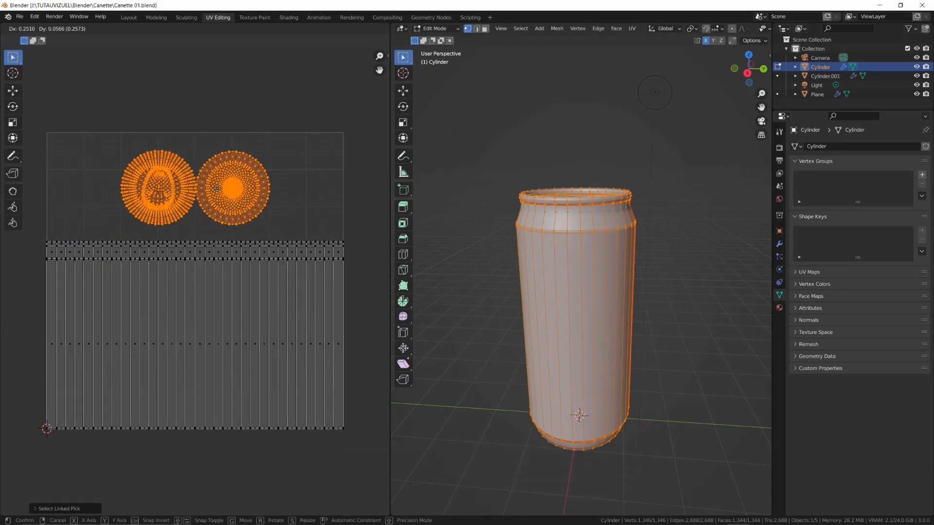
pyautogui.click(217, 188)
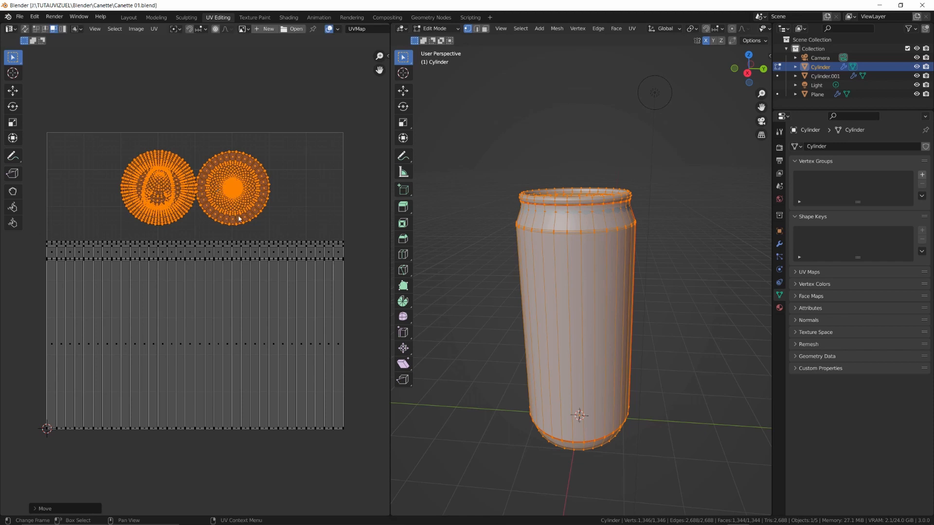
pyautogui.click(293, 187)
# Export the can's UV layout as a 4096 × 4096 PNG image named UV Canette
pyautogui.click(154, 30)
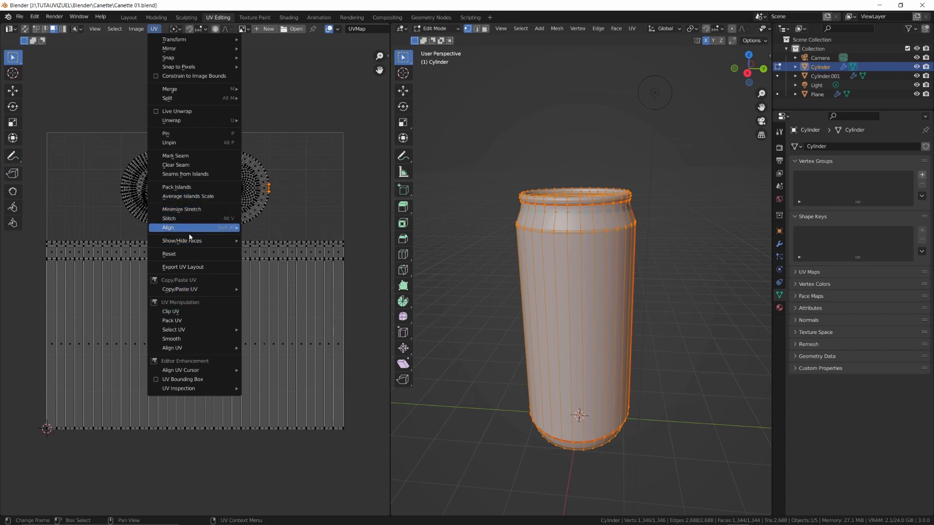
pyautogui.click(192, 267)
pyautogui.click(827, 140)
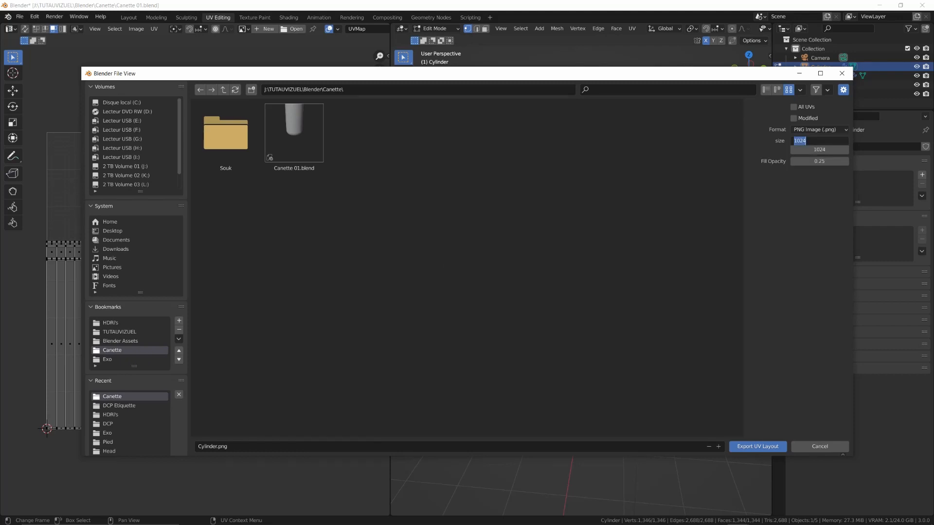
pyautogui.write('4096')
pyautogui.press('Return')
pyautogui.click(828, 149)
pyautogui.write('4096')
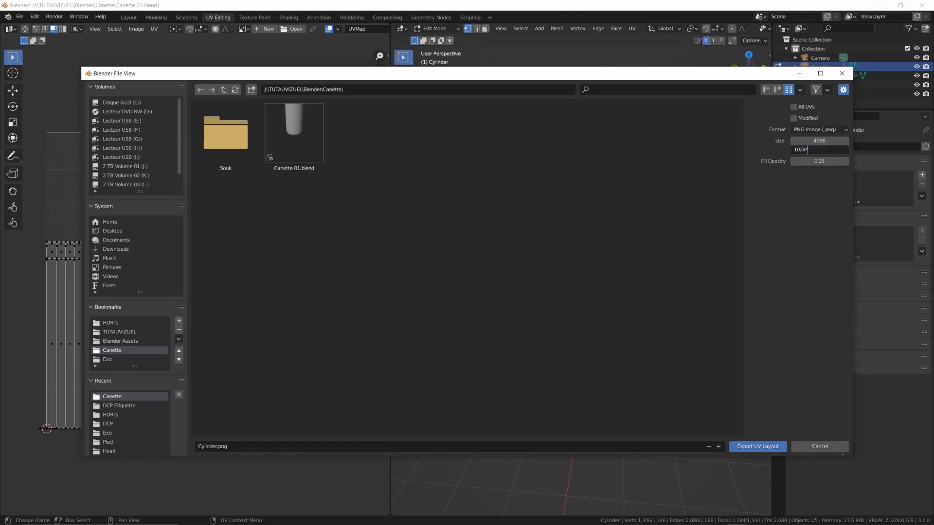
pyautogui.press('Return')
pyautogui.click(209, 446)
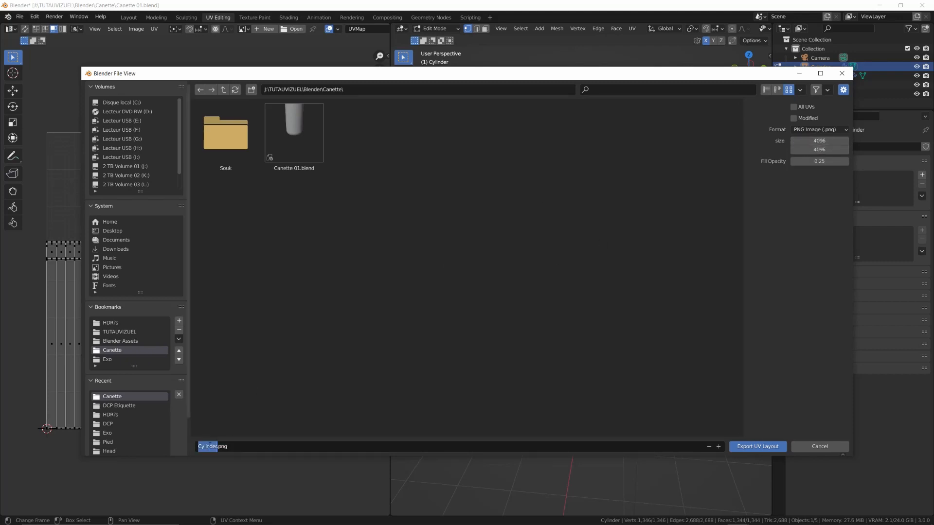
pyautogui.write('UV Canette')
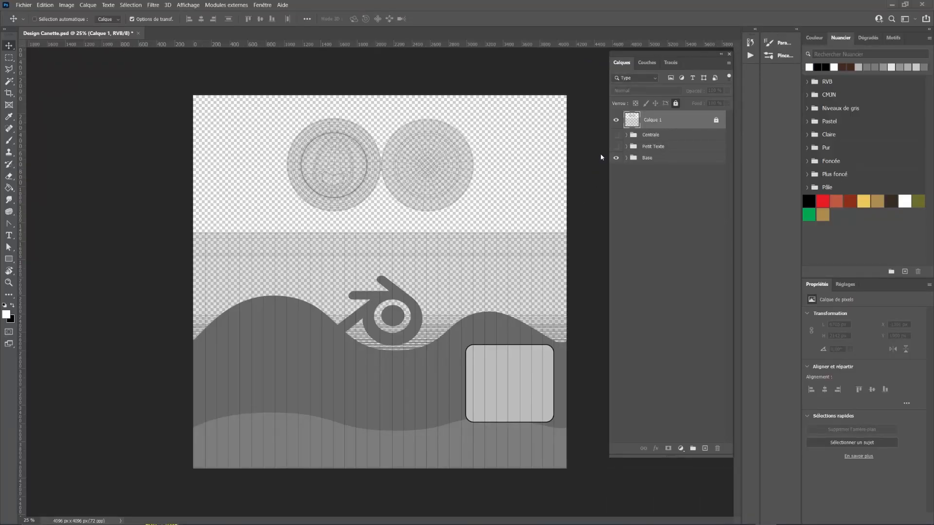
# In Photoshop, check Design Canette.psd with and without the UV layout layer, and show the Petit Texte and Centrale groups
pyautogui.click(617, 120)
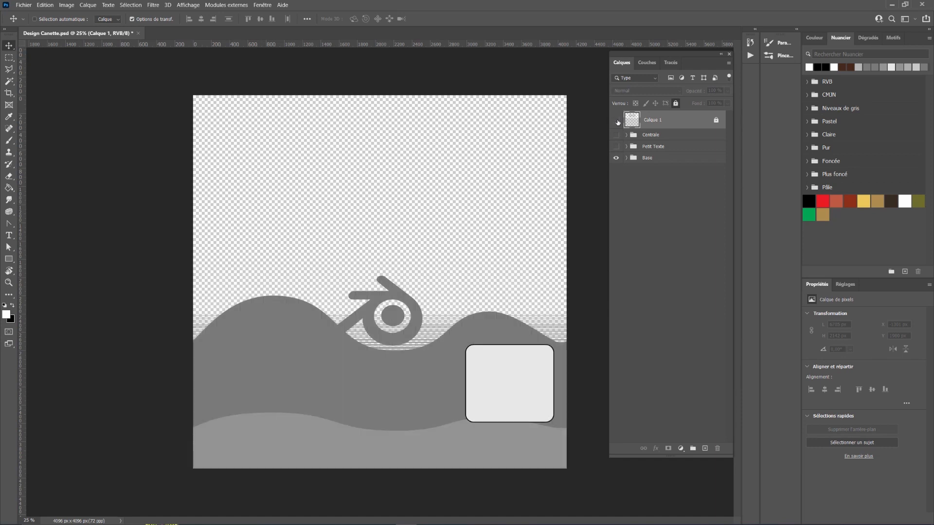
pyautogui.click(617, 120)
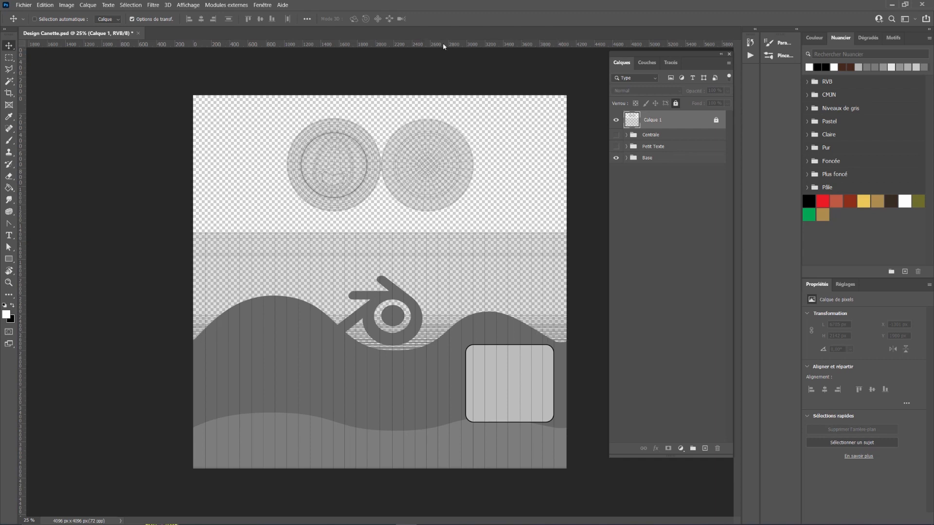
pyautogui.moveTo(444, 44); pyautogui.dragTo(413, 38)
pyautogui.click(616, 147)
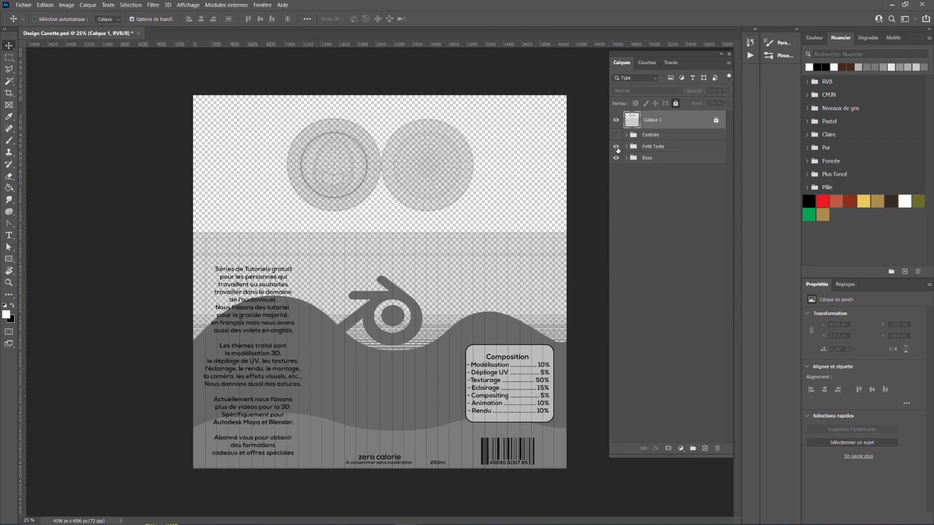
pyautogui.click(616, 135)
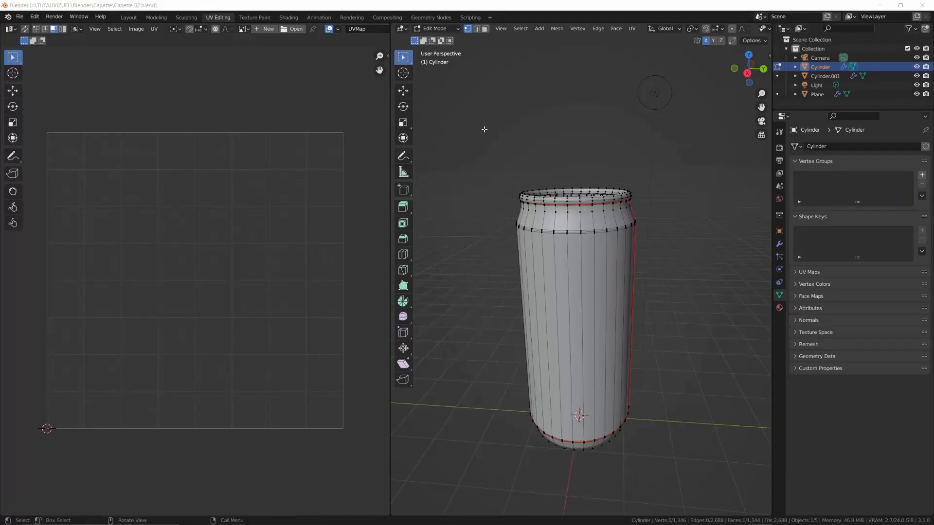
# In Blender's Shading workspace, give the can a new material named Chrome with Metallic 0.647 and Roughness 0.078
pyautogui.click(288, 17)
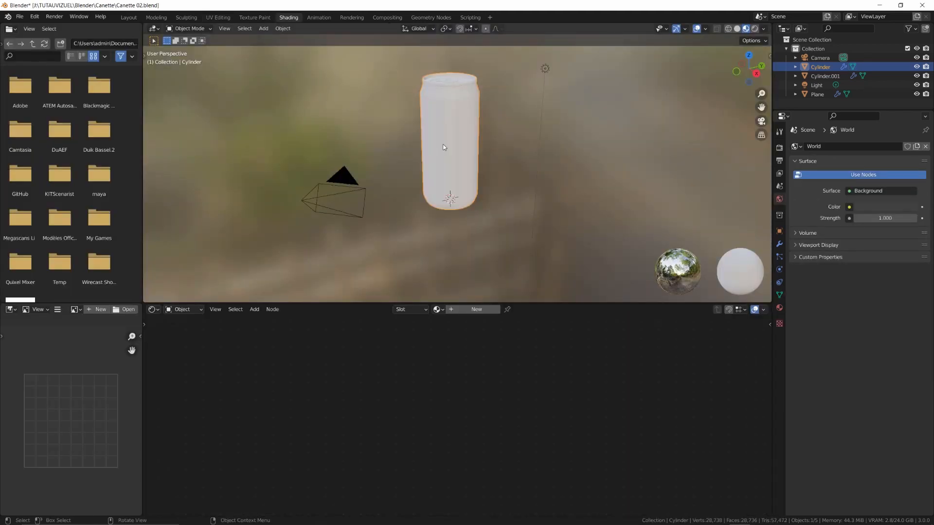
pyautogui.scroll(4, 473, 171)
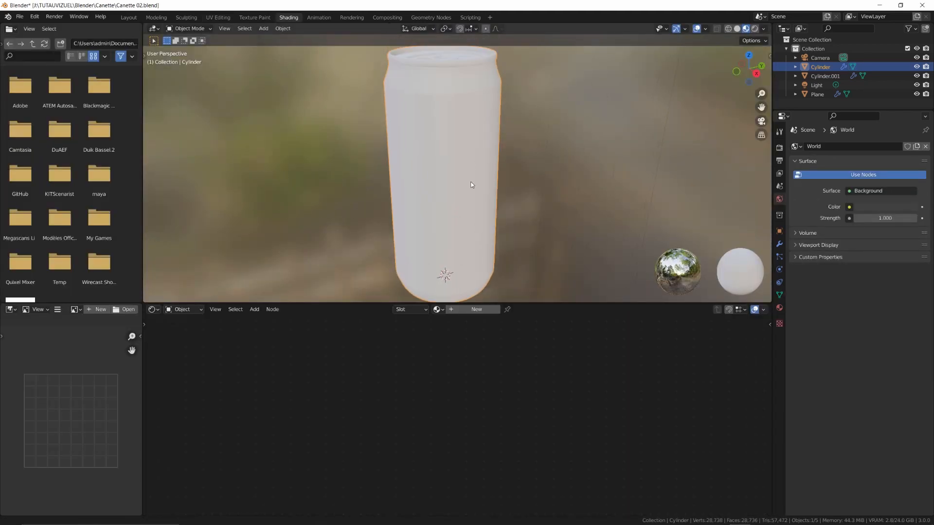
pyautogui.moveTo(471, 185); pyautogui.dragTo(471, 195, button='middle')
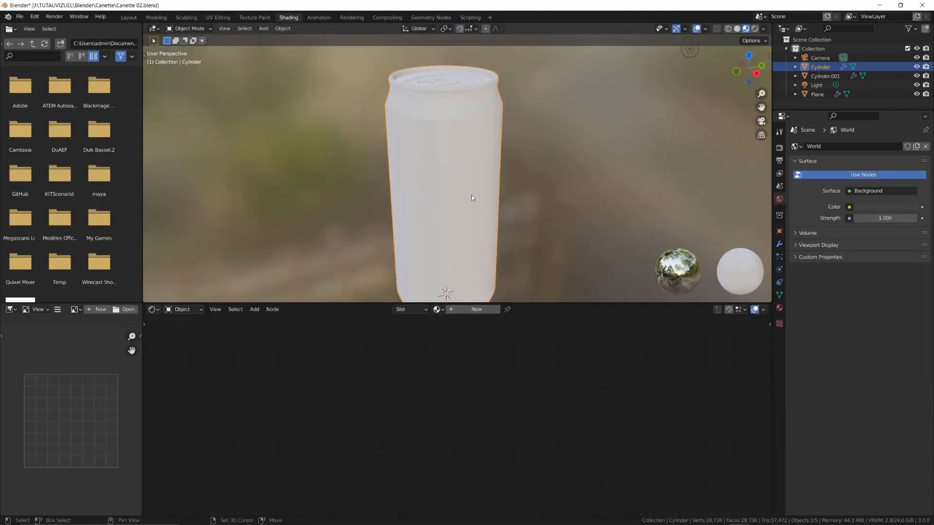
pyautogui.click(779, 307)
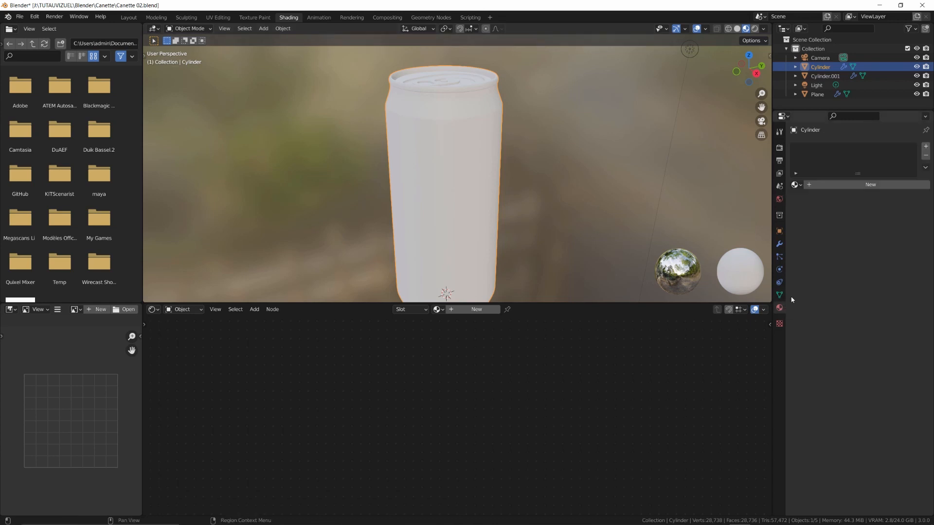
pyautogui.click(858, 186)
pyautogui.click(859, 184)
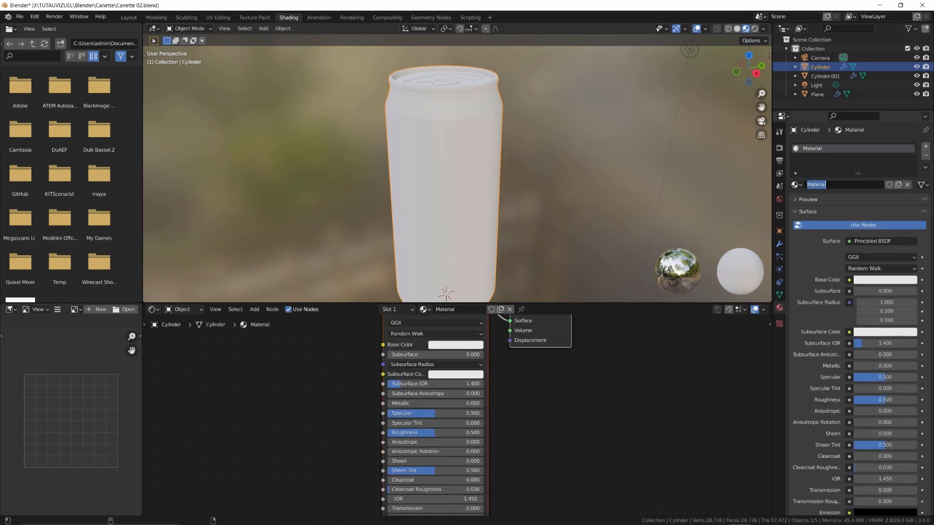
pyautogui.write('Chrome')
pyautogui.press('Return')
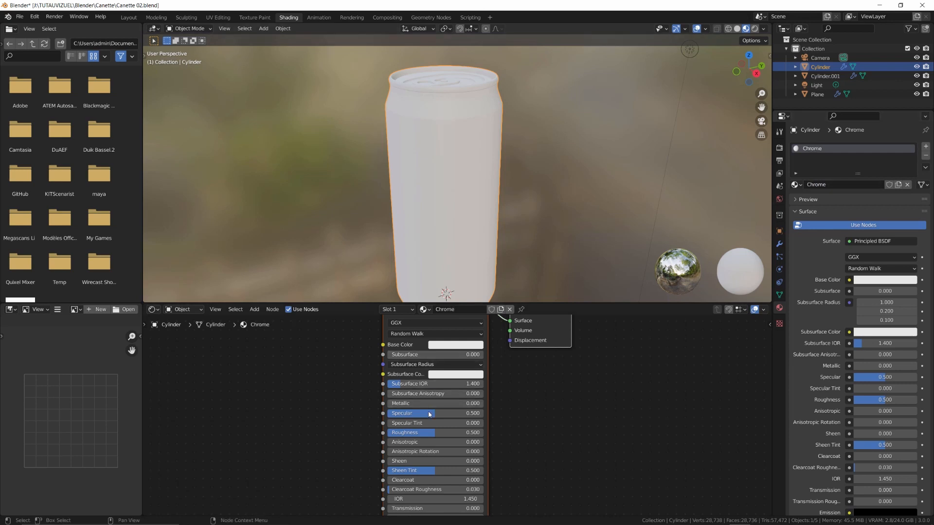
pyautogui.moveTo(395, 408); pyautogui.dragTo(396, 431)
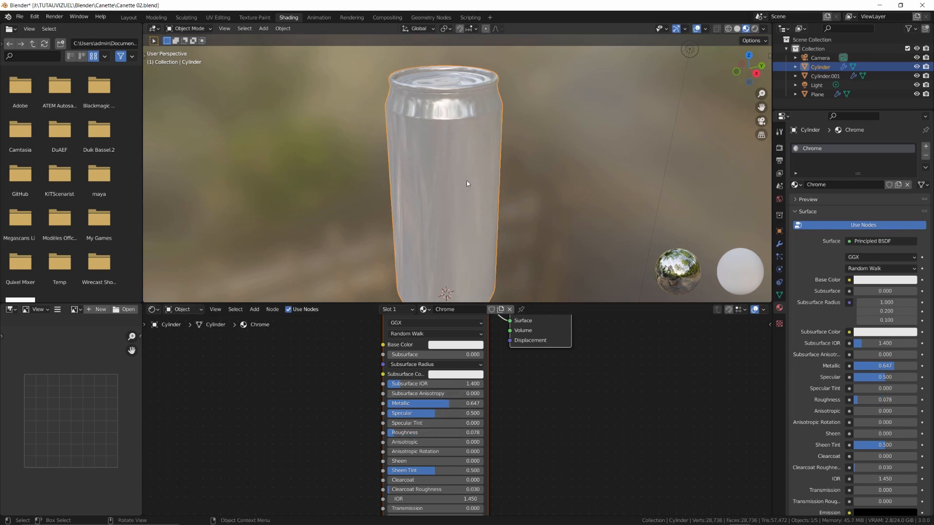
# Select the can's outer wall faces between the rim and bottom seams and assign them a new material in a second slot
pyautogui.press('Tab')
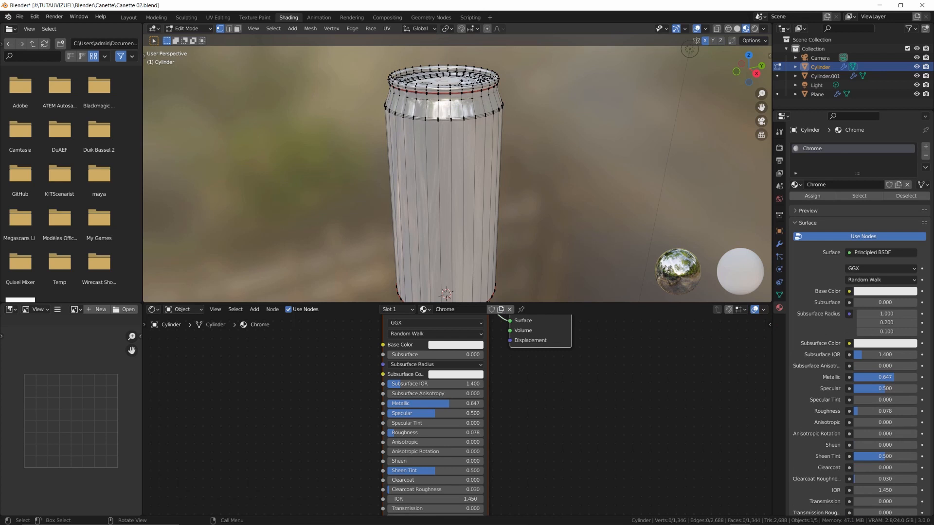
pyautogui.keyDown('alt'); pyautogui.click(450, 118); pyautogui.keyUp('alt')
pyautogui.press('ctrl+KP_Add')
pyautogui.press('ctrl+KP_Add')
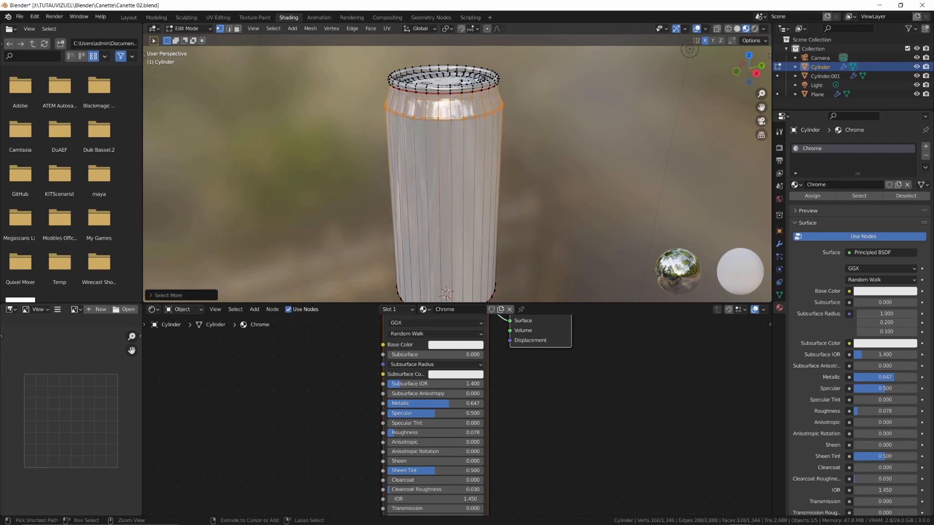
pyautogui.press('ctrl+KP_Add')
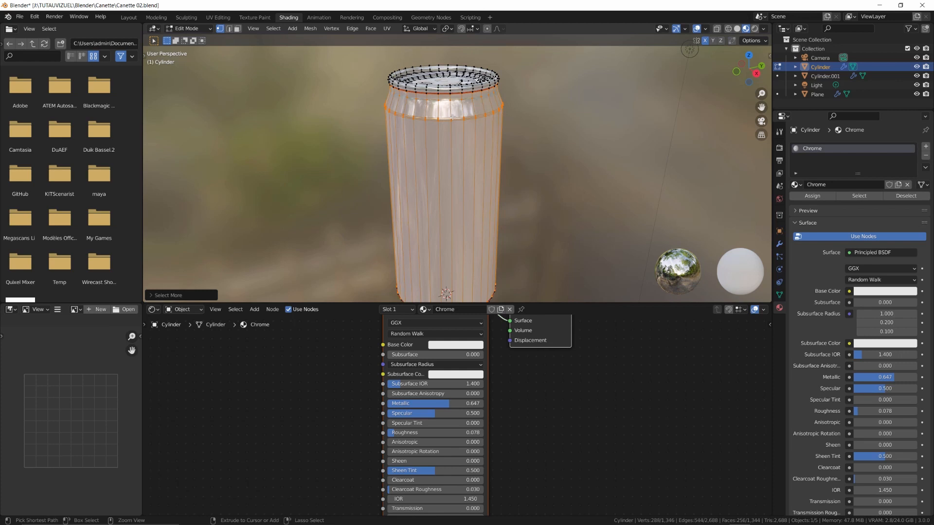
pyautogui.click(925, 146)
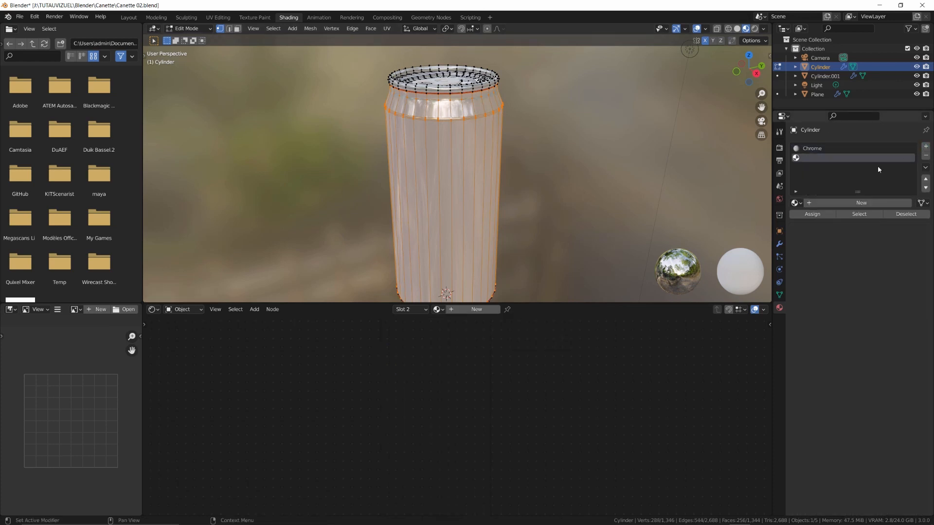
pyautogui.click(827, 203)
pyautogui.click(820, 214)
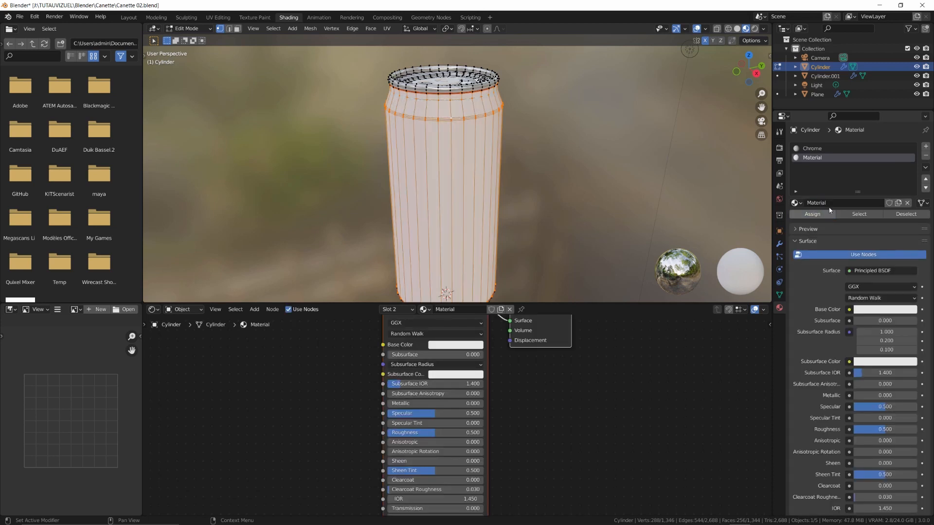
# Rename the wall's new material to Canette and return to Object Mode
pyautogui.doubleClick(827, 203)
pyautogui.write('Canette')
pyautogui.press('Return')
pyautogui.press('Tab')
pyautogui.scroll(2, 491, 199)
pyautogui.keyDown('shift'); pyautogui.moveTo(492, 200); pyautogui.dragTo(491, 231, button='middle'); pyautogui.keyUp('shift')
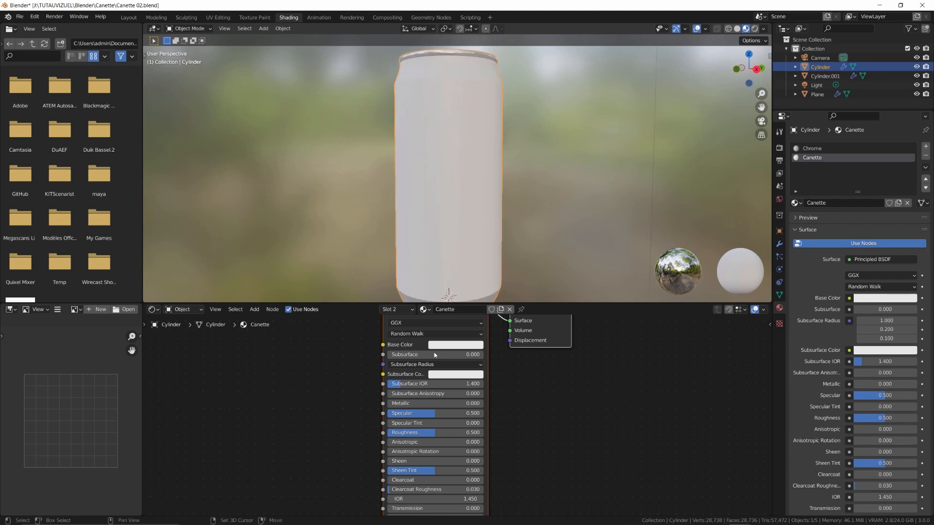
# Add an Image Texture node with Base.psd to the Canette material and link its Color to the Principled BSDF's Base Color
pyautogui.moveTo(341, 339); pyautogui.dragTo(398, 384, button='middle')
pyautogui.scroll(-1, 388, 386)
pyautogui.hotkey('shift', 'a')
pyautogui.moveTo(386, 387)
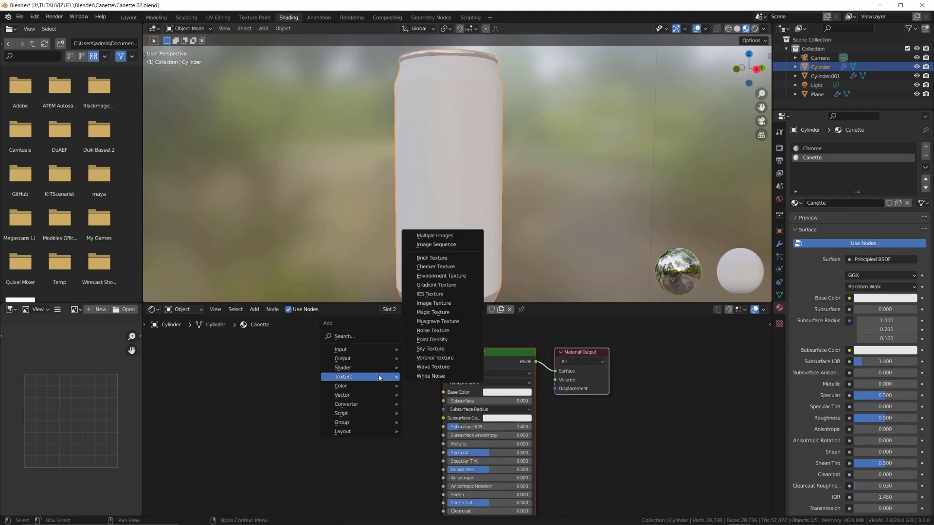
pyautogui.click(433, 303)
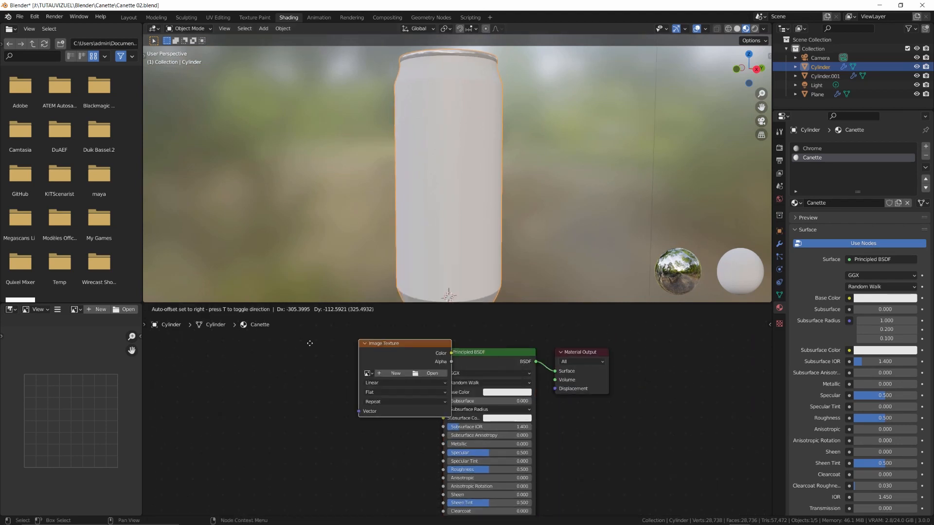
pyautogui.click(294, 336)
pyautogui.click(365, 370)
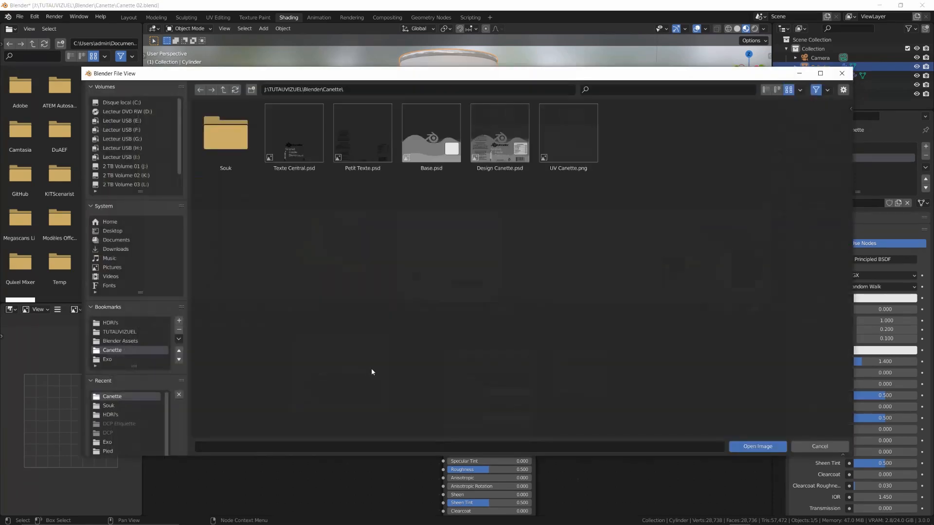
pyautogui.click(430, 135)
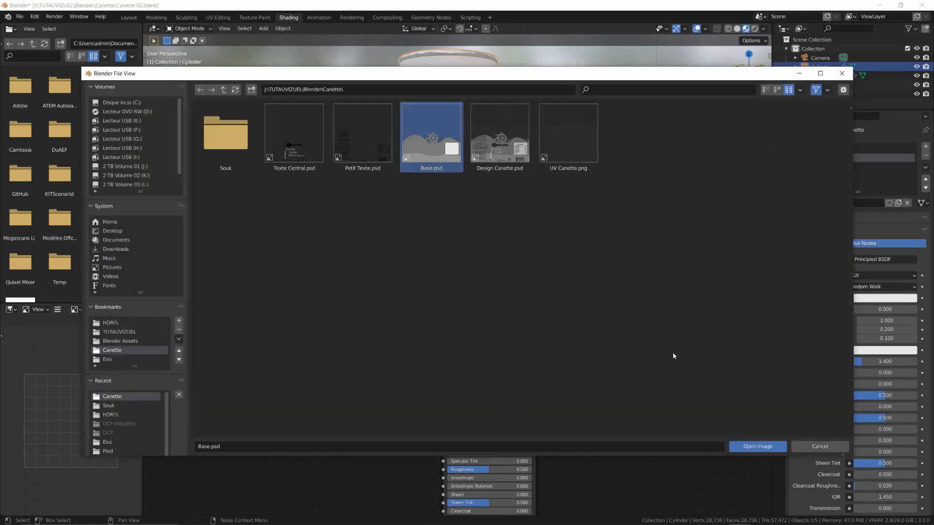
pyautogui.click(757, 446)
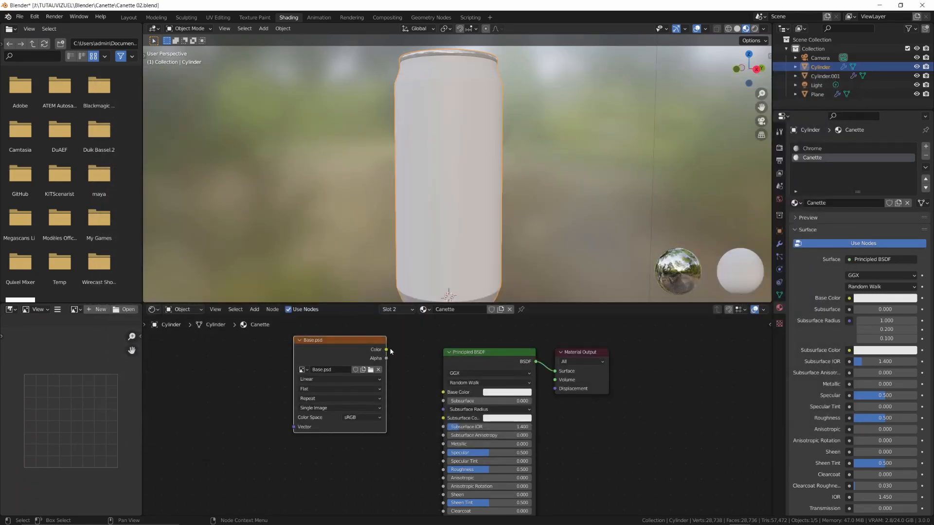
pyautogui.moveTo(387, 349); pyautogui.dragTo(401, 359)
pyautogui.moveTo(439, 391); pyautogui.dragTo(443, 392)
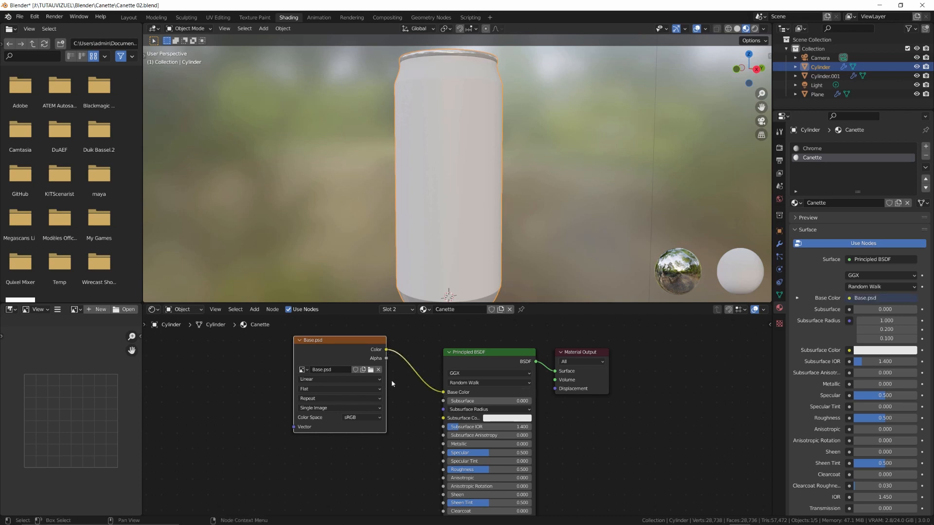
# Insert a MixRGB node into the link between the Base.psd texture and the Principled BSDF's Base Color
pyautogui.moveTo(343, 340); pyautogui.dragTo(308, 330)
pyautogui.hotkey('shift', 'a')
pyautogui.moveTo(386, 463)
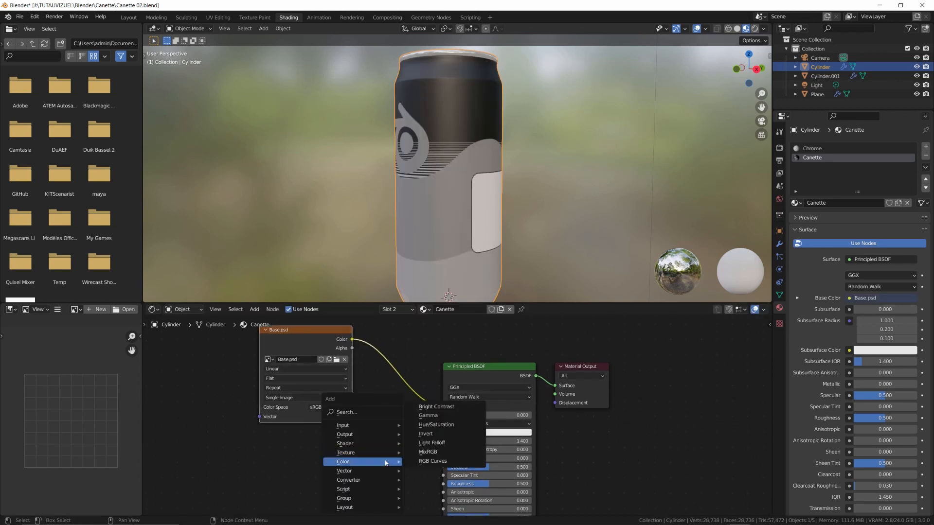
pyautogui.click(428, 452)
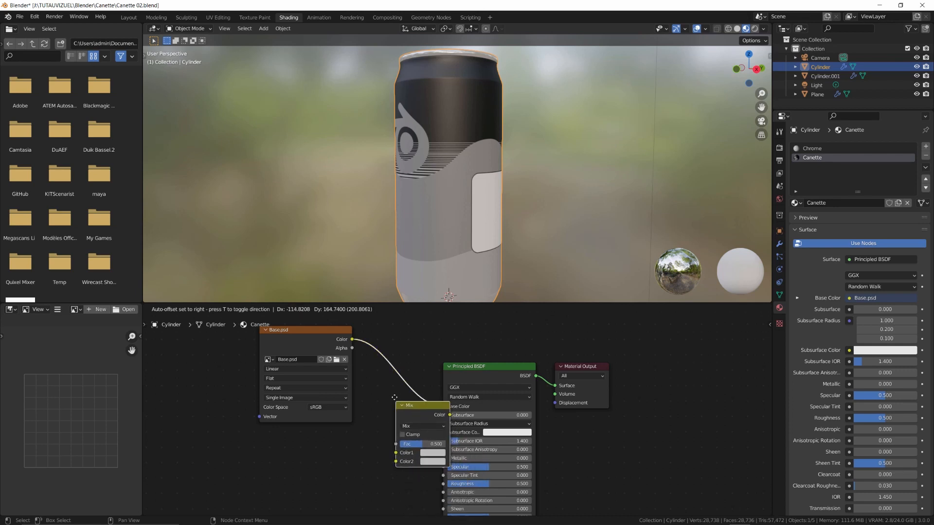
pyautogui.click(384, 377)
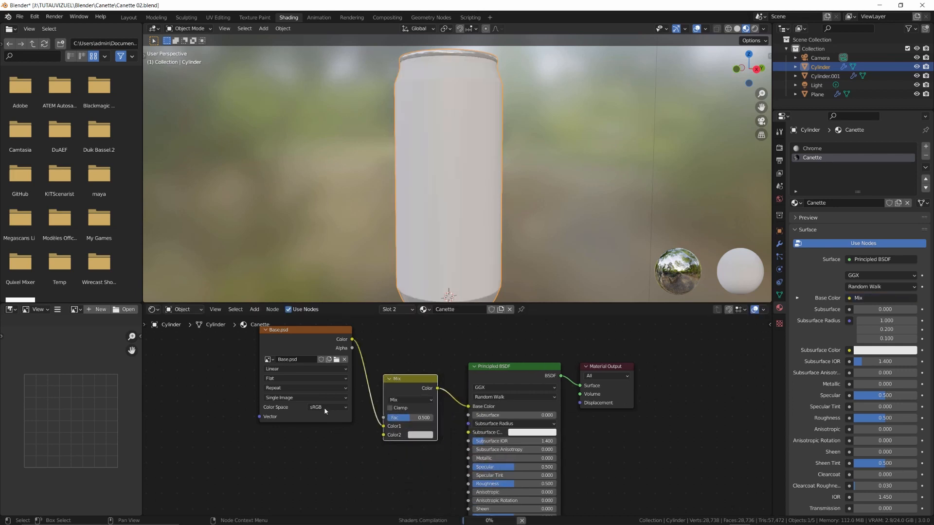
# Add a Gradient Texture node below the Base.psd texture and link its Color to the Mix node's Color2
pyautogui.moveTo(350, 444); pyautogui.dragTo(406, 444, button='middle')
pyautogui.hotkey('shift', 'a')
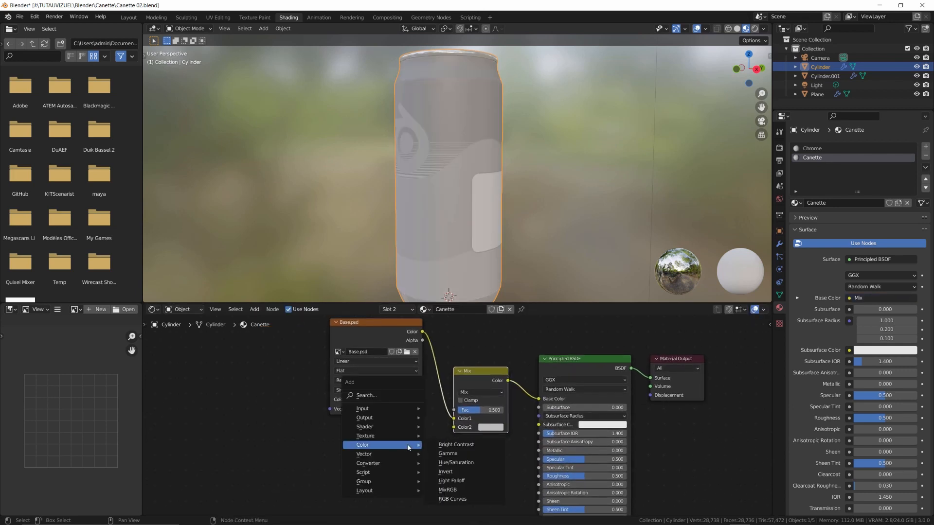
pyautogui.moveTo(406, 437)
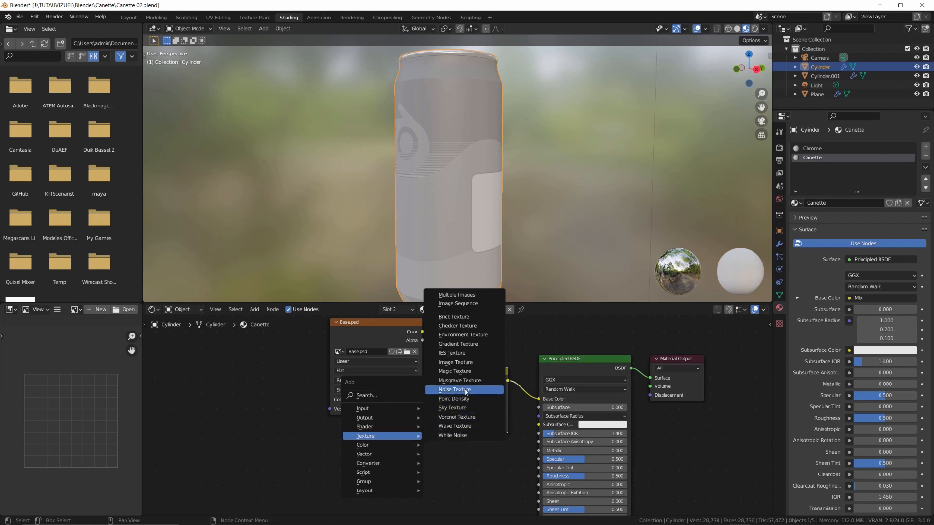
pyautogui.click(480, 344)
pyautogui.click(404, 441)
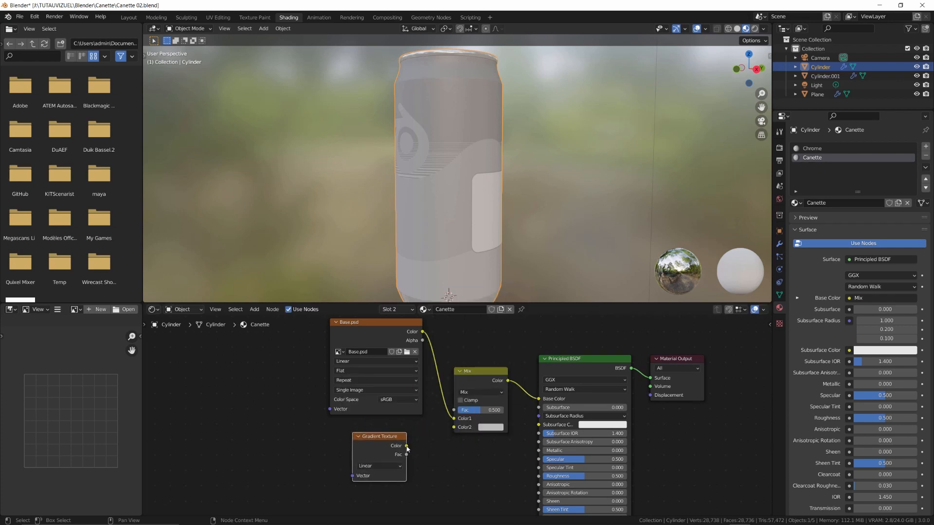
pyautogui.moveTo(407, 446); pyautogui.dragTo(454, 427)
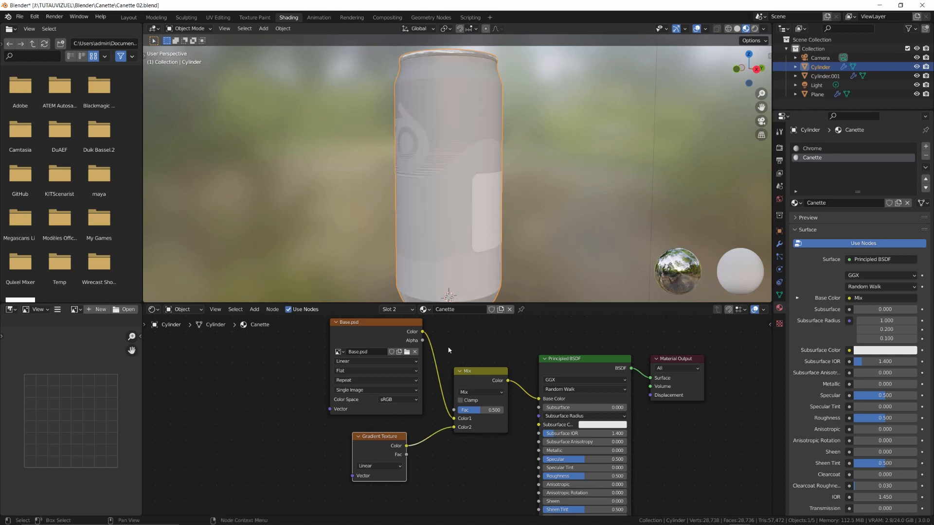
# Add a dense series of evenly spaced horizontal loop cuts along the can's wall, then return to Object Mode
pyautogui.moveTo(461, 211); pyautogui.dragTo(415, 208, button='middle')
pyautogui.scroll(3, 430, 200)
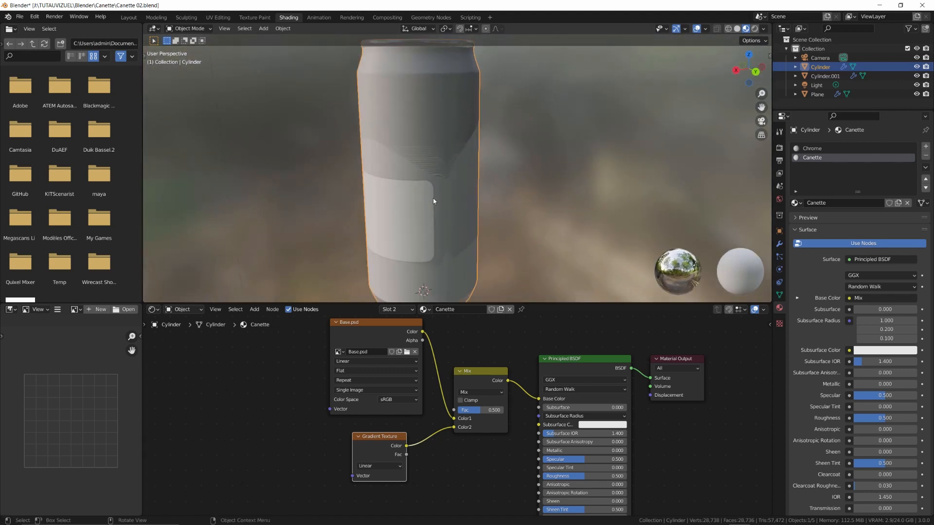
pyautogui.moveTo(461, 140); pyautogui.dragTo(435, 190)
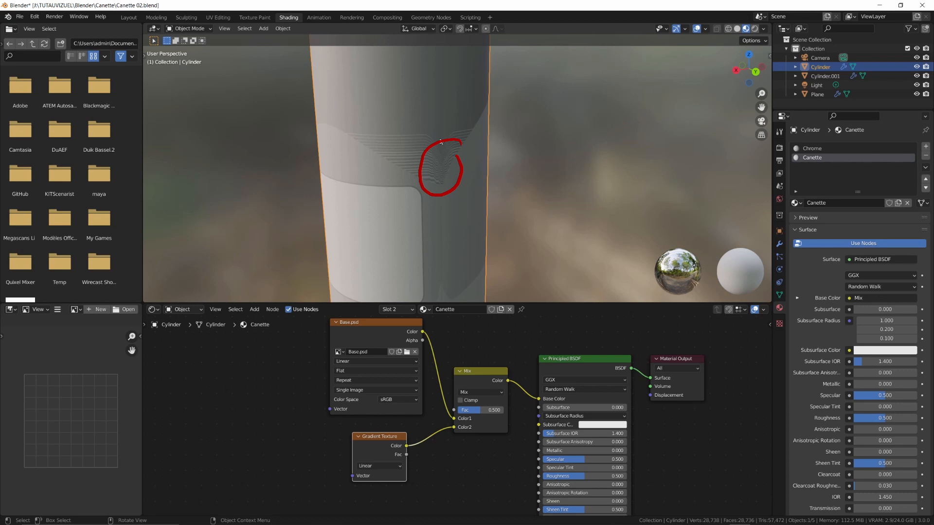
pyautogui.press('Tab')
pyautogui.scroll(-2, 439, 139)
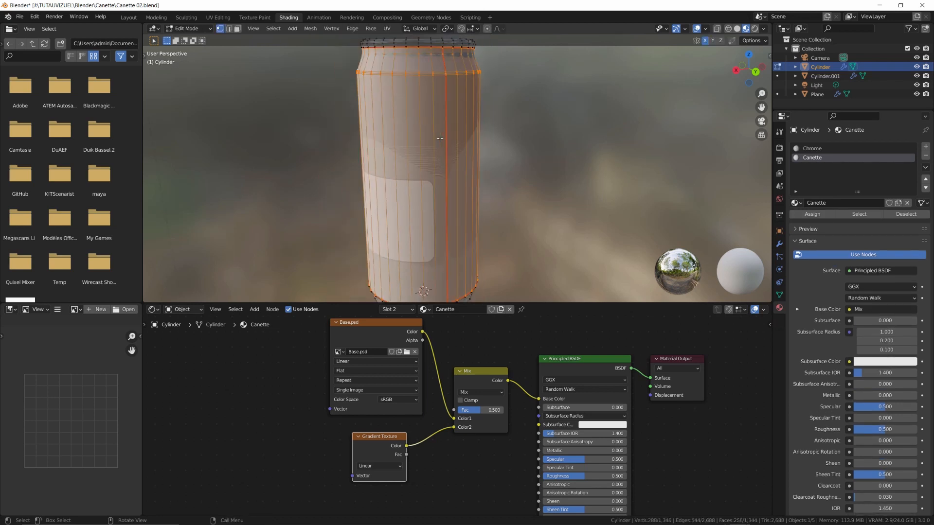
pyautogui.hotkey('ctrl', 'r')
pyautogui.scroll(7, 440, 139)
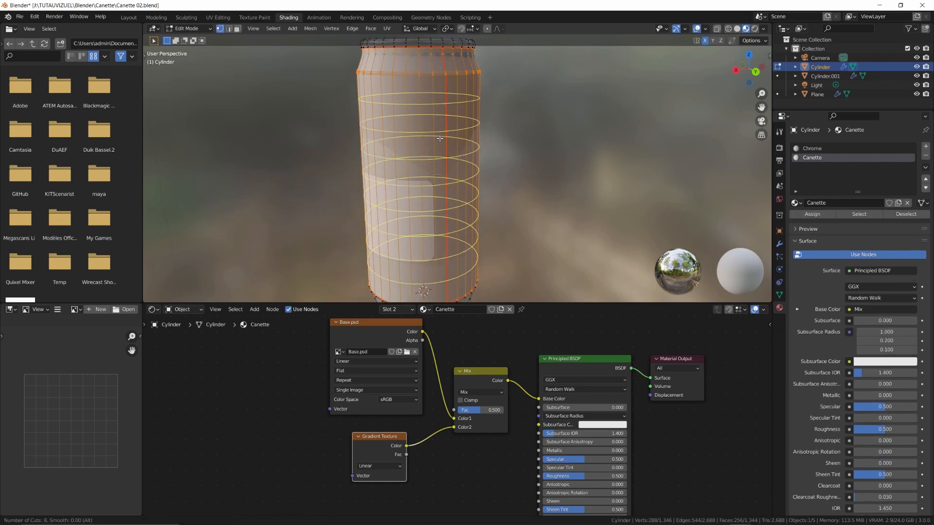
pyautogui.scroll(12, 440, 139)
pyautogui.click(439, 139)
pyautogui.rightClick(439, 138)
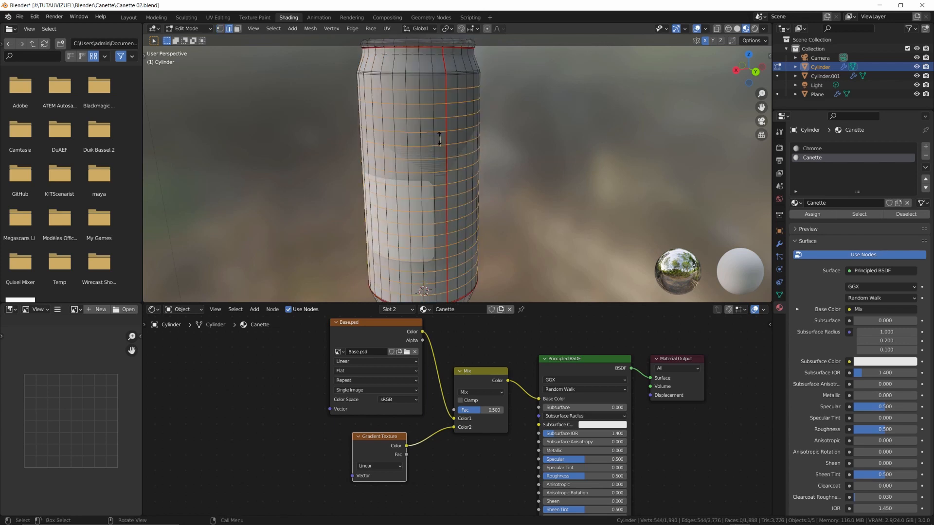
pyautogui.press('1')
pyautogui.press('Tab')
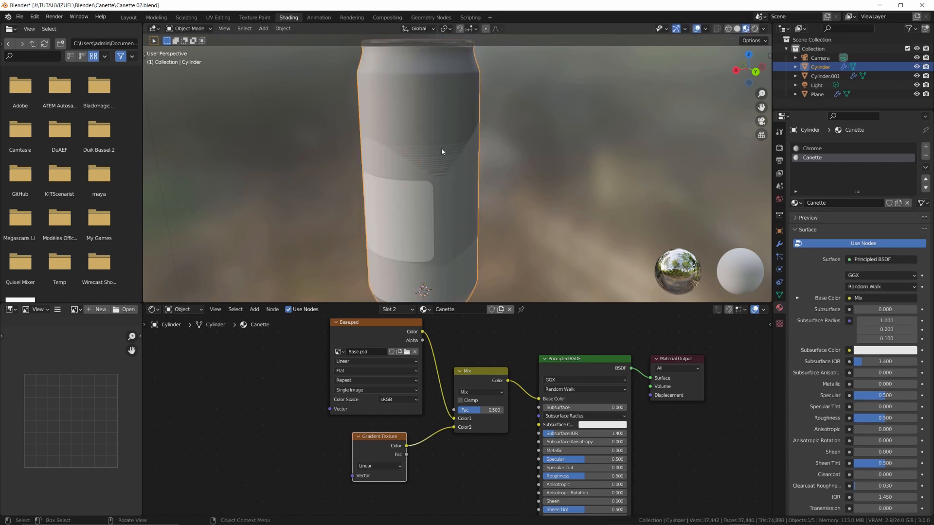
# Attach Texture Coordinate and Mapping nodes to the Gradient Texture and set the Mapping's Y rotation to 90°
pyautogui.moveTo(382, 184); pyautogui.dragTo(530, 177, button='middle')
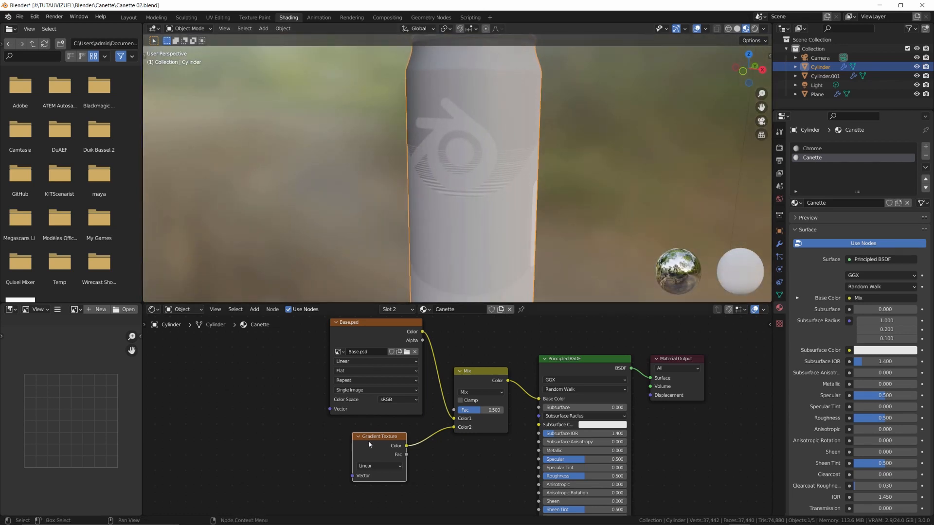
pyautogui.hotkey('ctrl', 't')
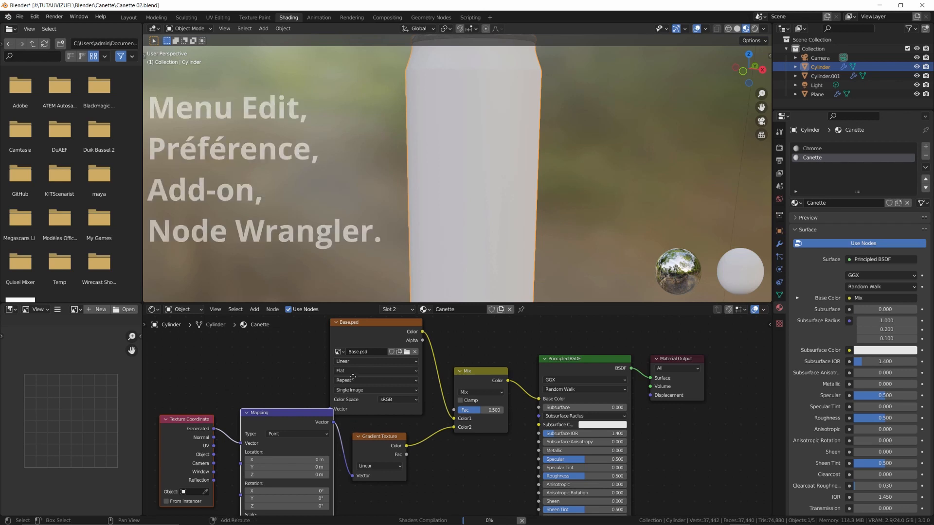
pyautogui.moveTo(353, 371); pyautogui.dragTo(358, 401, button='middle')
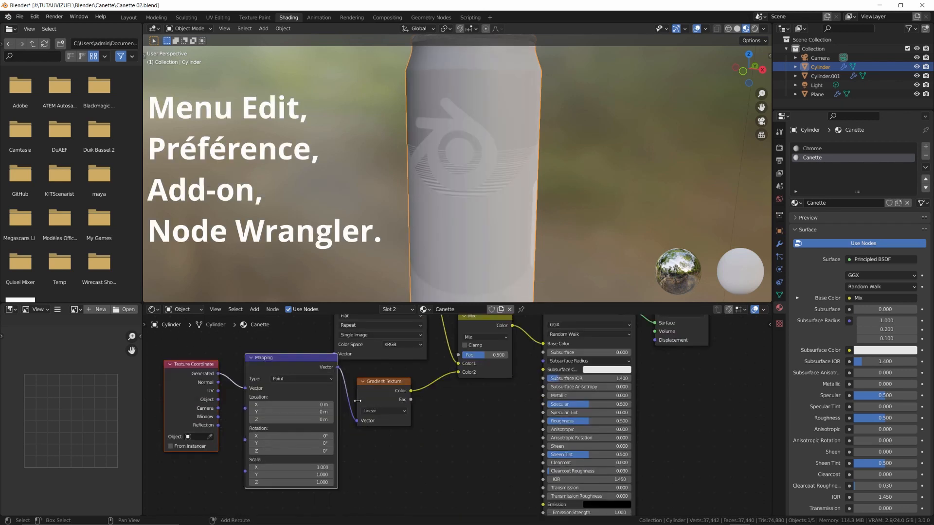
pyautogui.click(323, 443)
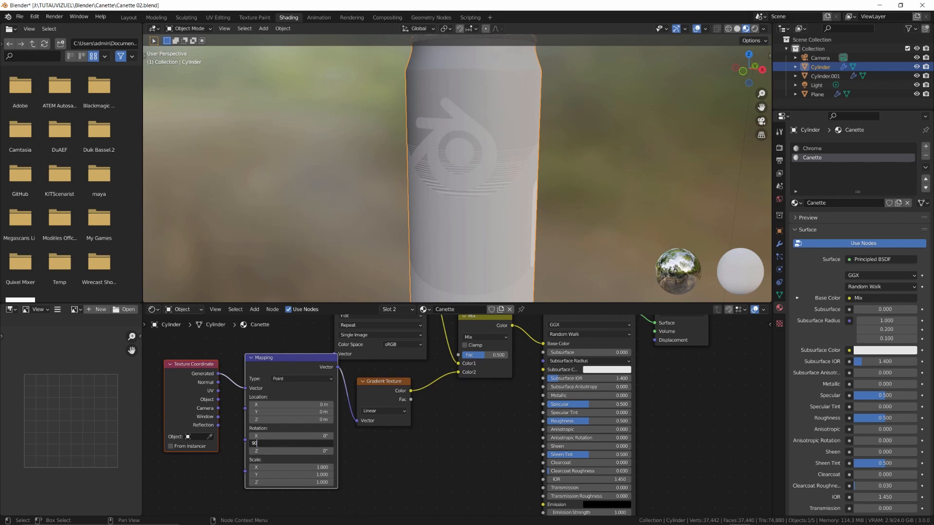
pyautogui.press('Return')
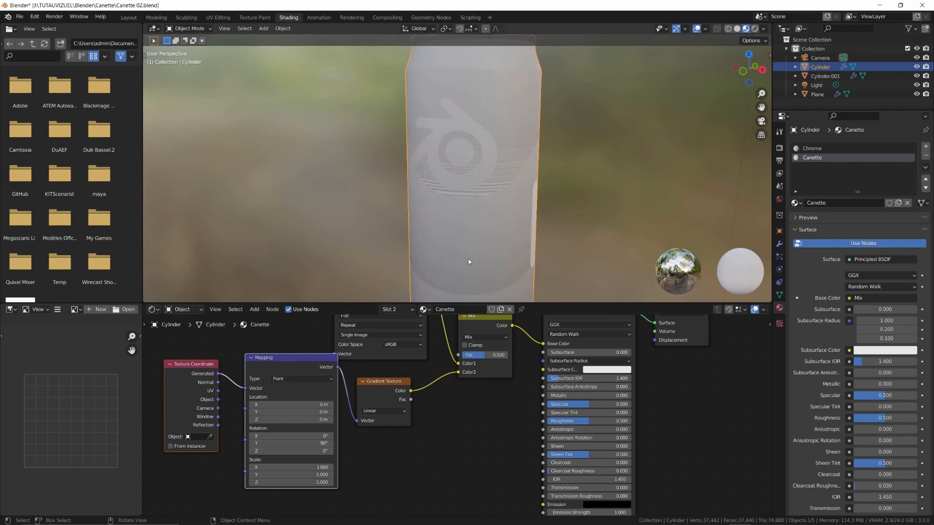
# Set the Mix node's Fac to 1.000 and move the Base.psd texture node farther above the gradient nodes
pyautogui.scroll(-1, 463, 259)
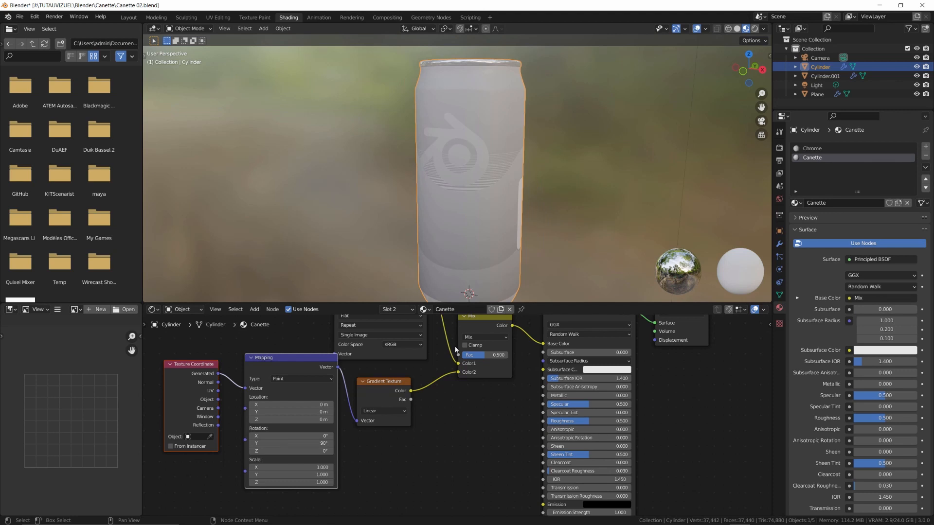
pyautogui.moveTo(456, 340); pyautogui.dragTo(479, 413, button='middle')
pyautogui.moveTo(484, 421); pyautogui.dragTo(517, 421)
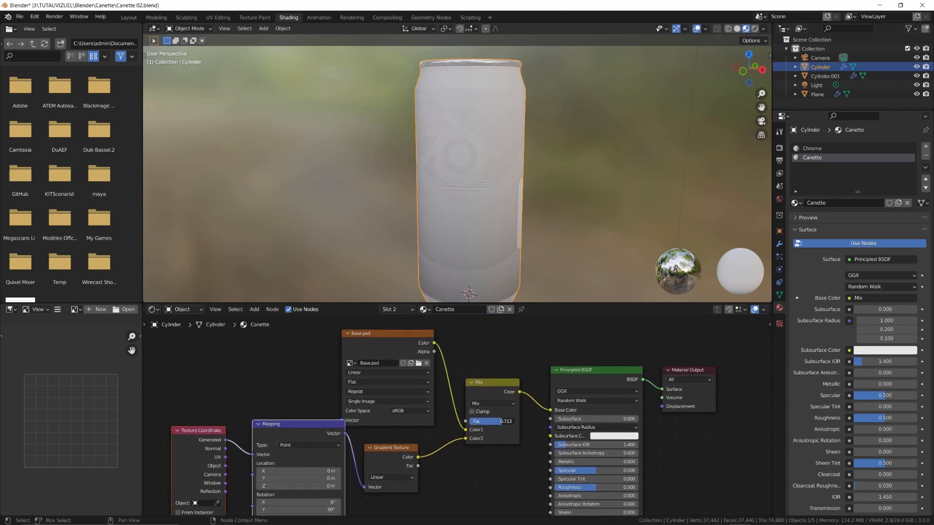
pyautogui.moveTo(417, 335); pyautogui.dragTo(416, 322)
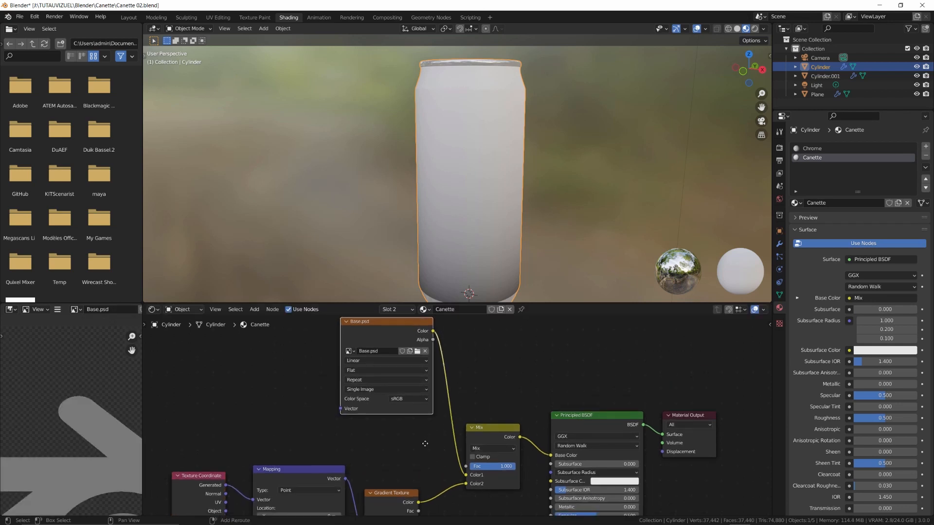
# Insert a ColorRamp node into the link between the Gradient Texture and the Mix node's Color2
pyautogui.moveTo(416, 460); pyautogui.dragTo(423, 402, button='middle')
pyautogui.hotkey('shift', 'a')
pyautogui.moveTo(419, 405)
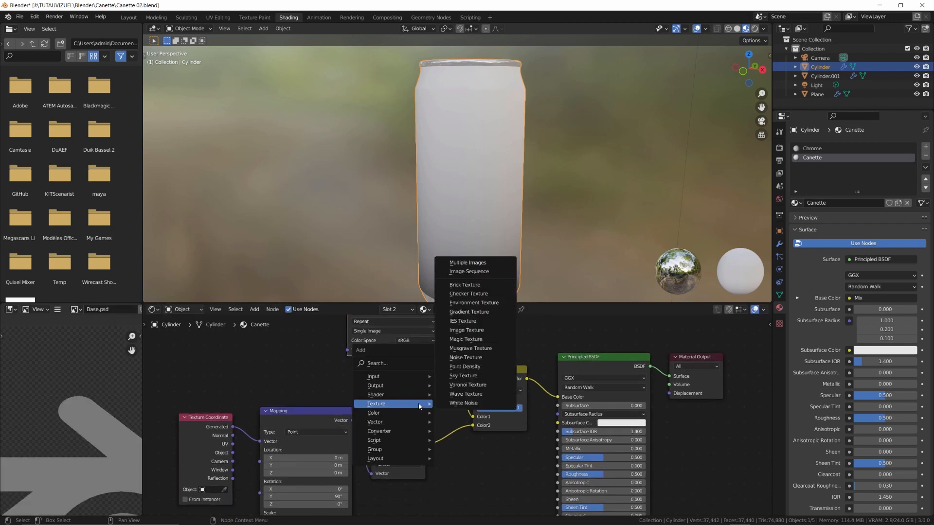
pyautogui.moveTo(419, 432)
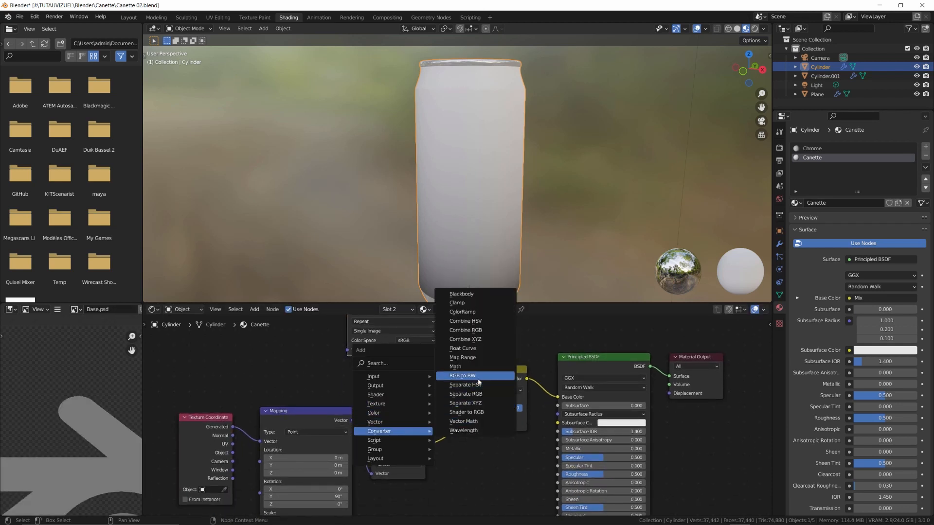
pyautogui.click(462, 312)
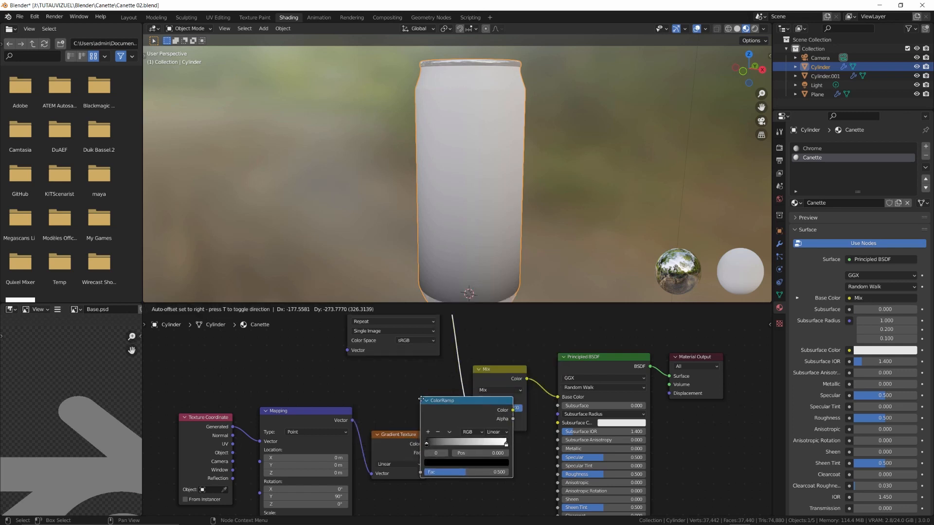
pyautogui.click(422, 407)
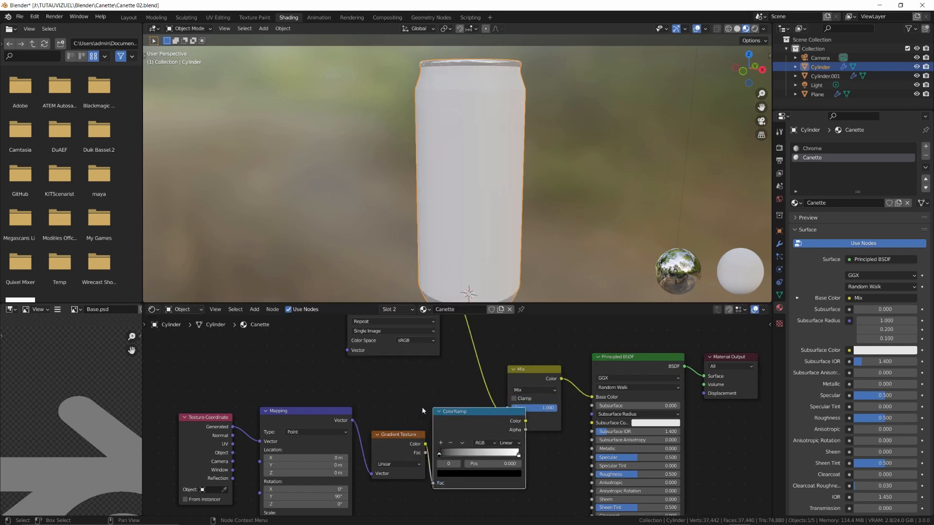
# Set the ColorRamp's first stop to a dark blue with hue 0.665 and saturation 1.000
pyautogui.click(502, 473)
pyautogui.click(526, 365)
pyautogui.click(516, 373)
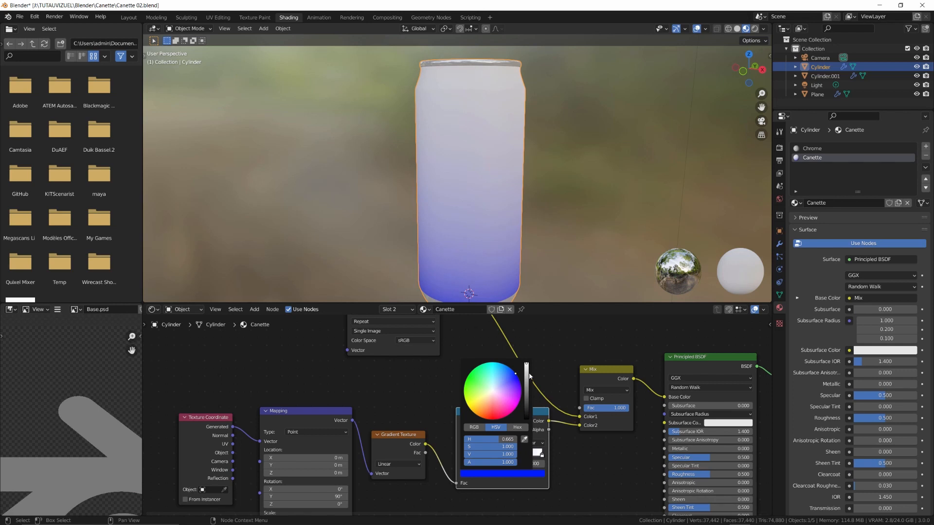
pyautogui.moveTo(527, 375); pyautogui.dragTo(527, 391)
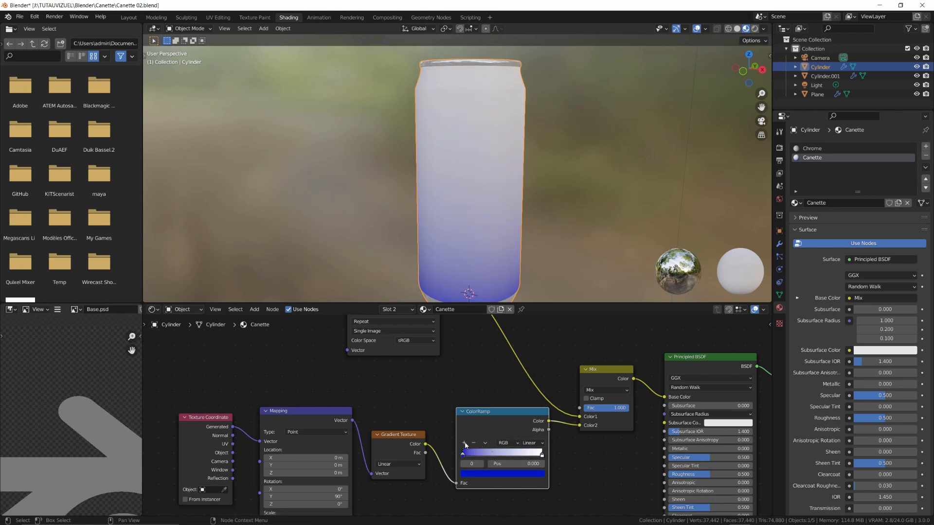
# Add two stops to the ColorRamp, coloring the one a quarter of the way along bright blue and the one at 0.500 cyan
pyautogui.click(464, 443)
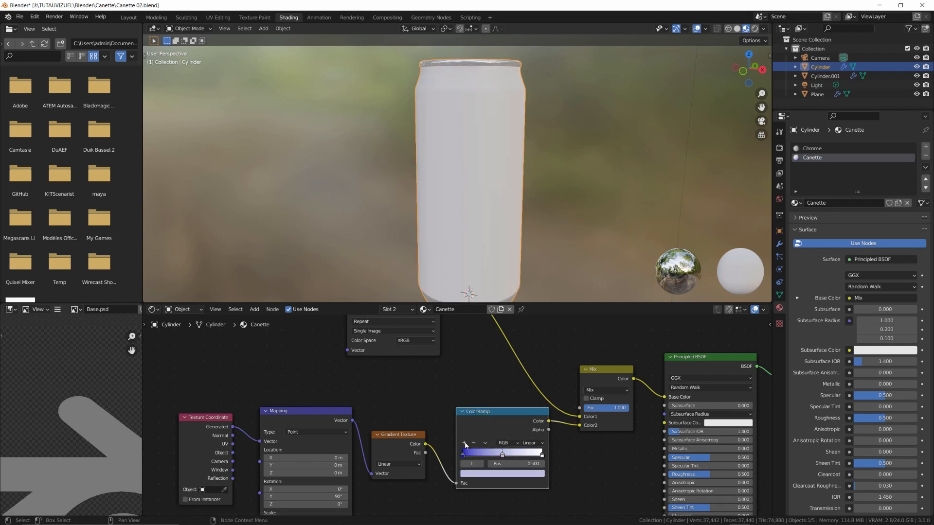
pyautogui.click(464, 443)
pyautogui.click(491, 473)
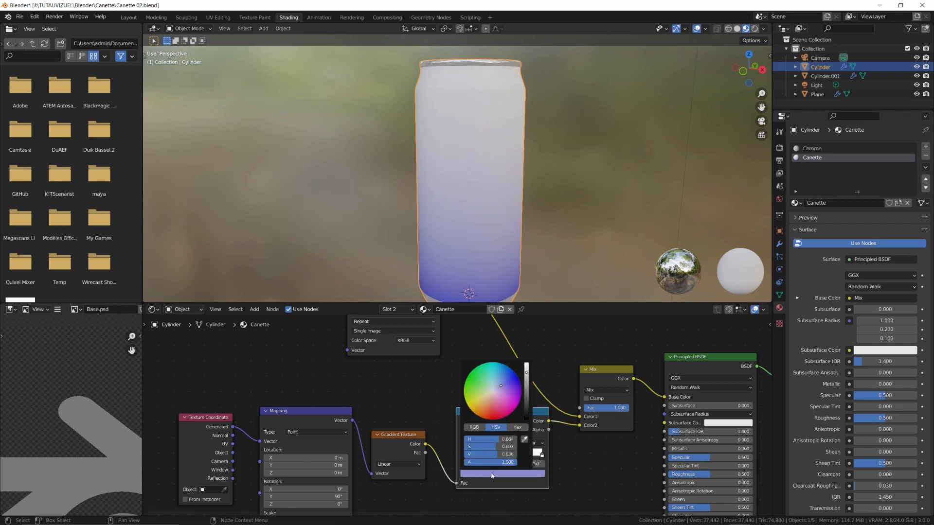
pyautogui.click(511, 369)
pyautogui.click(502, 456)
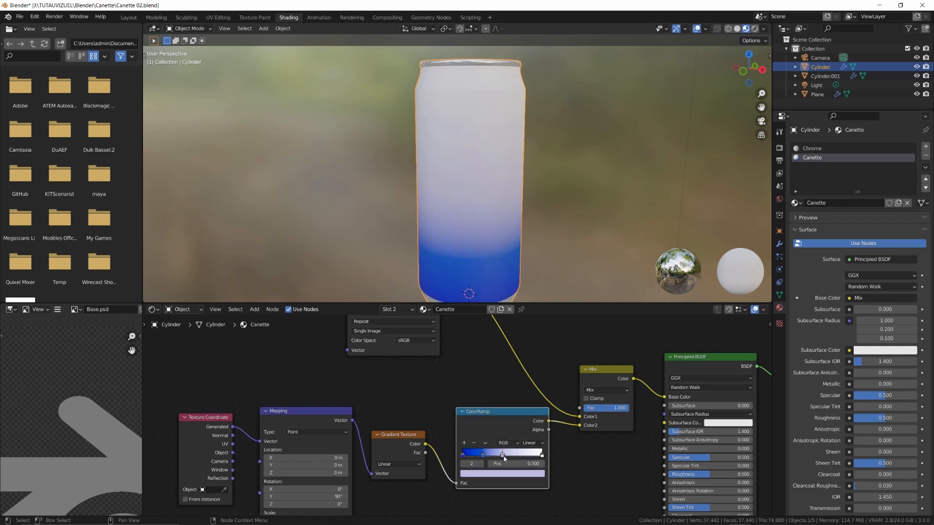
pyautogui.click(515, 472)
pyautogui.click(505, 381)
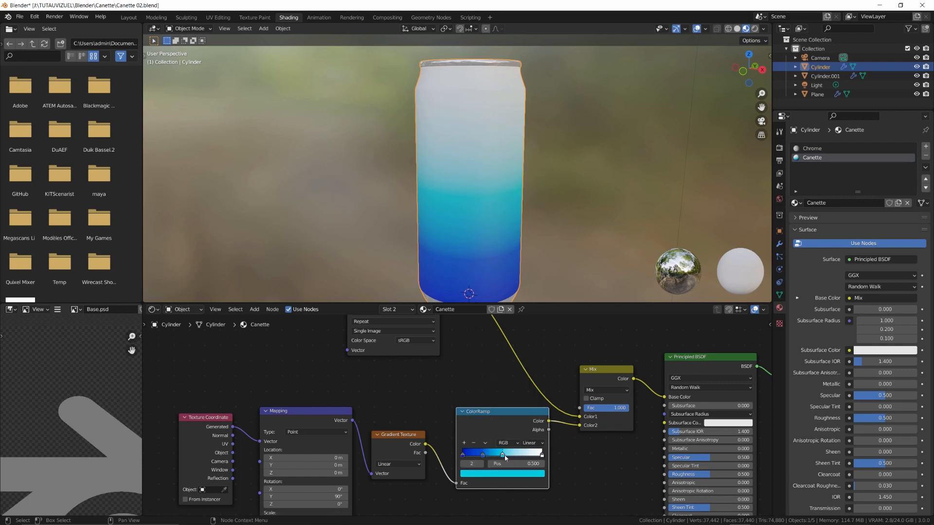
# Set the ColorRamp interpolation to B-Spline and shift its stops toward white: dark blue to 0.163, bright blue to 0.551, cyan near the end
pyautogui.moveTo(505, 458)
pyautogui.mouseDown()
pyautogui.moveTo(528, 459)
pyautogui.moveTo(469, 456)
pyautogui.moveTo(498, 458)
pyautogui.mouseUp()
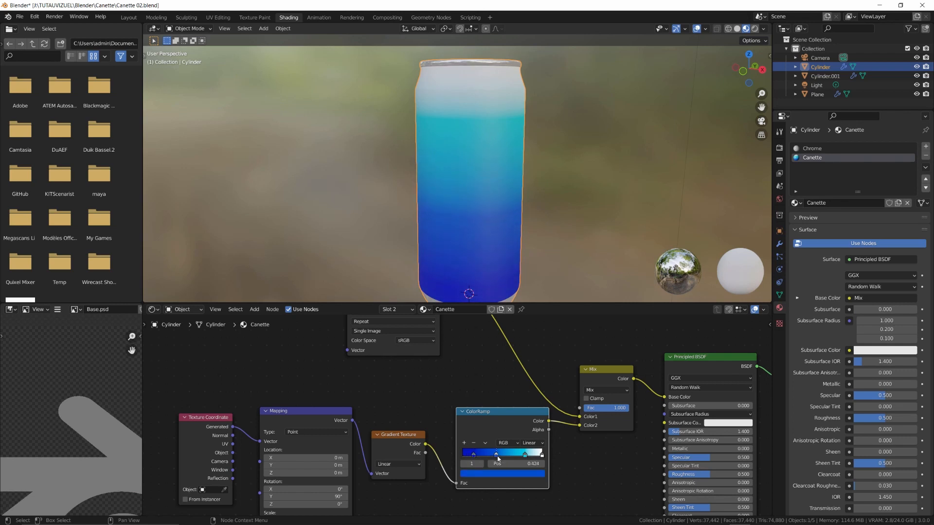
pyautogui.click(541, 444)
pyautogui.click(532, 477)
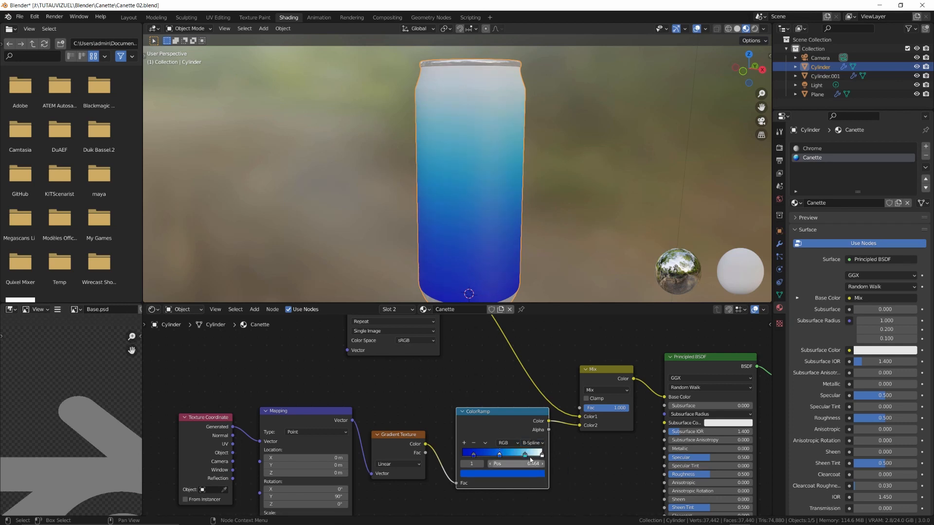
pyautogui.click(528, 456)
pyautogui.moveTo(530, 457); pyautogui.dragTo(506, 455)
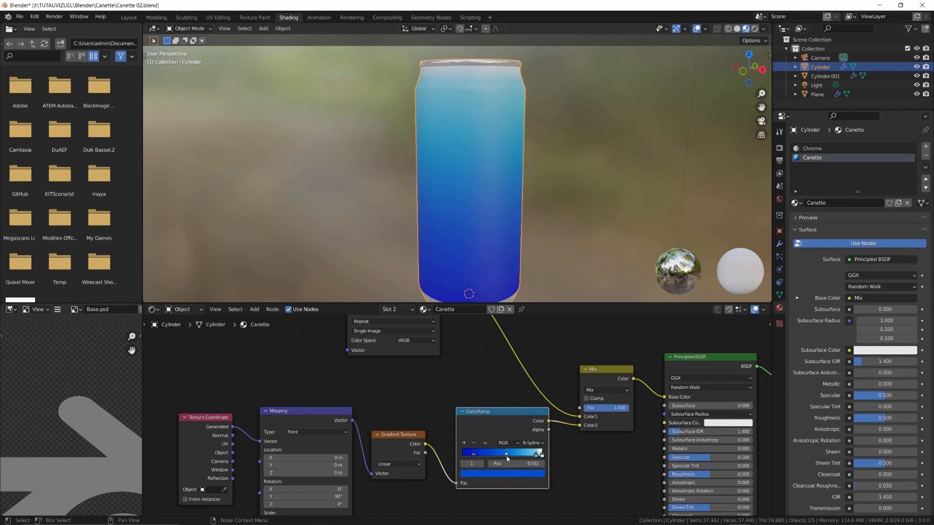
pyautogui.click(474, 455)
# Set the Mix node to Color Dodge and swap its inputs so the ColorRamp feeds Color1 and Base.psd feeds Color2
pyautogui.click(611, 389)
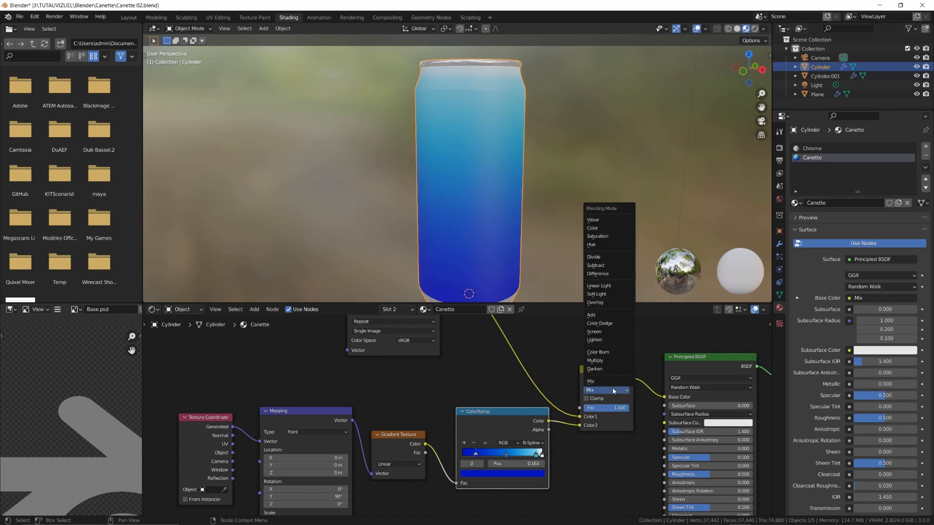
pyautogui.click(615, 324)
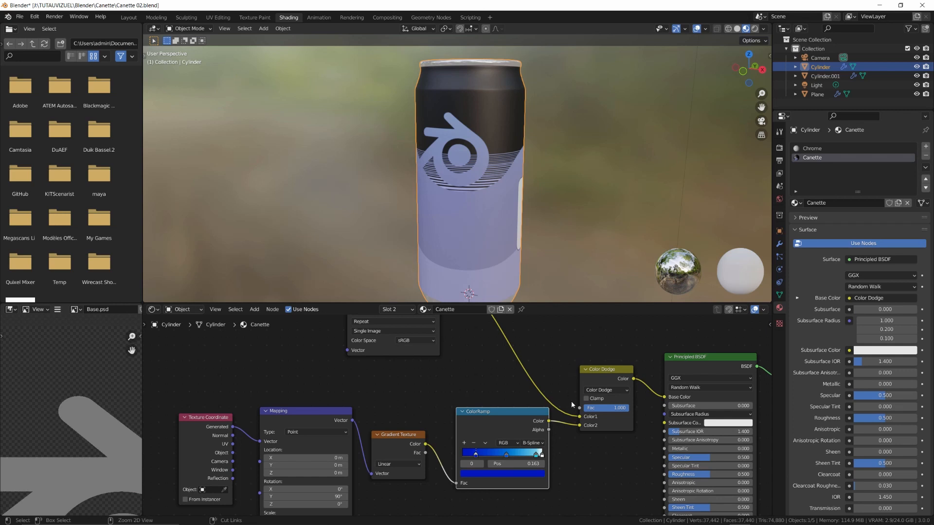
pyautogui.moveTo(579, 418); pyautogui.dragTo(580, 426)
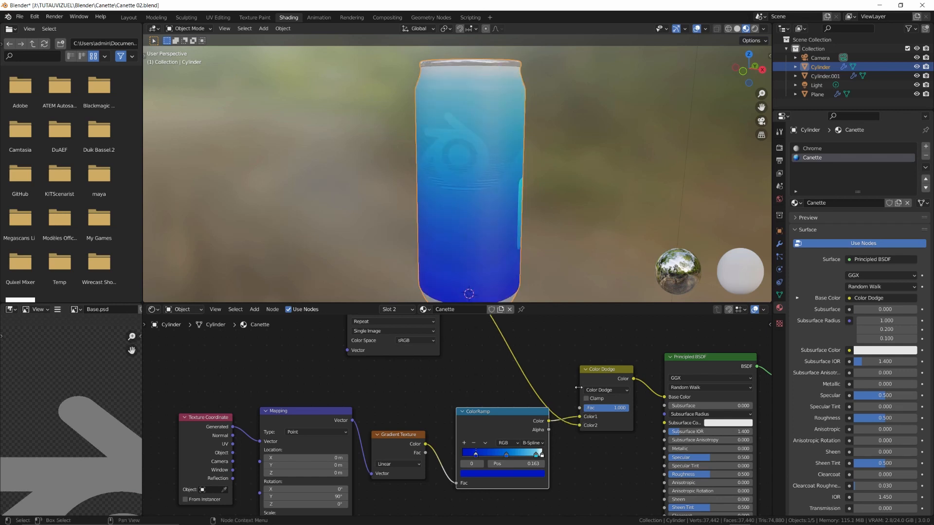
# Move the Base.psd, gradient and Color Dodge nodes together, away from the Principled BSDF node
pyautogui.scroll(-3, 568, 384)
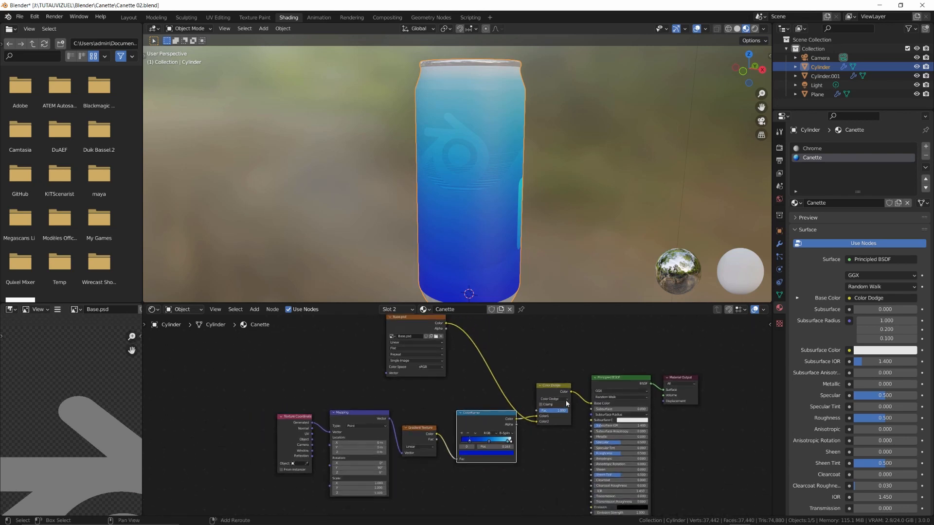
pyautogui.moveTo(565, 401); pyautogui.dragTo(555, 412, button='middle')
pyautogui.moveTo(273, 333)
pyautogui.mouseDown()
pyautogui.moveTo(359, 396)
pyautogui.moveTo(548, 500)
pyautogui.mouseUp()
pyautogui.moveTo(536, 400); pyautogui.dragTo(446, 414)
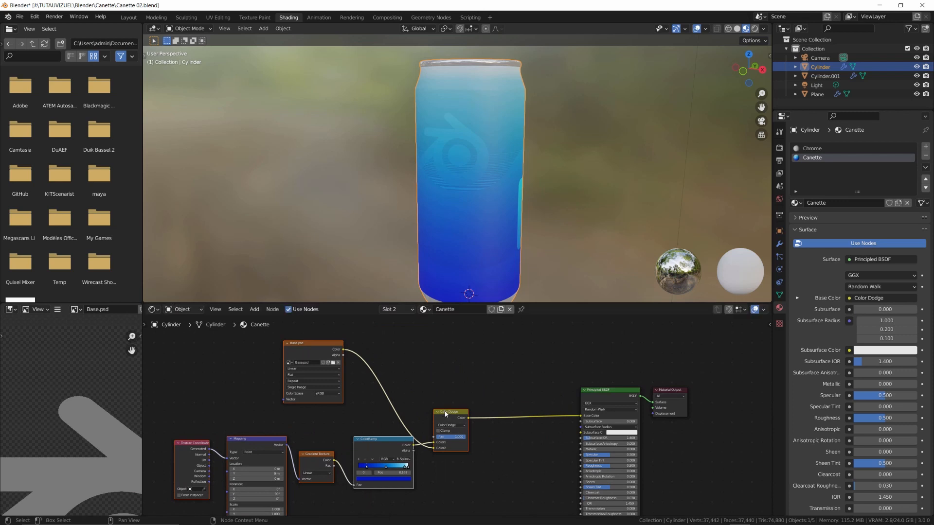
# Group the selected base texture nodes in a frame and label it "Base"
pyautogui.hotkey('ctrl', 'j')
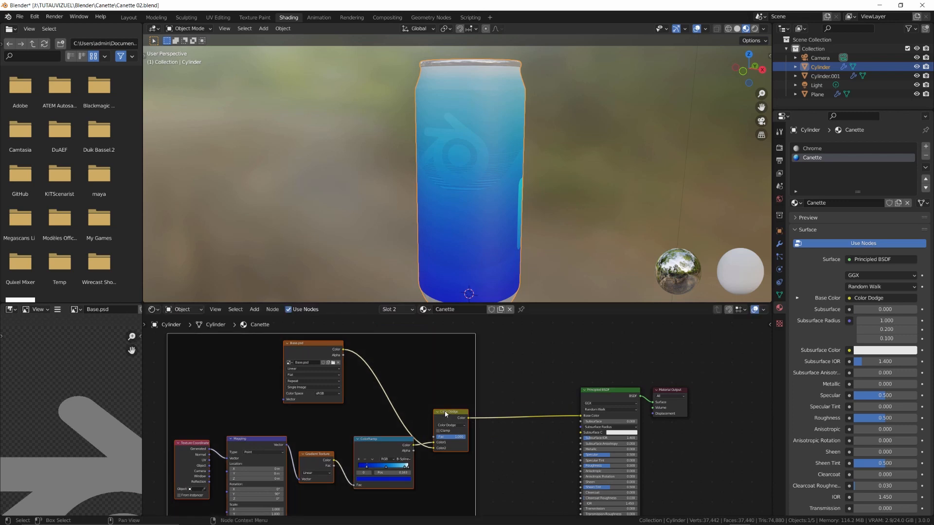
pyautogui.press('n')
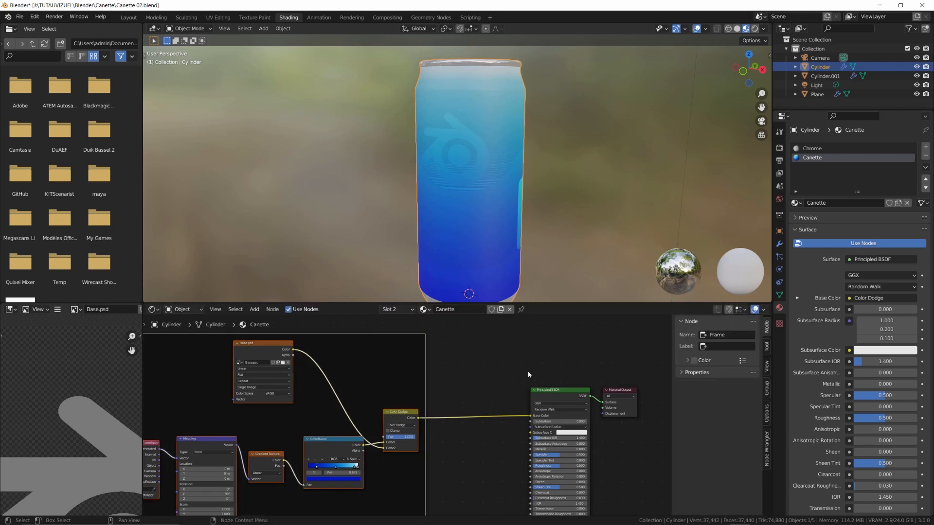
pyautogui.click(716, 346)
pyautogui.write('Base')
pyautogui.press('Return')
# Insert a MixRGB node into the link between the Color Dodge node and the Principled BSDF's Base Color
pyautogui.moveTo(483, 333); pyautogui.dragTo(506, 363, button='middle')
pyautogui.hotkey('shift', 'a')
pyautogui.moveTo(506, 363)
pyautogui.click(550, 402)
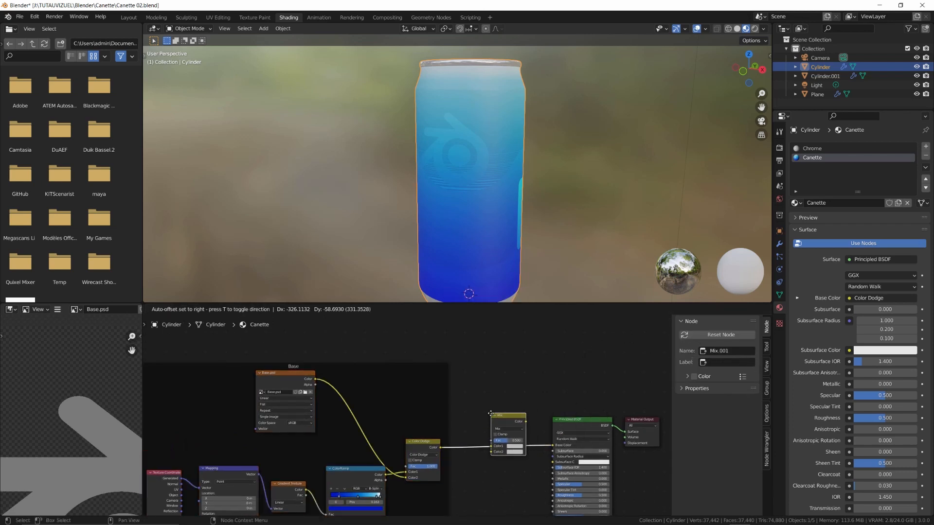
pyautogui.click(516, 414)
# Add an Image Texture node above the Base frame, lower the Base.psd node, and link the new node's Color to the new Mix node's Color2
pyautogui.hotkey('shift', 'a')
pyautogui.moveTo(450, 343)
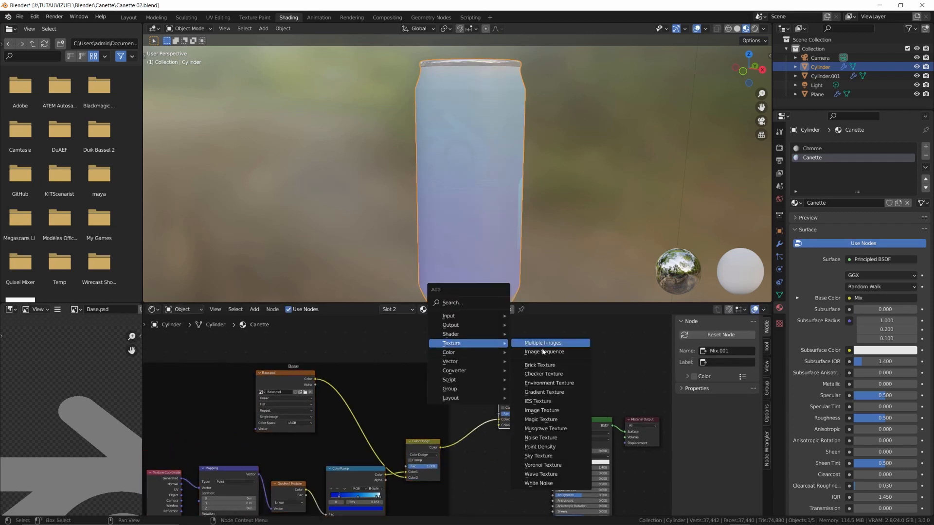
pyautogui.click(540, 393)
pyautogui.click(428, 340)
pyautogui.moveTo(293, 399); pyautogui.dragTo(291, 430)
pyautogui.moveTo(459, 338); pyautogui.dragTo(499, 452)
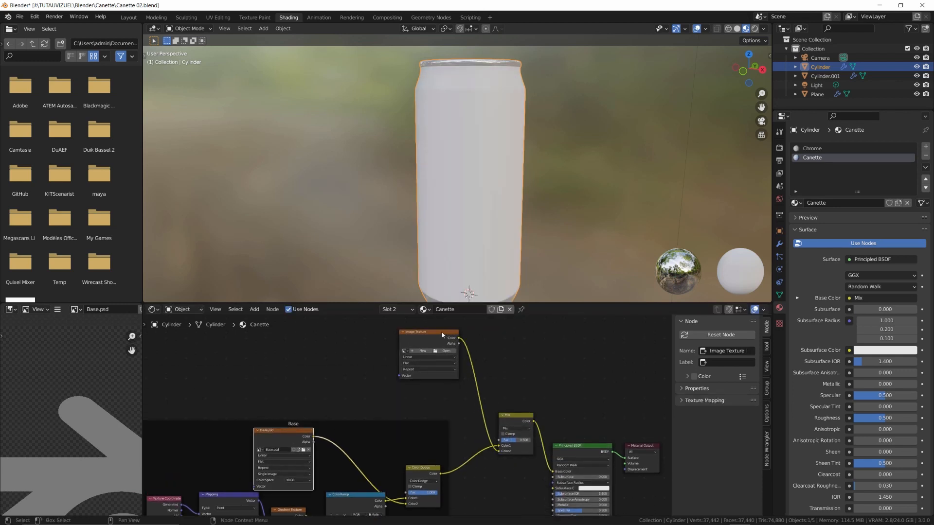
# Load Petit Texte.psd into the new Image Texture node and link its Alpha to the Mix node's Fac
pyautogui.click(445, 351)
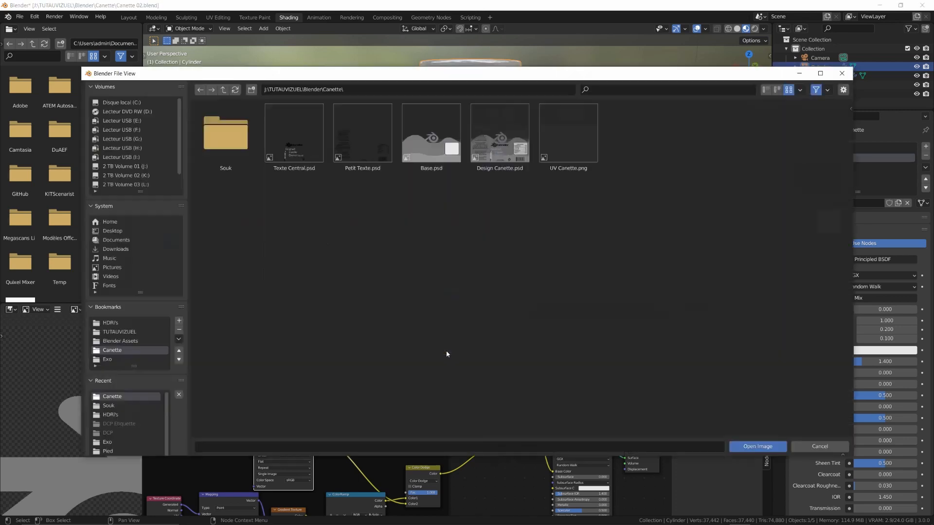
pyautogui.click(363, 138)
pyautogui.click(757, 446)
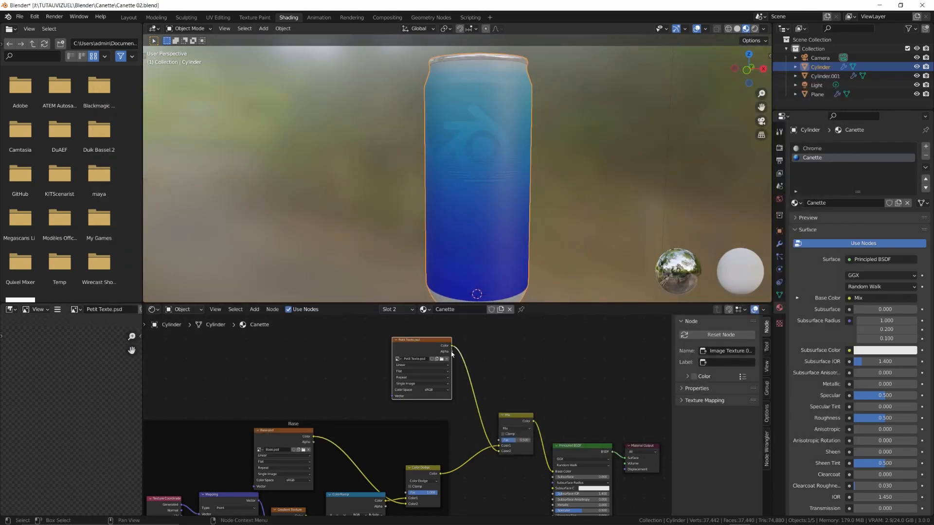
pyautogui.moveTo(452, 352); pyautogui.dragTo(498, 440)
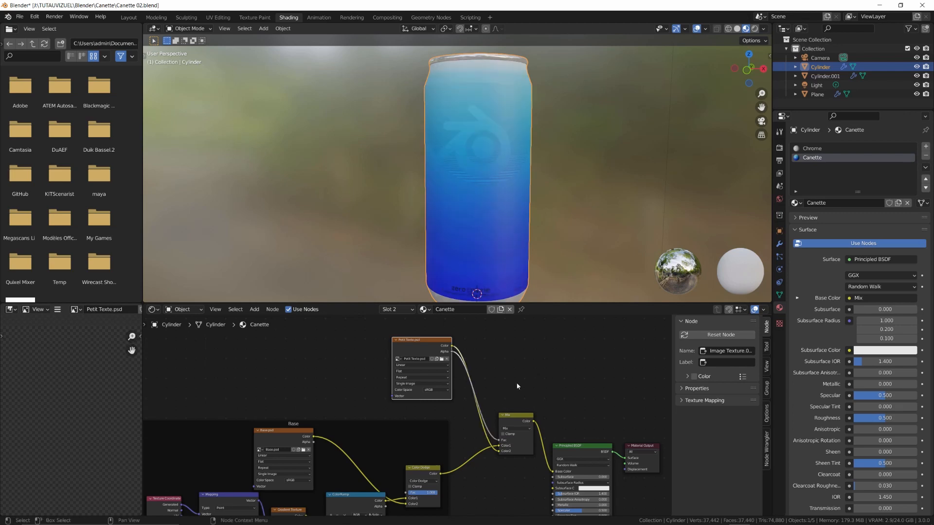
pyautogui.moveTo(518, 254); pyautogui.dragTo(506, 291, button='middle')
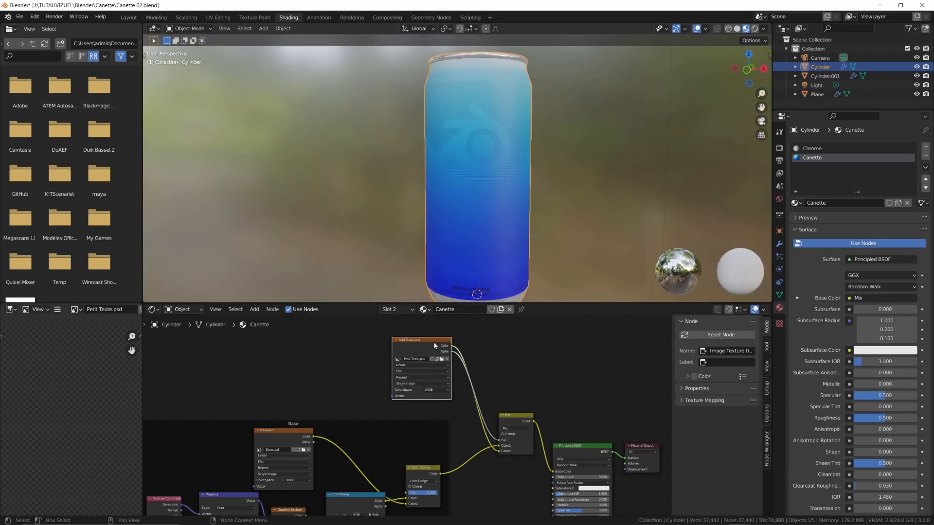
# Move the Petit Texte.psd node and its Mix node together above the Base frame
pyautogui.moveTo(433, 341); pyautogui.dragTo(399, 350)
pyautogui.moveTo(509, 417); pyautogui.dragTo(467, 353)
pyautogui.moveTo(367, 321); pyautogui.dragTo(472, 369)
pyautogui.moveTo(467, 354); pyautogui.dragTo(410, 352)
# Insert another MixRGB node between the Petit Texte Mix node and the Principled BSDF, placing it higher in the graph
pyautogui.hotkey('shift', 'a')
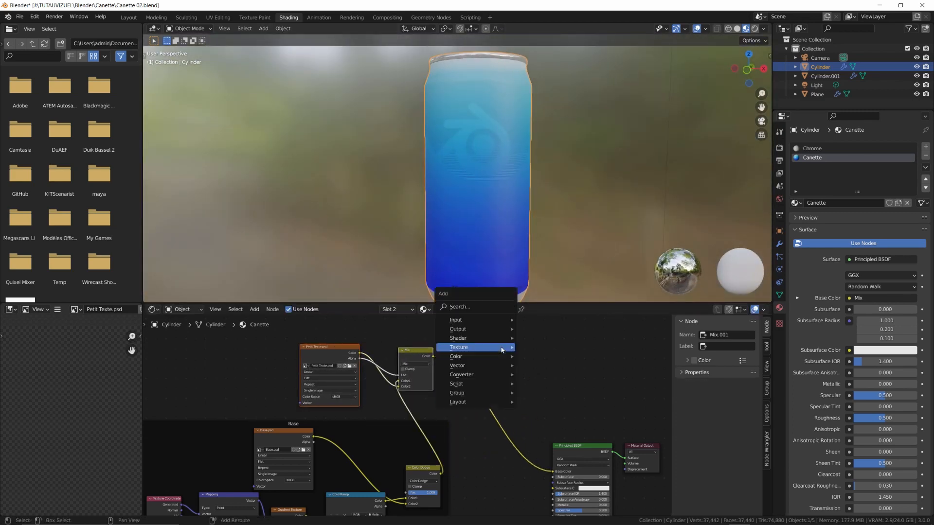
pyautogui.moveTo(507, 357)
pyautogui.click(540, 401)
pyautogui.click(468, 363)
pyautogui.moveTo(468, 363); pyautogui.dragTo(482, 430, button='middle')
pyautogui.moveTo(482, 431); pyautogui.dragTo(472, 363)
# Add an Image Texture node with Texte Central.psd and link its Color and Alpha to the newest Mix node's Color2 and Fac
pyautogui.hotkey('shift', 'a')
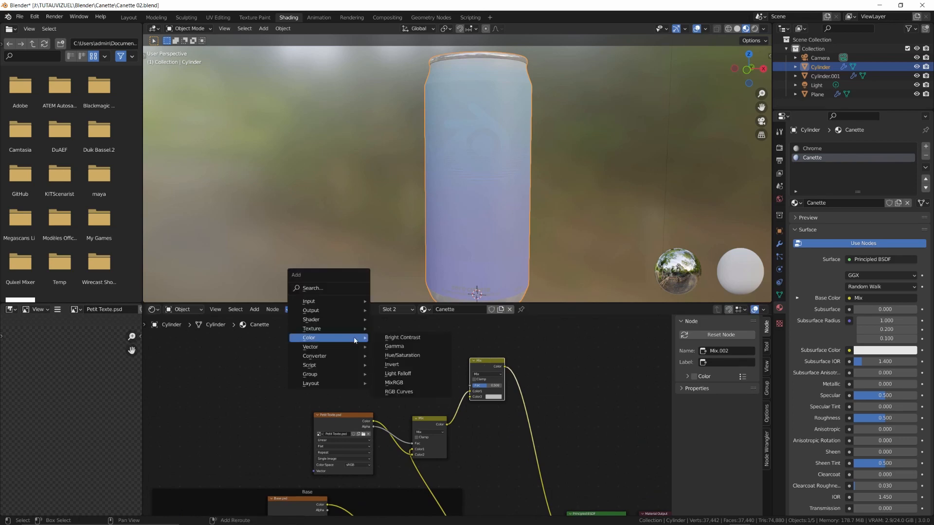
pyautogui.moveTo(359, 330)
pyautogui.click(405, 395)
pyautogui.click(384, 349)
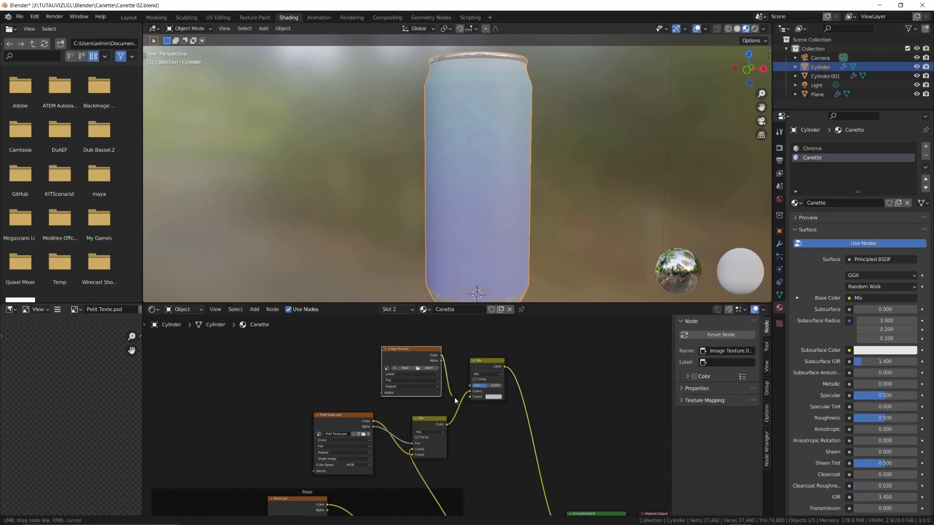
pyautogui.click(430, 367)
pyautogui.click(293, 133)
pyautogui.click(757, 446)
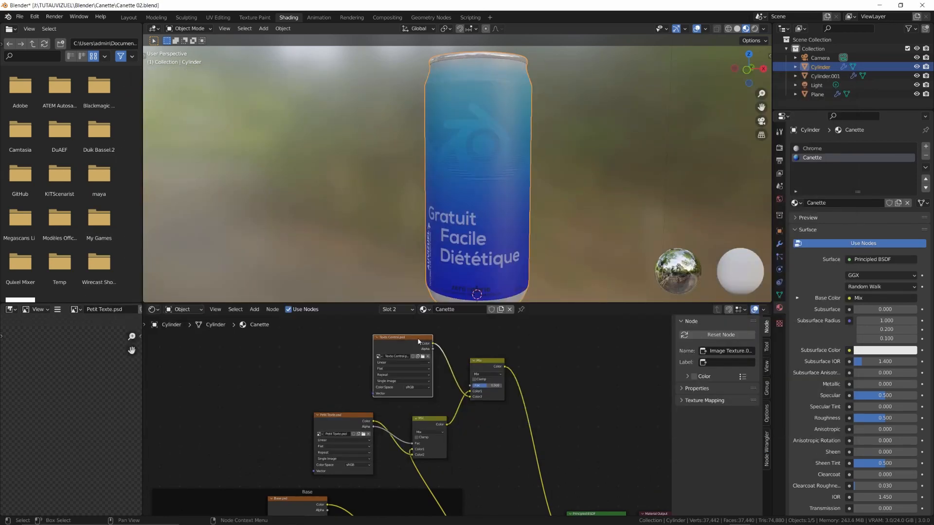
pyautogui.moveTo(511, 250); pyautogui.dragTo(516, 229, button='middle')
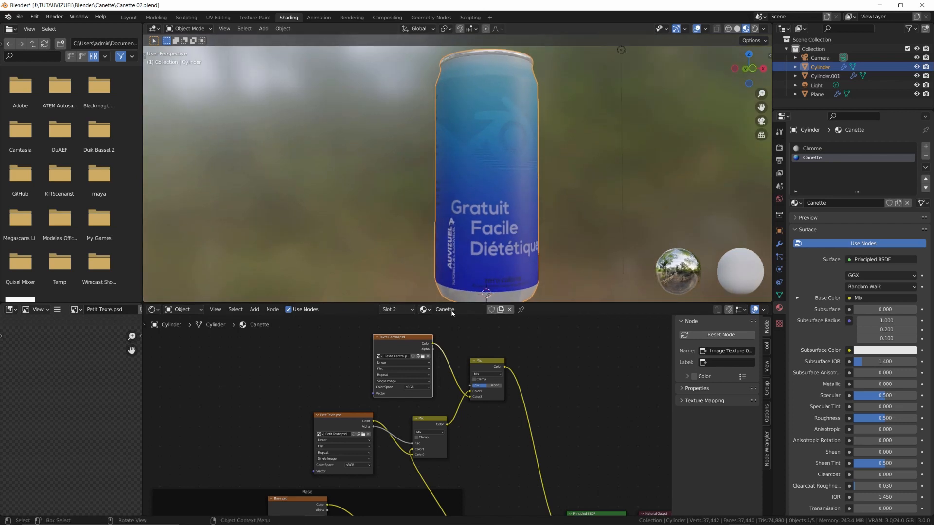
pyautogui.moveTo(428, 349); pyautogui.dragTo(347, 341)
# Insert a ColorRamp node into the link between Texte Central.psd's Color and the Mix node's Color2
pyautogui.hotkey('shift', 'a')
pyautogui.moveTo(391, 369)
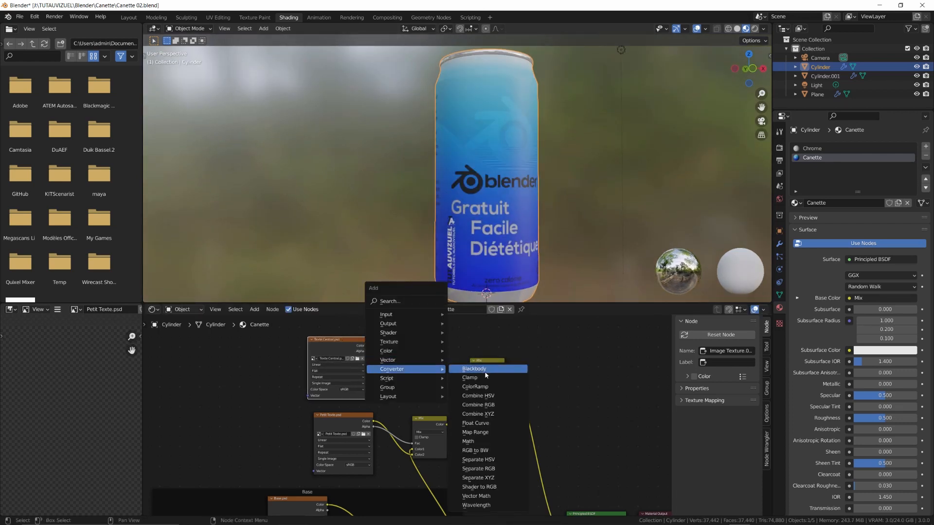
pyautogui.click(486, 387)
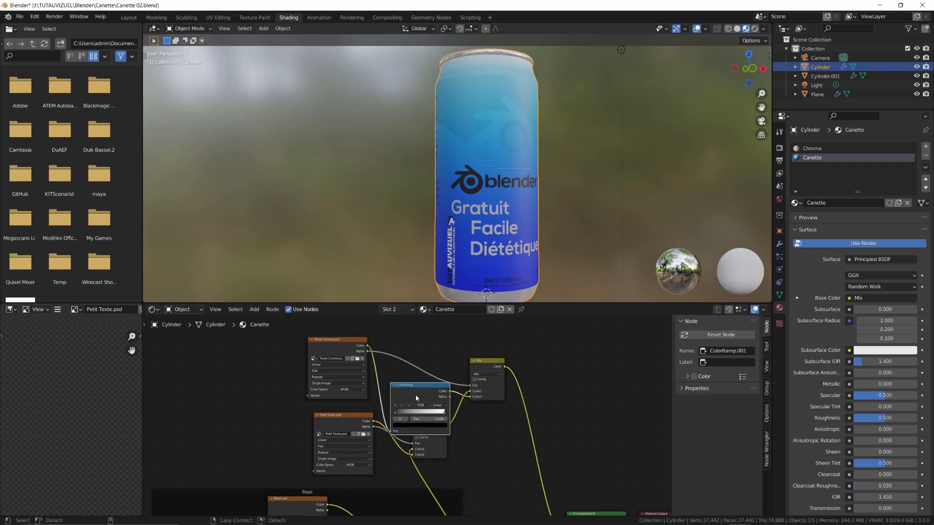
pyautogui.click(430, 359)
# Set the new ColorRamp's first stop to bright red with hue 0.999, saturation 1.000 and value 1.000
pyautogui.keyDown('ctrl'); pyautogui.moveTo(405, 417); pyautogui.dragTo(407, 442, button='middle'); pyautogui.keyUp('ctrl')
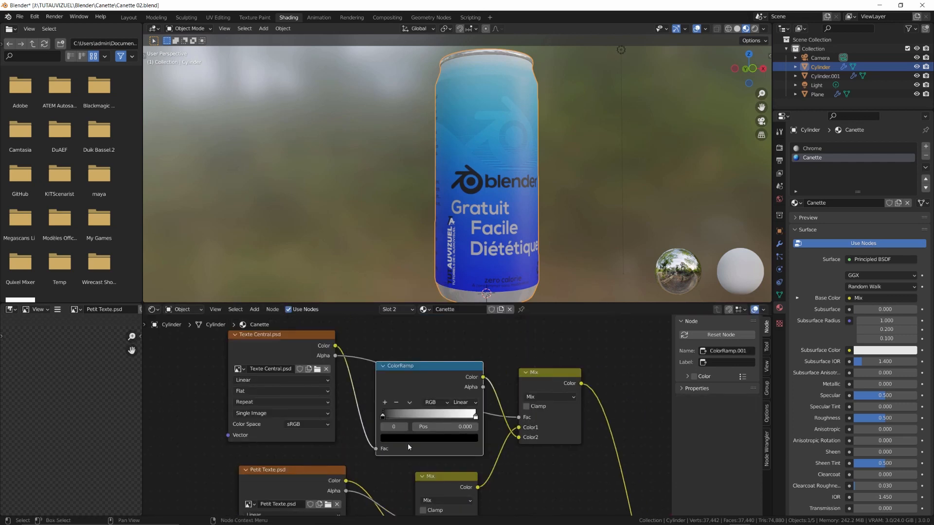
pyautogui.click(408, 441)
pyautogui.moveTo(456, 366); pyautogui.dragTo(458, 310)
pyautogui.moveTo(421, 364); pyautogui.dragTo(420, 376)
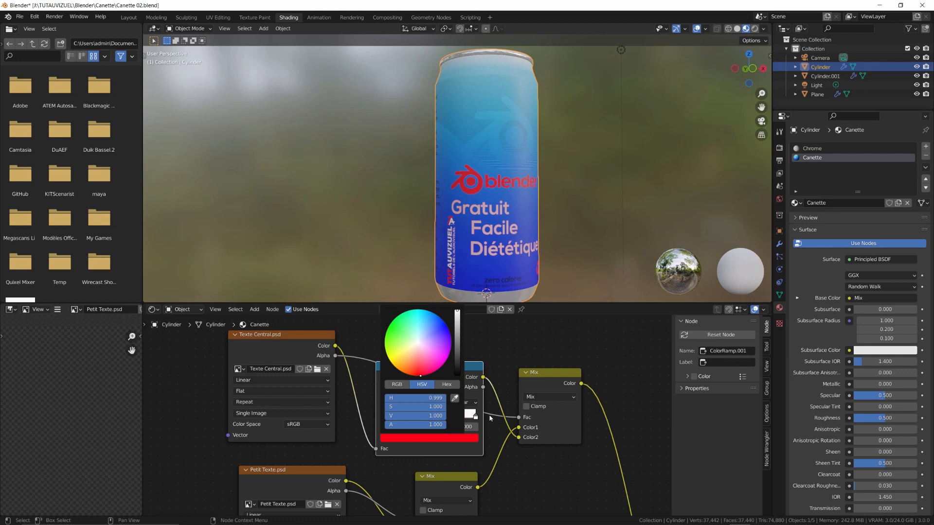
# Set the text ColorRamp's interpolation to Constant and slide its white stop toward the red one
pyautogui.click(469, 402)
pyautogui.click(478, 421)
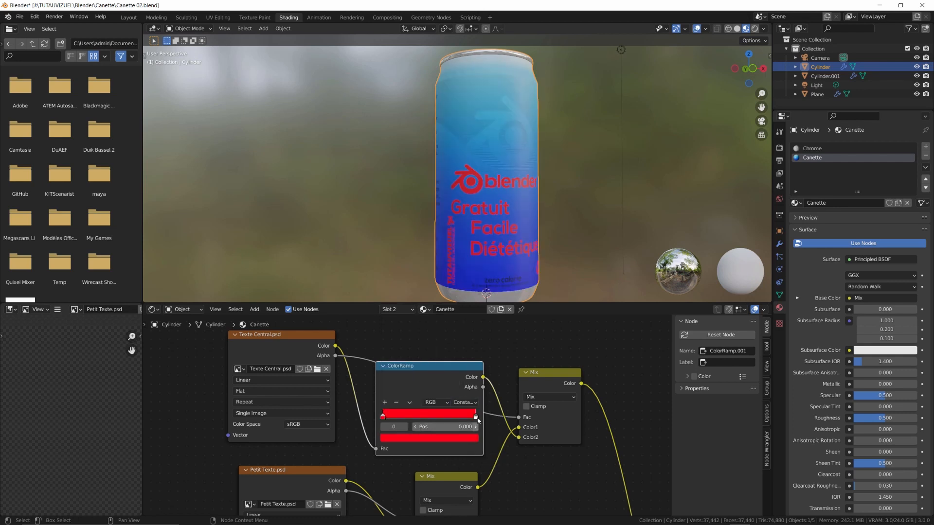
pyautogui.moveTo(477, 418)
pyautogui.mouseDown()
pyautogui.moveTo(411, 429)
pyautogui.moveTo(463, 427)
pyautogui.mouseUp()
pyautogui.click(384, 403)
pyautogui.click(418, 438)
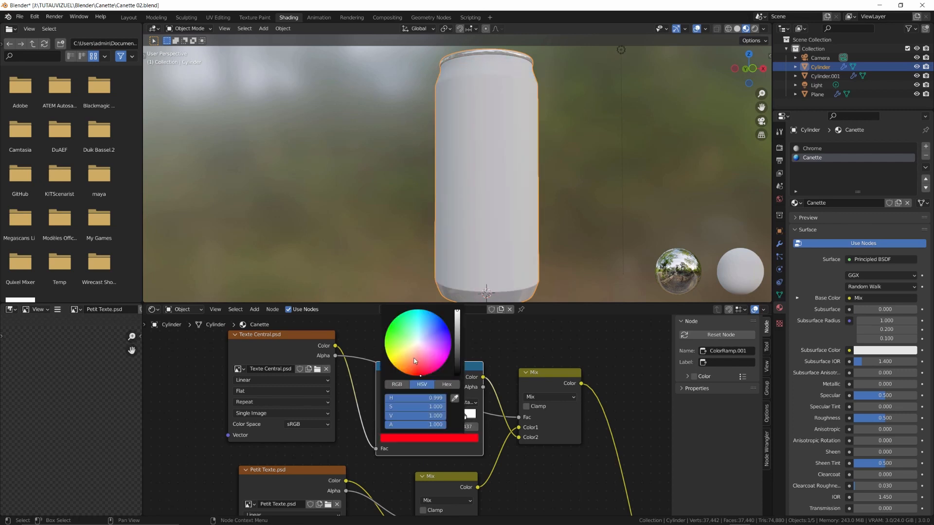
pyautogui.moveTo(408, 356); pyautogui.dragTo(395, 366)
pyautogui.click(396, 402)
# Move the text ColorRamp's white stop to position 0.210
pyautogui.moveTo(465, 417); pyautogui.dragTo(404, 420)
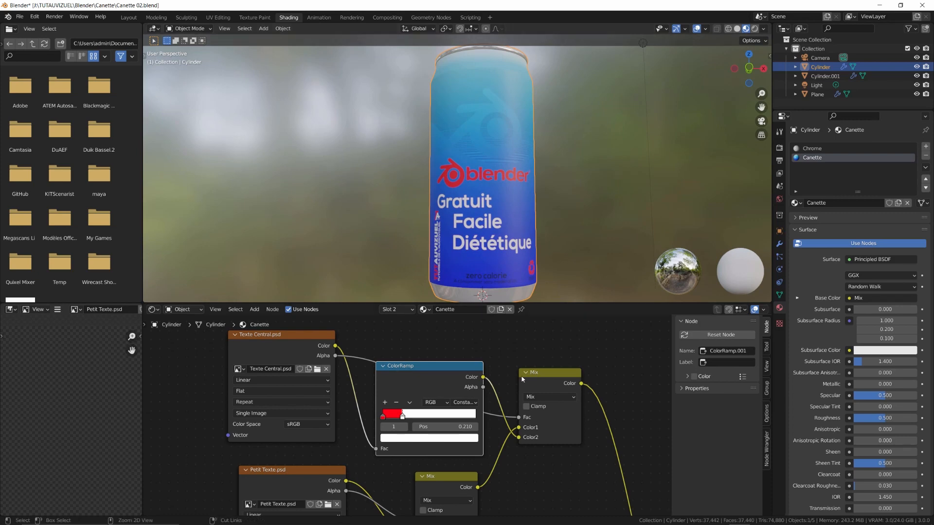
# Space out the Texte Central.psd, Petit Texte.psd and ColorRamp nodes from their Mix nodes
pyautogui.scroll(-4, 529, 408)
pyautogui.moveTo(529, 408); pyautogui.dragTo(540, 395, button='middle')
pyautogui.moveTo(382, 335); pyautogui.dragTo(328, 335)
pyautogui.moveTo(387, 387); pyautogui.dragTo(339, 384)
pyautogui.moveTo(442, 346); pyautogui.dragTo(411, 347)
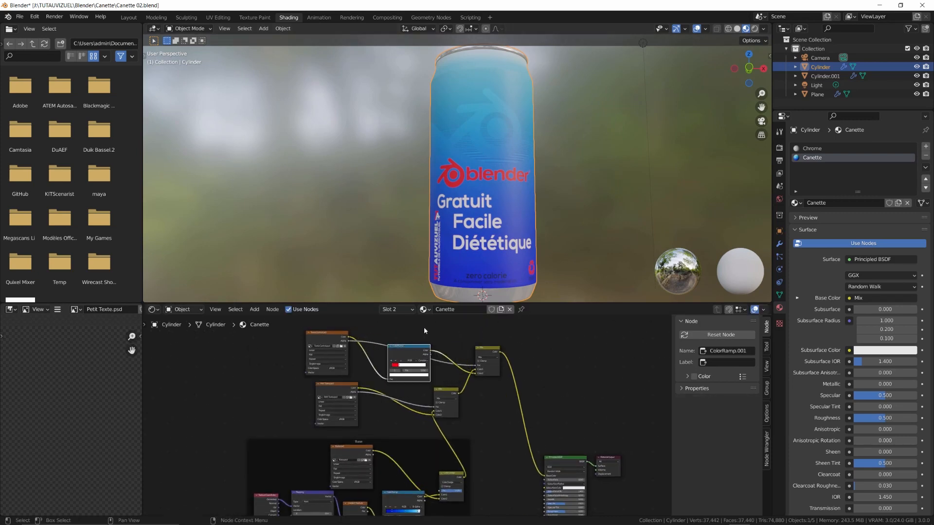
# Group the text texture, ColorRamp and Mix nodes in a frame labelled "Texte"
pyautogui.moveTo(290, 328); pyautogui.dragTo(506, 419)
pyautogui.hotkey('ctrl', 'j')
pyautogui.click(727, 346)
pyautogui.write('Texte')
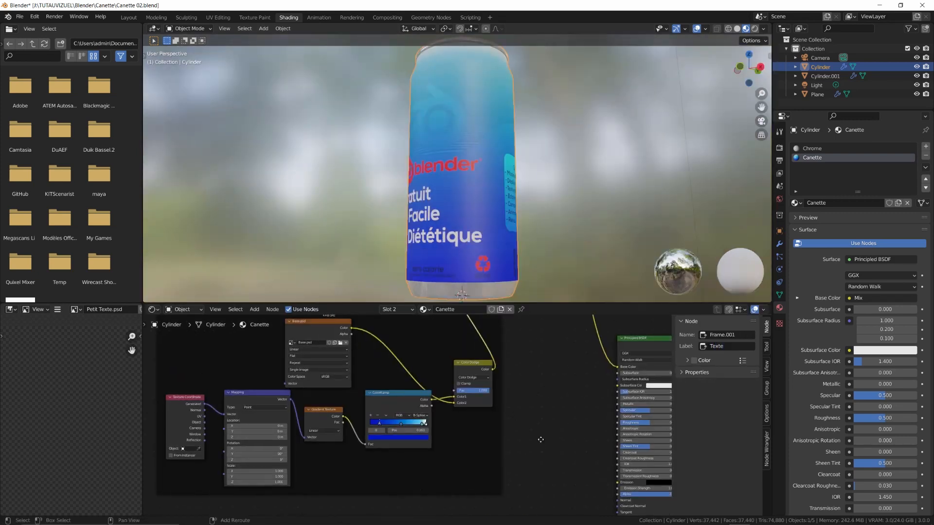
# Add a Bump node beside the Principled BSDF and connect its Normal output to the shader's Normal input
pyautogui.scroll(3, 540, 440)
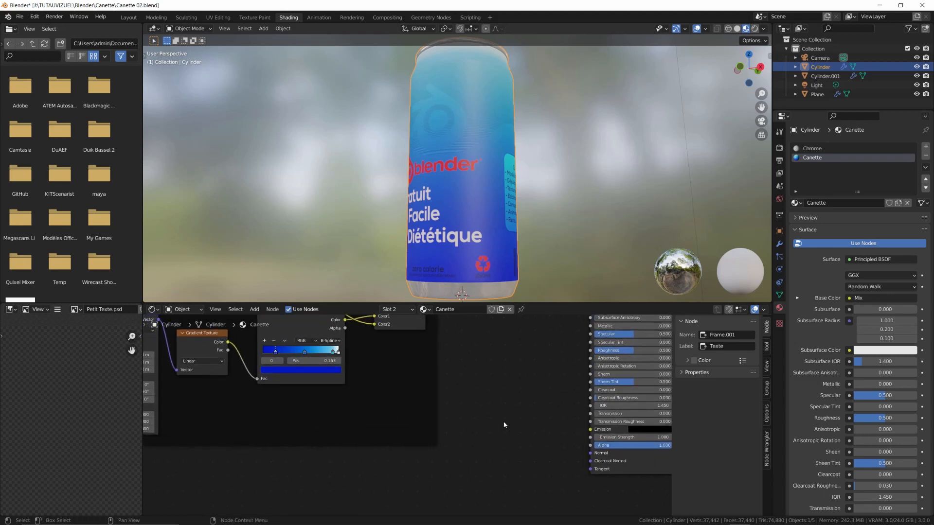
pyautogui.hotkey('shift', 'a')
pyautogui.moveTo(504, 423)
pyautogui.click(550, 413)
pyautogui.click(544, 428)
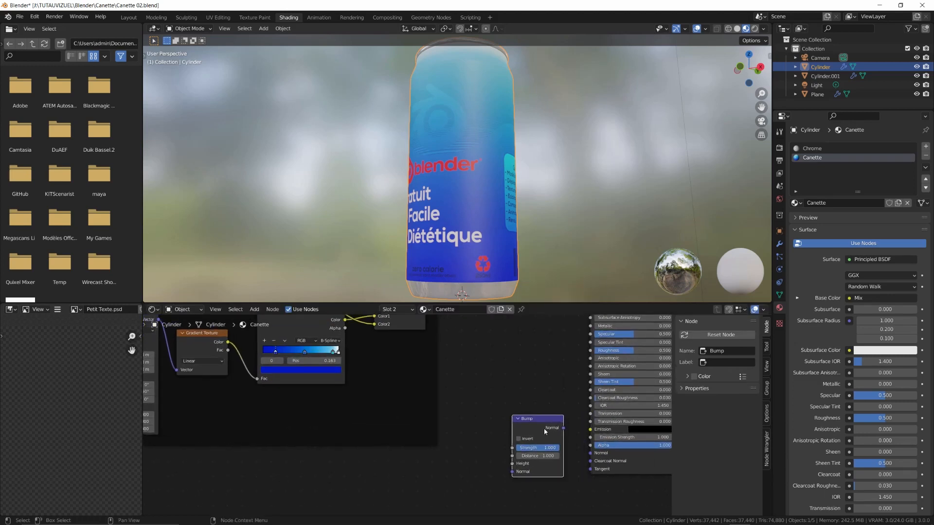
pyautogui.moveTo(564, 429); pyautogui.dragTo(590, 453)
# Connect the Base.psd texture's Alpha output to the Bump node's Height and check the relief on the can
pyautogui.moveTo(462, 375); pyautogui.dragTo(521, 436, button='middle')
pyautogui.moveTo(531, 413); pyautogui.dragTo(520, 426, button='middle')
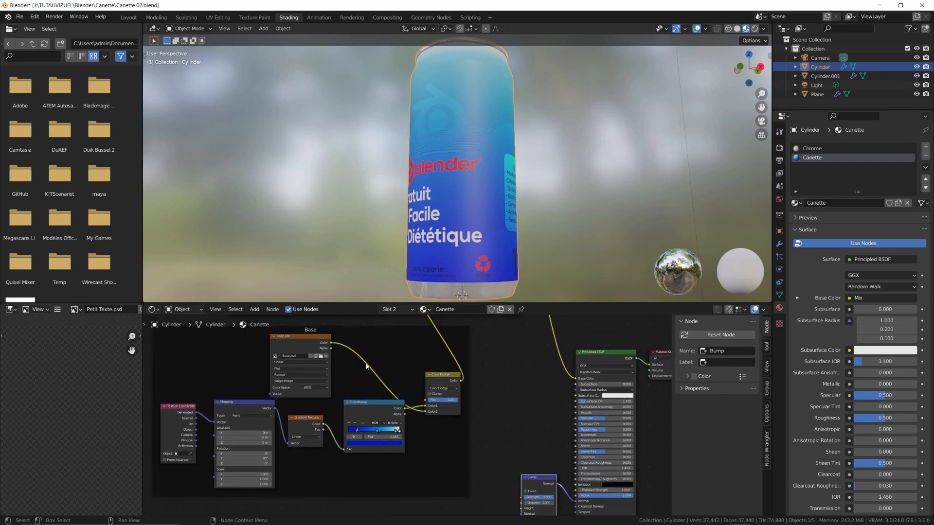
pyautogui.moveTo(331, 348); pyautogui.dragTo(521, 459)
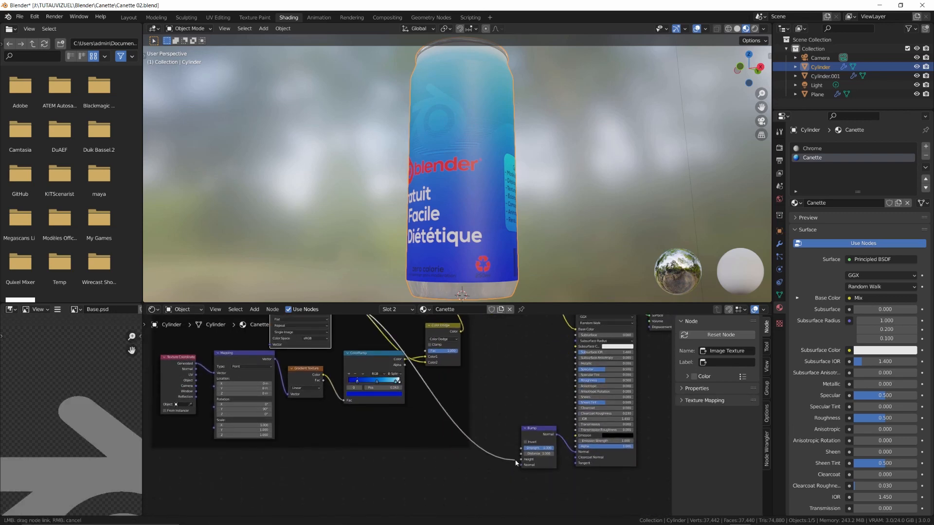
pyautogui.moveTo(509, 202); pyautogui.dragTo(514, 223, button='middle')
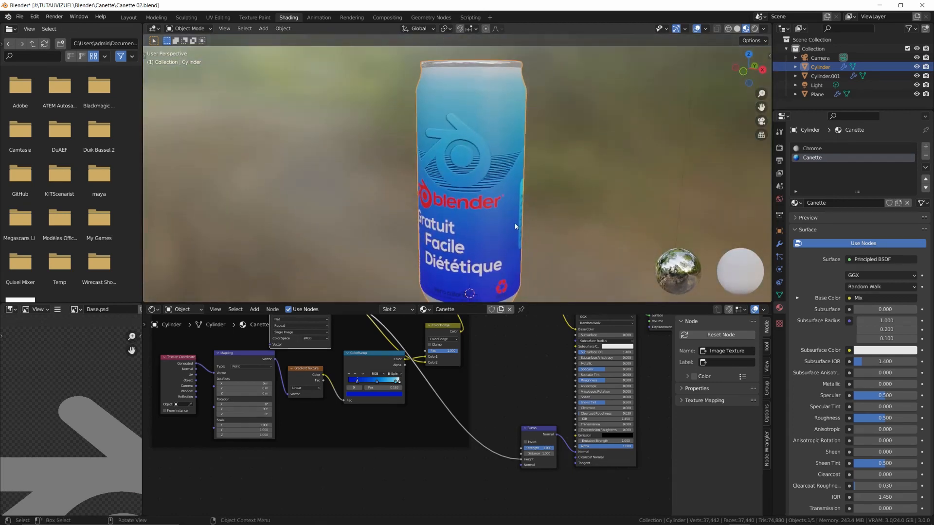
# Insert a MixRGB node on the link between the Base.psd alpha and the Bump node's Height
pyautogui.moveTo(509, 358); pyautogui.dragTo(545, 390, button='middle')
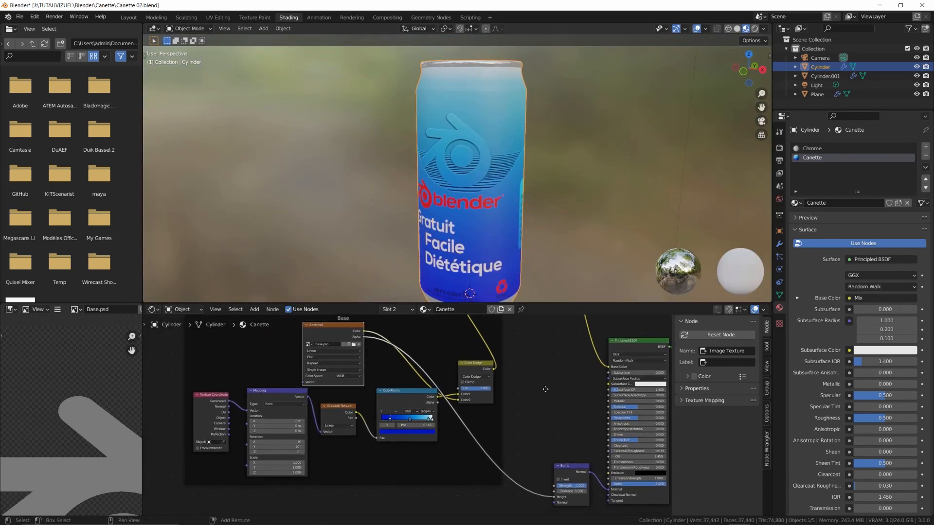
pyautogui.hotkey('shift', 'a')
pyautogui.moveTo(511, 363)
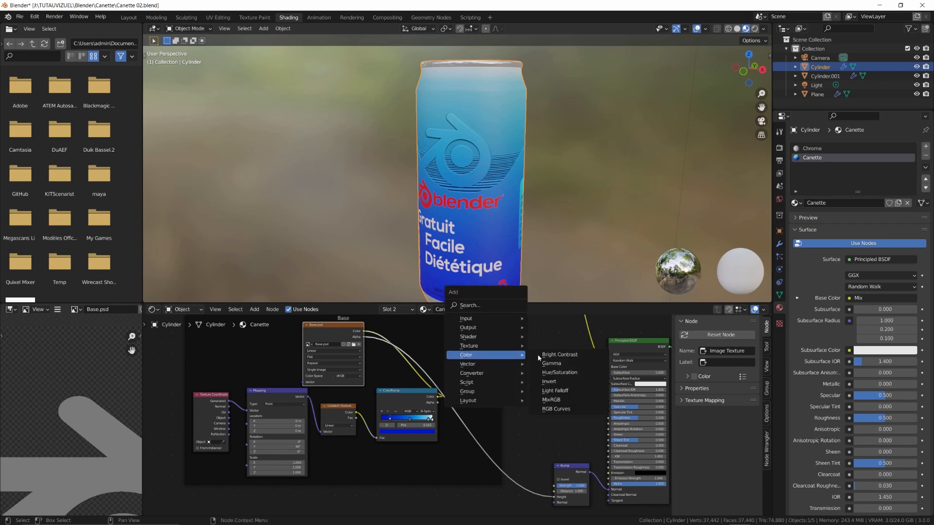
pyautogui.click(540, 395)
pyautogui.click(501, 462)
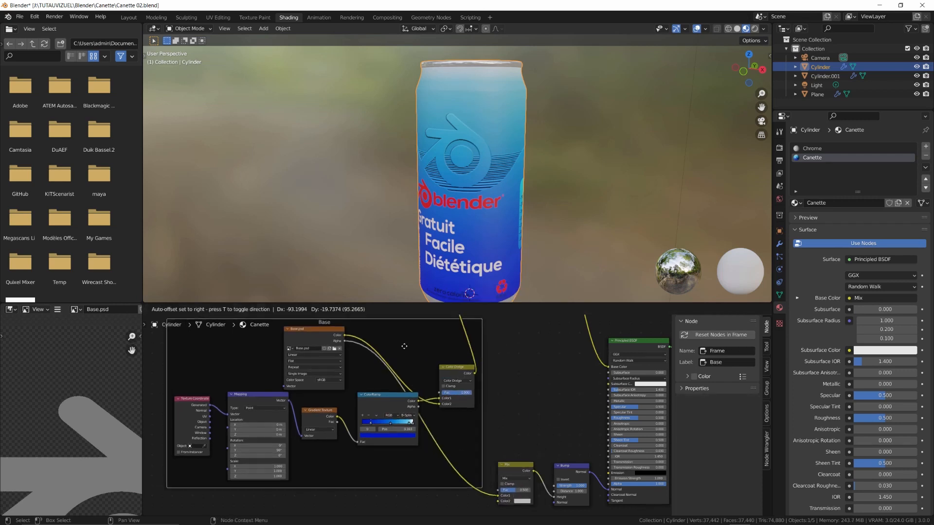
# Link the output from the Texte frame to the second color input of the bump's Mix node
pyautogui.scroll(-6, 518, 384)
pyautogui.moveTo(487, 376); pyautogui.dragTo(509, 440, button='middle')
pyautogui.moveTo(379, 329); pyautogui.dragTo(486, 489)
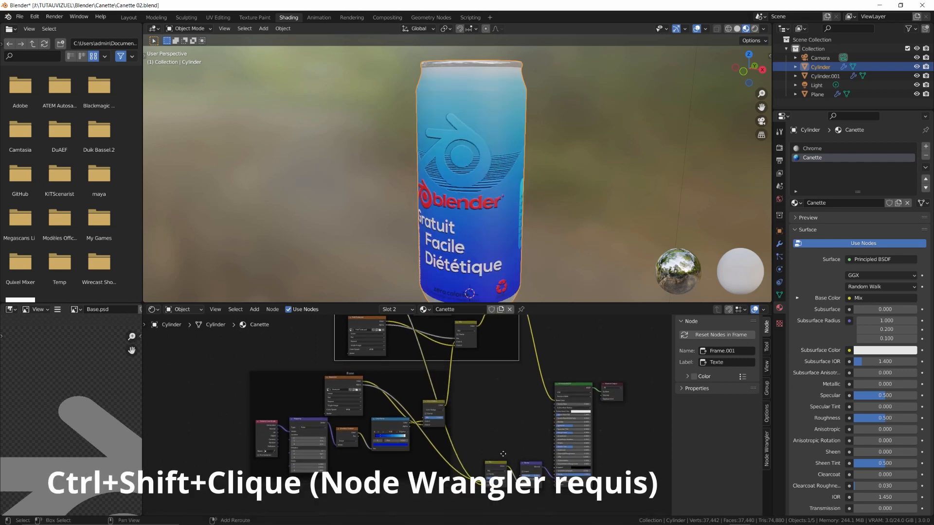
# Preview the bump's Mix node on the can and insert an Invert node on the Texte link feeding it
pyautogui.moveTo(506, 475); pyautogui.dragTo(501, 443, button='middle')
pyautogui.moveTo(504, 382); pyautogui.dragTo(375, 350, button='middle')
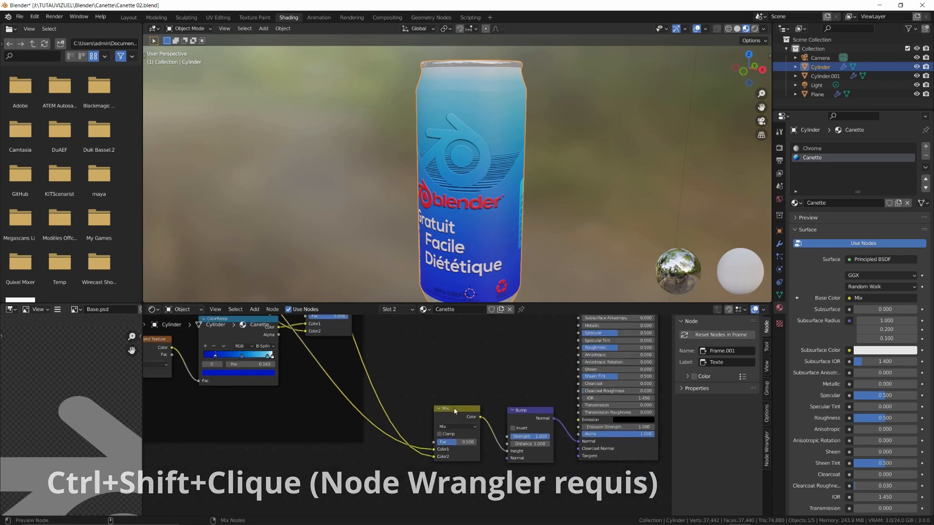
pyautogui.keyDown('ctrl'); pyautogui.keyDown('shift'); pyautogui.click(455, 411); pyautogui.keyUp('shift'); pyautogui.keyUp('ctrl')
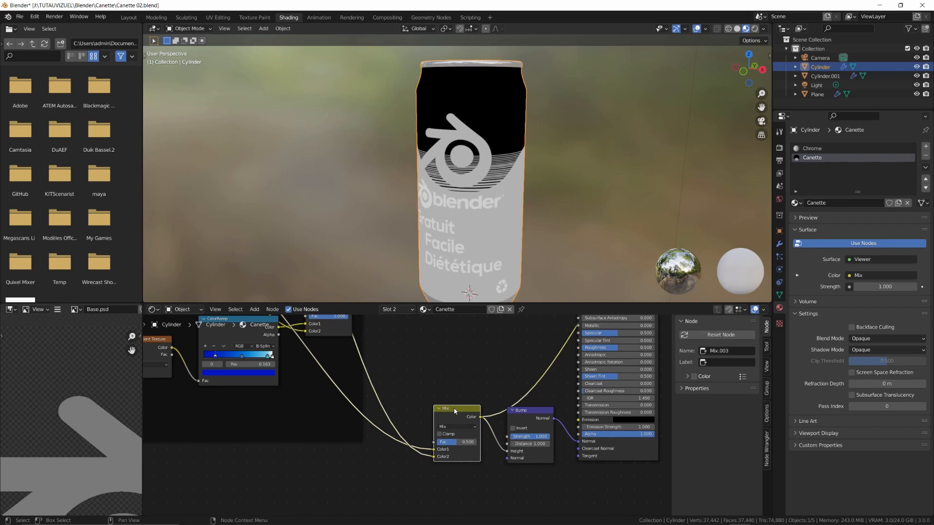
pyautogui.hotkey('shift', 'a')
pyautogui.moveTo(414, 383)
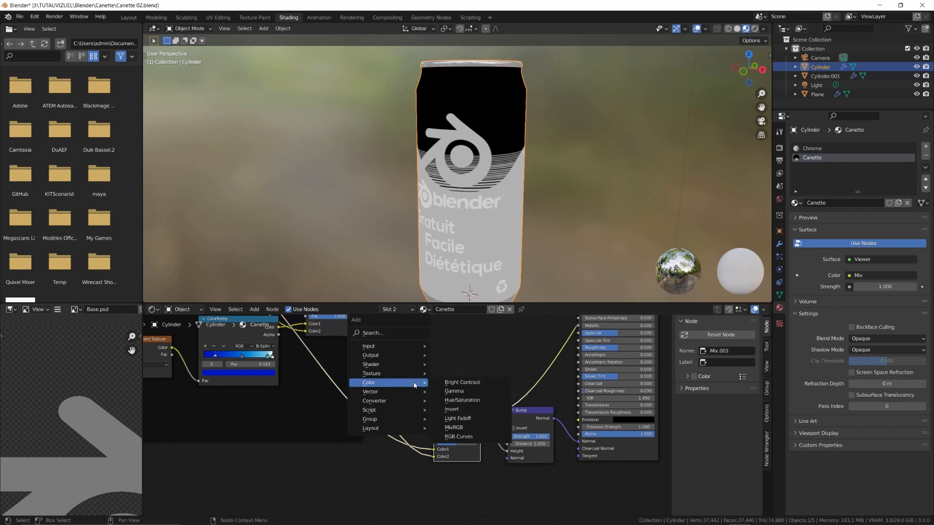
pyautogui.click(452, 409)
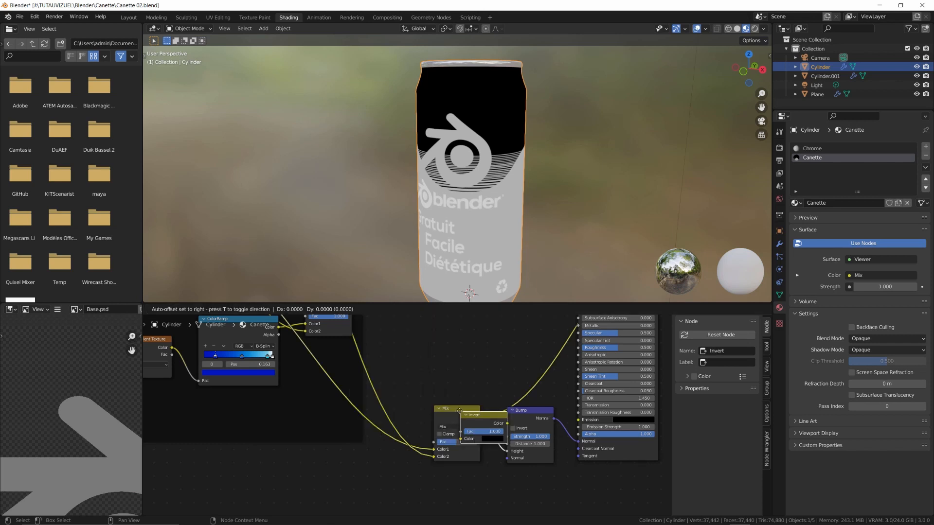
pyautogui.click(370, 396)
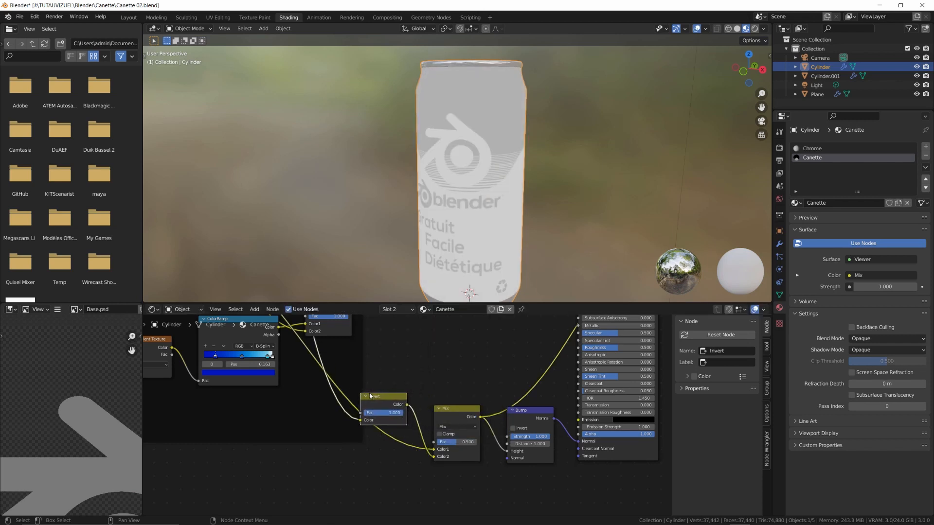
# Output the Principled BSDF to the material again and examine the label's relief up close
pyautogui.moveTo(511, 362); pyautogui.dragTo(430, 436, button='middle')
pyautogui.keyDown('ctrl'); pyautogui.keyDown('shift'); pyautogui.click(537, 323); pyautogui.keyUp('shift'); pyautogui.keyUp('ctrl')
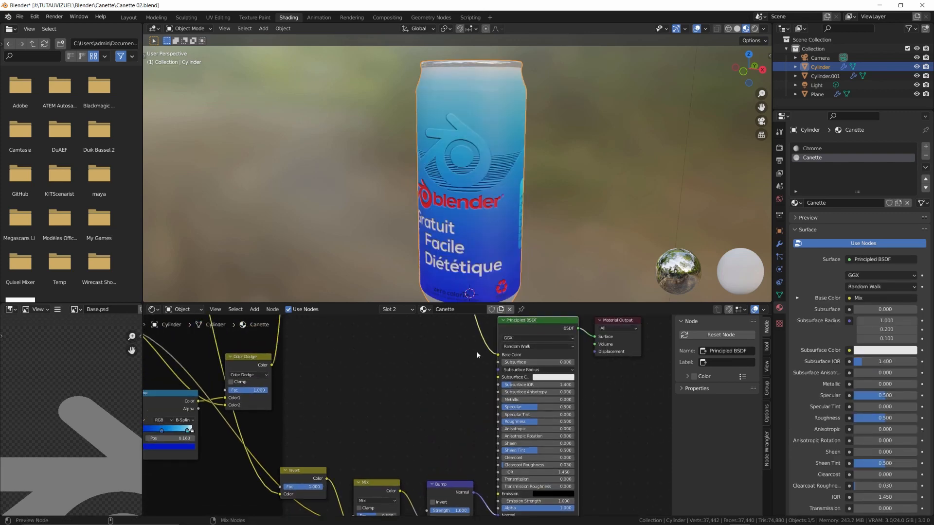
pyautogui.scroll(3, 491, 220)
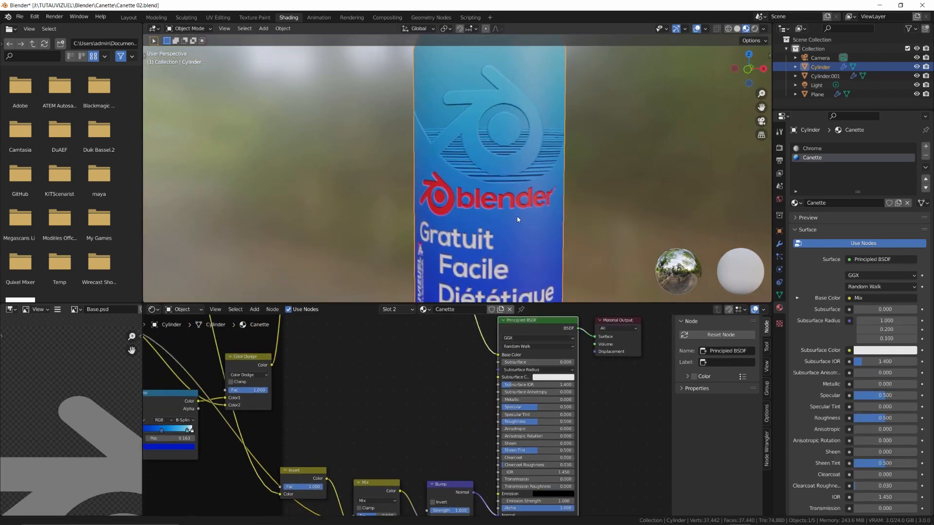
pyautogui.moveTo(518, 219); pyautogui.dragTo(500, 199, button='middle')
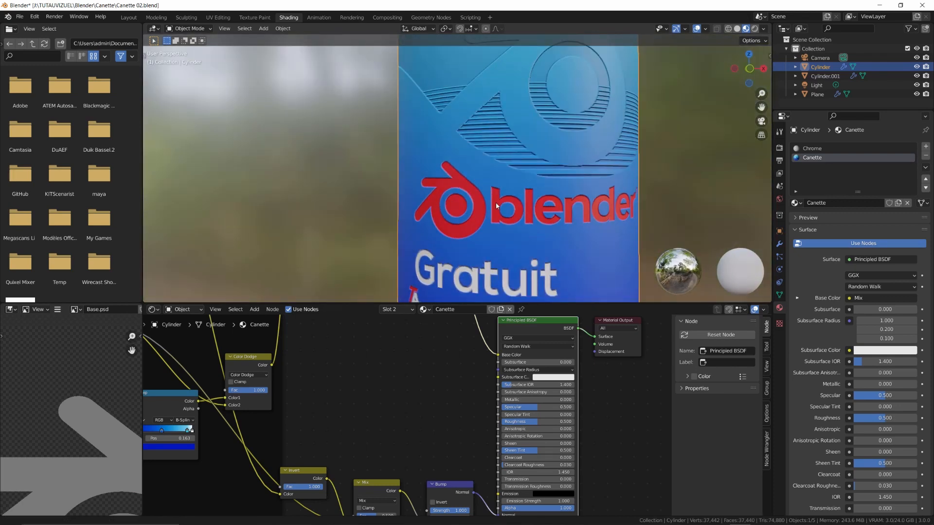
pyautogui.scroll(-5, 496, 206)
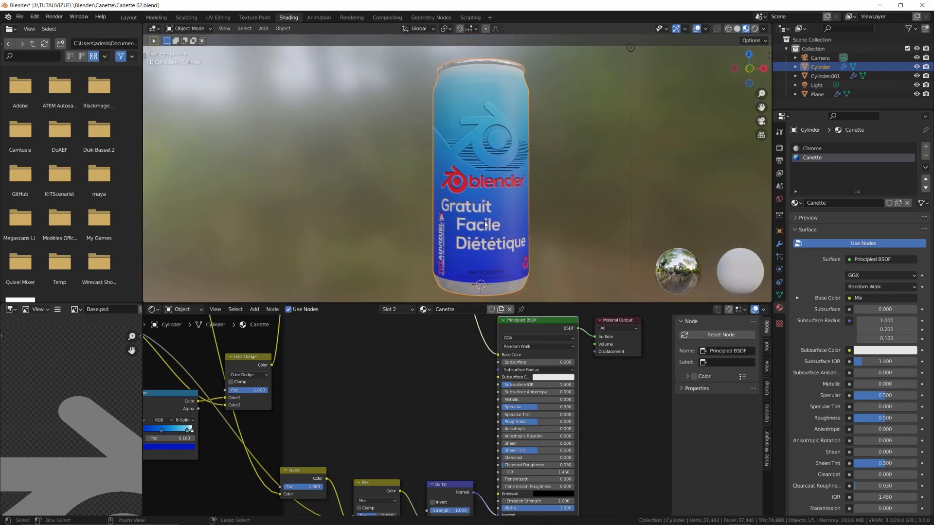
# Duplicate the bump's Invert and Mix nodes together and place the copies above the originals
pyautogui.moveTo(433, 358); pyautogui.dragTo(479, 316, button='middle')
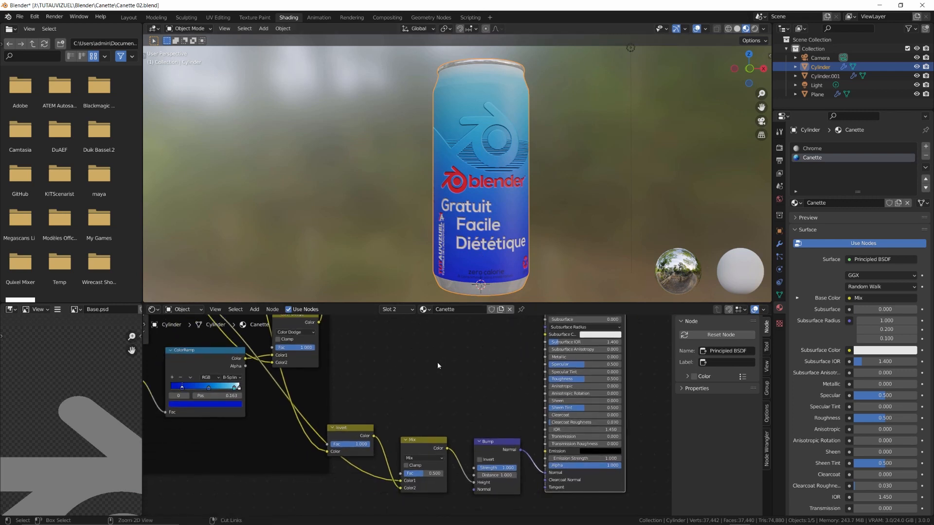
pyautogui.keyDown('ctrl'); pyautogui.moveTo(437, 362); pyautogui.dragTo(444, 369, button='middle'); pyautogui.keyUp('ctrl')
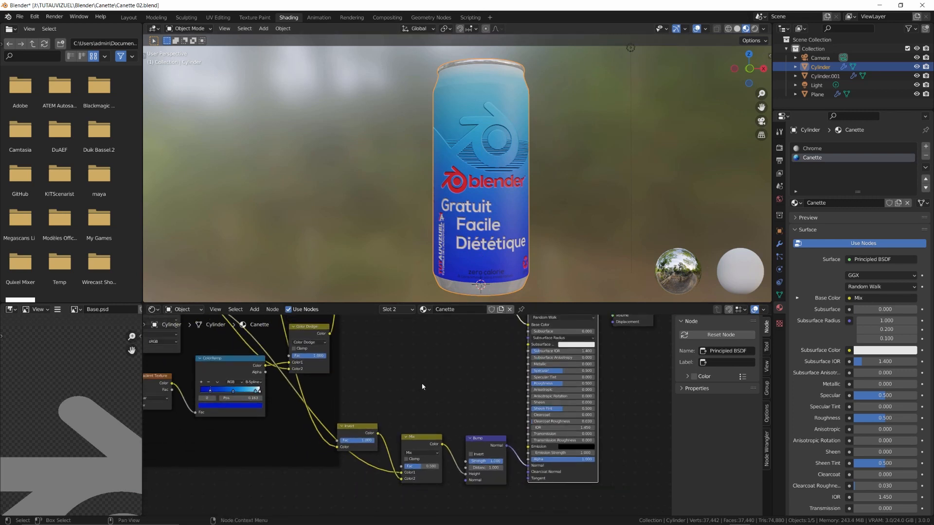
pyautogui.moveTo(361, 425); pyautogui.dragTo(424, 461)
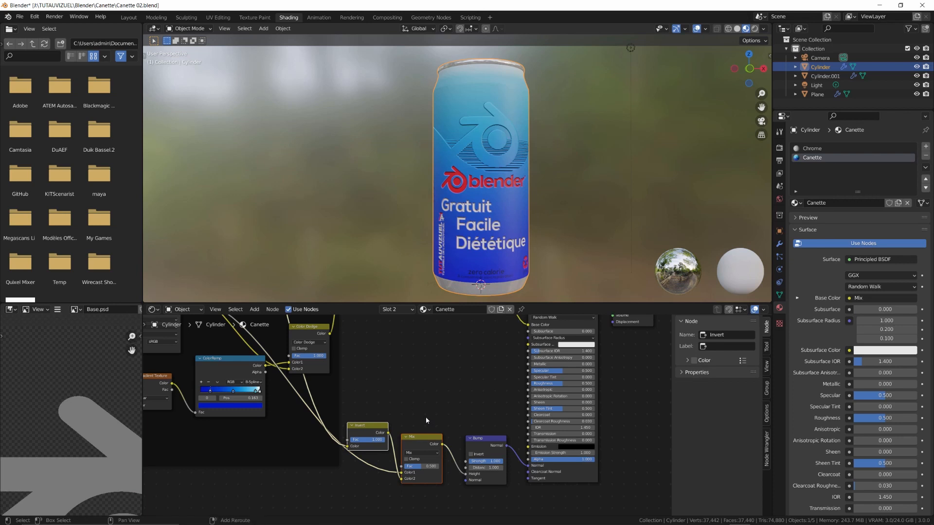
pyautogui.hotkey('shift', 'd')
pyautogui.click(461, 317)
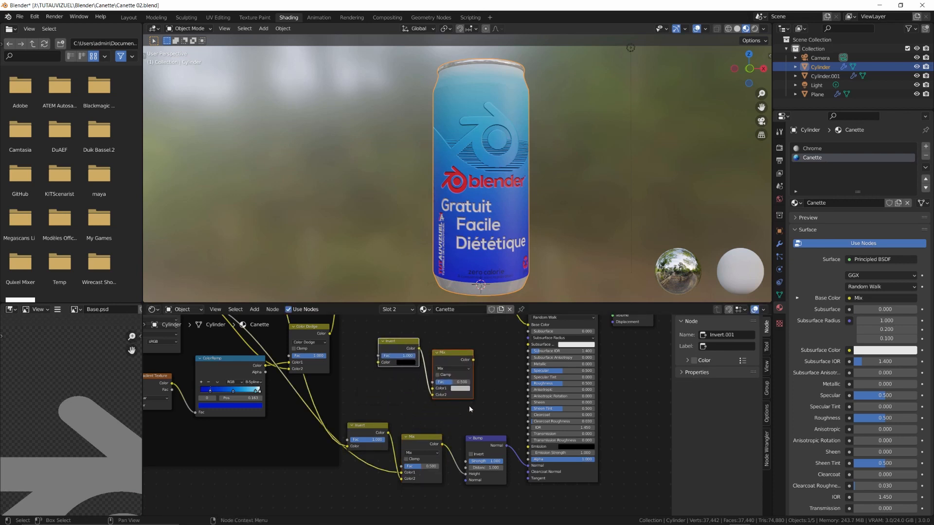
pyautogui.moveTo(489, 391); pyautogui.dragTo(486, 417, button='middle')
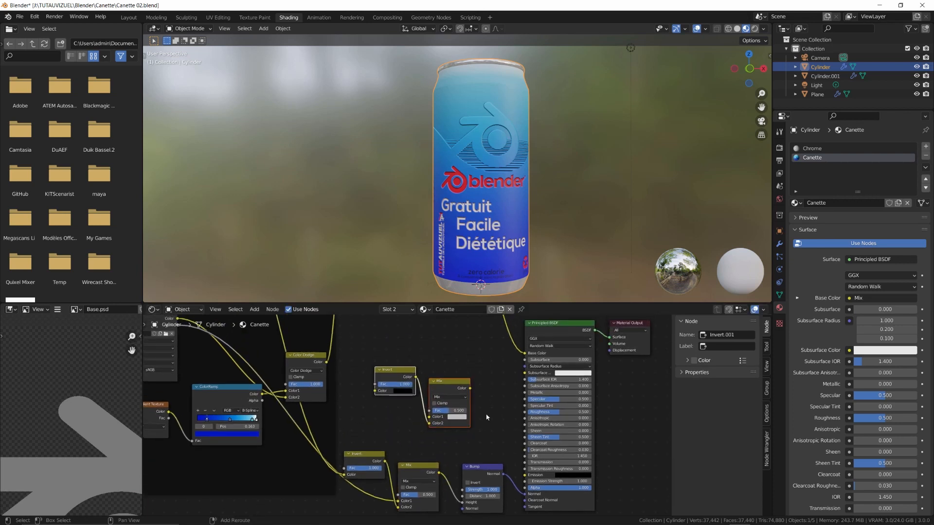
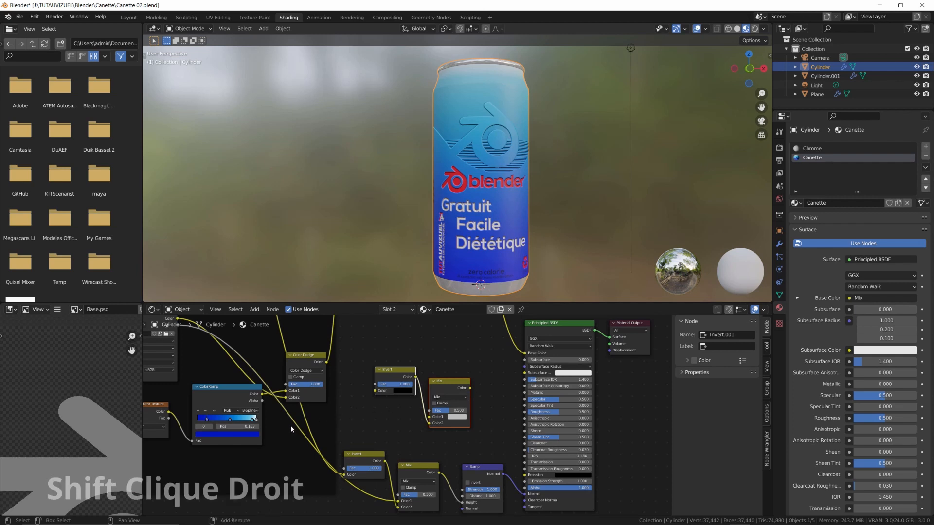
# Add reroutes on the Base and Texte links, feed them to the duplicated Mix and Invert, and connect that Mix to Metallic
pyautogui.keyDown('shift'); pyautogui.moveTo(291, 425); pyautogui.dragTo(311, 410, button='right'); pyautogui.keyUp('shift')
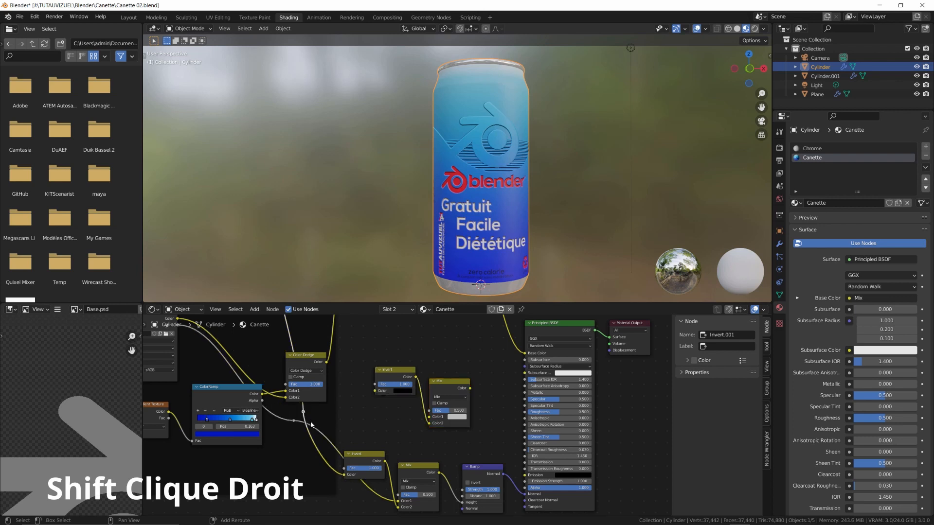
pyautogui.moveTo(294, 421); pyautogui.dragTo(428, 419)
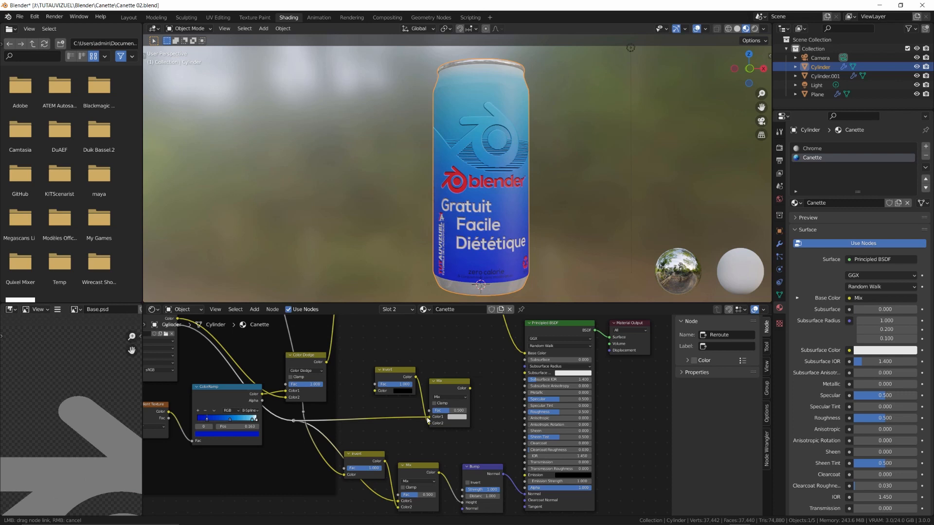
pyautogui.moveTo(428, 419); pyautogui.dragTo(428, 417)
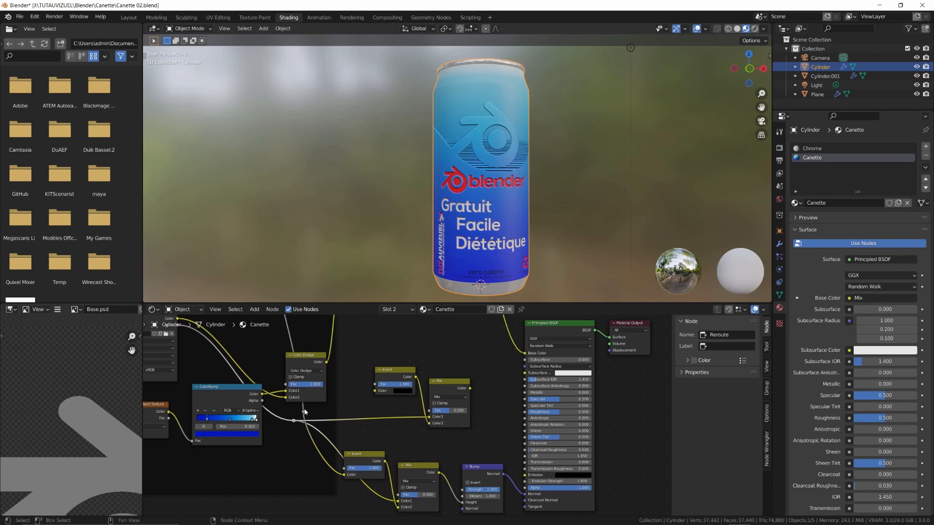
pyautogui.keyDown('shift'); pyautogui.moveTo(305, 411); pyautogui.dragTo(334, 409, button='right'); pyautogui.keyUp('shift')
pyautogui.moveTo(303, 411); pyautogui.dragTo(374, 391)
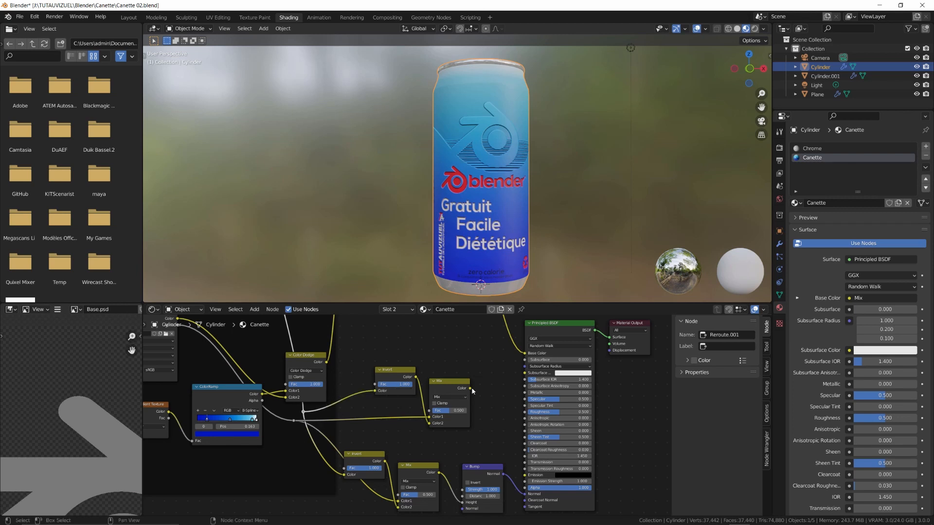
pyautogui.moveTo(470, 389); pyautogui.dragTo(525, 392)
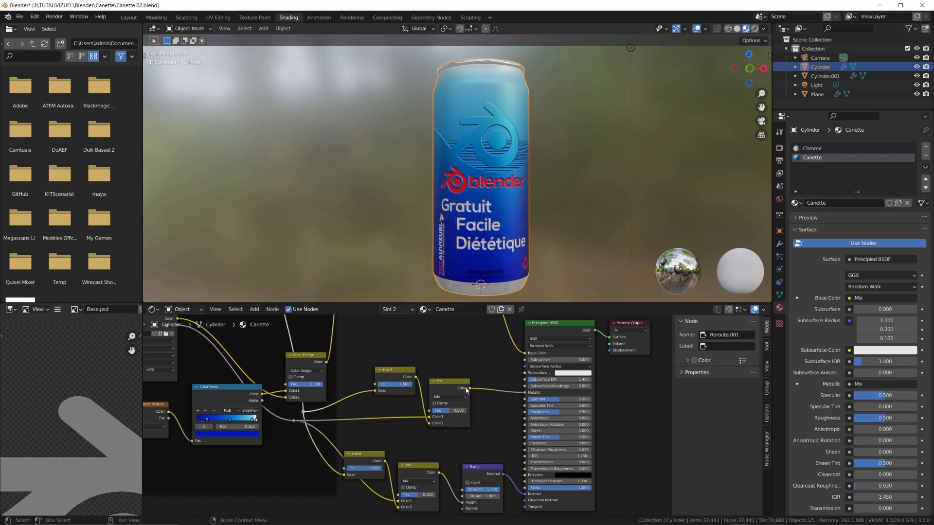
# Set the metallic Mix node to Multiply with factor 1.000 and its Invert factor to about 0.8, checking the mask preview
pyautogui.keyDown('ctrl'); pyautogui.keyDown('shift'); pyautogui.click(452, 384); pyautogui.keyUp('shift'); pyautogui.keyUp('ctrl')
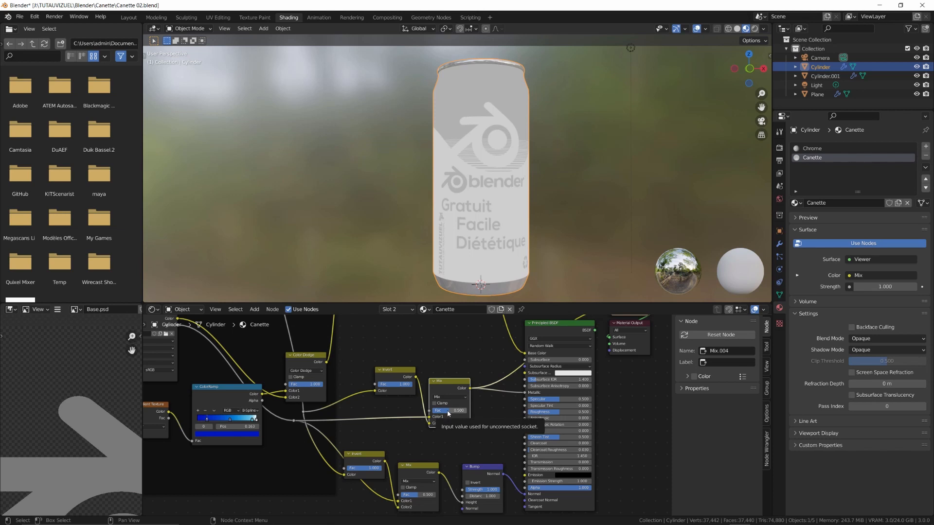
pyautogui.moveTo(447, 412); pyautogui.dragTo(468, 412)
pyautogui.moveTo(407, 385); pyautogui.dragTo(402, 384)
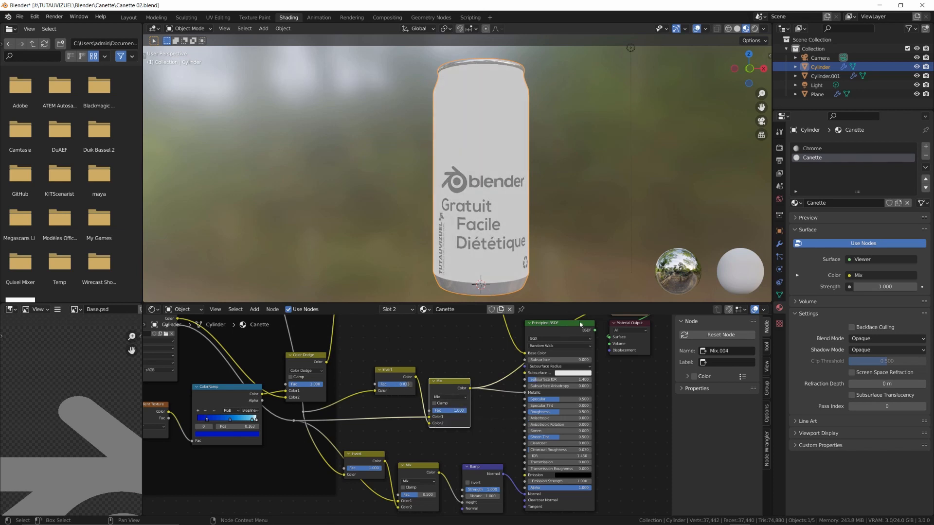
pyautogui.keyDown('ctrl'); pyautogui.keyDown('shift'); pyautogui.click(580, 323); pyautogui.keyUp('shift'); pyautogui.keyUp('ctrl')
pyautogui.click(450, 397)
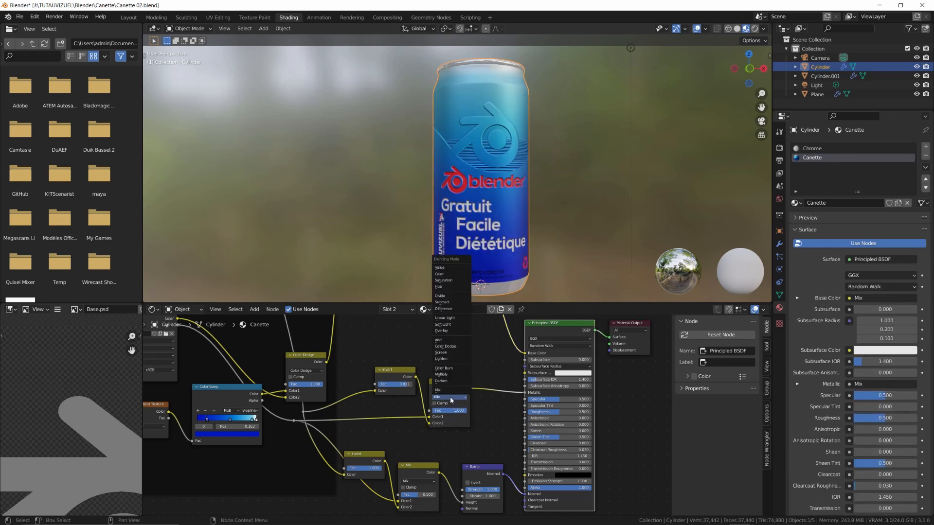
pyautogui.click(456, 378)
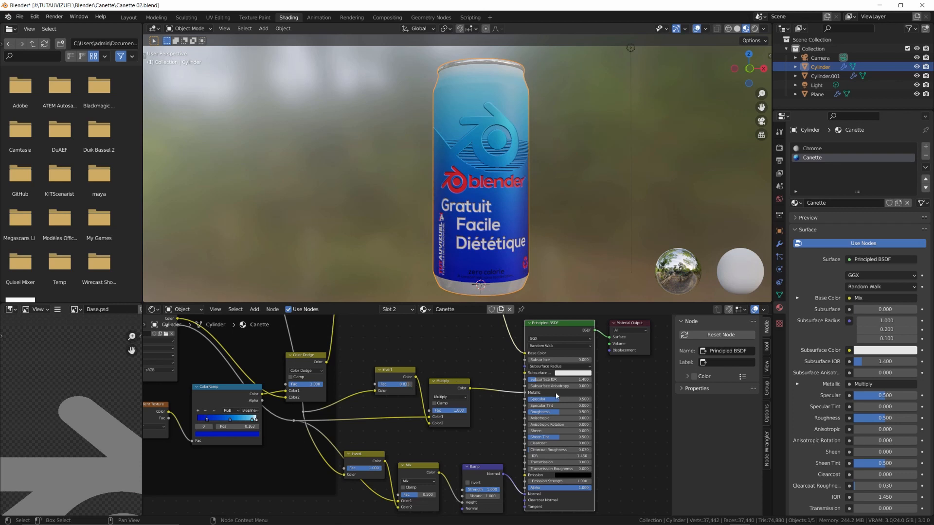
# Set the Canette shader's Roughness to 0.176 and inspect the reflections on the can
pyautogui.moveTo(559, 412); pyautogui.dragTo(541, 412)
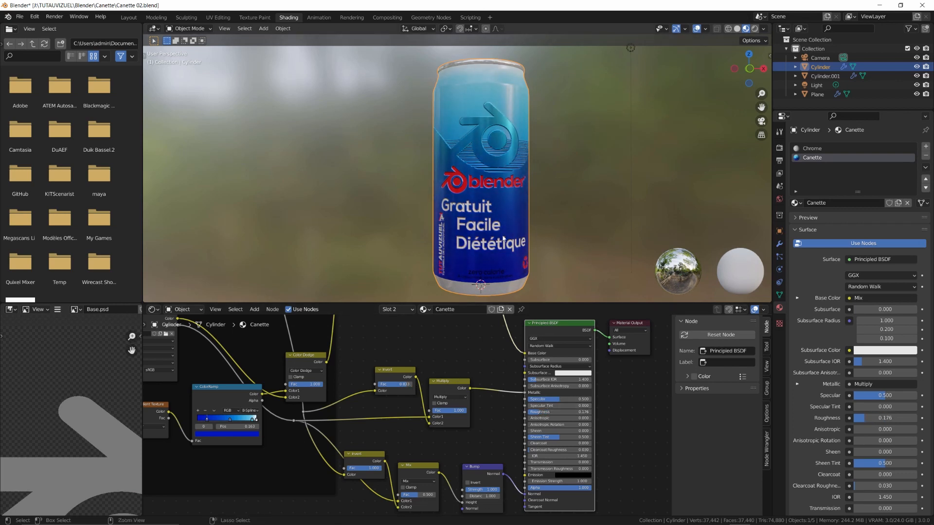
pyautogui.scroll(3, 516, 219)
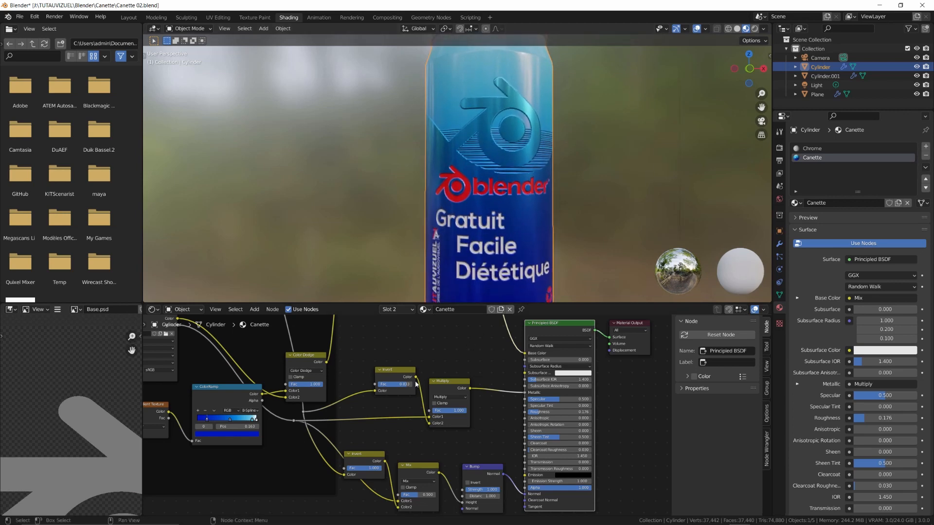
pyautogui.moveTo(515, 219); pyautogui.dragTo(537, 207, button='middle')
pyautogui.scroll(4, 534, 205)
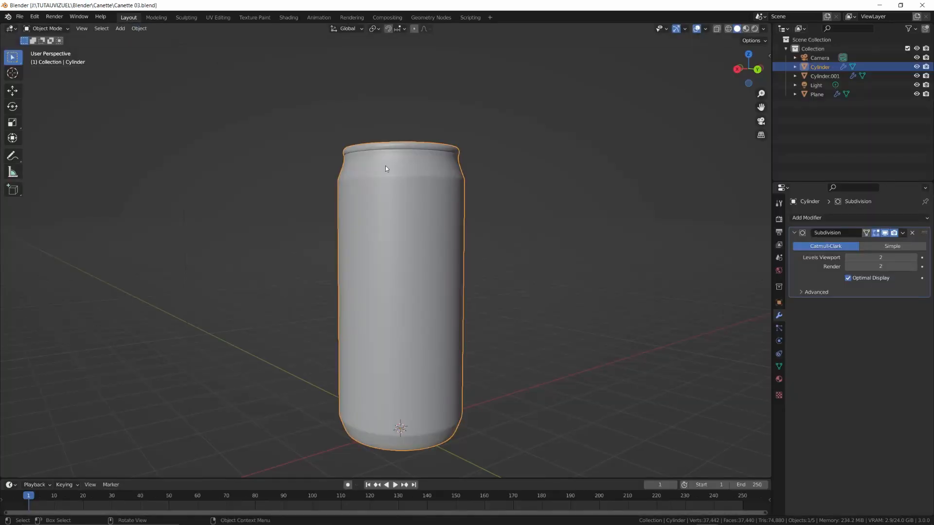
# Apply the Subdivision modifiers on the can body, the lid and the pull tab
pyautogui.moveTo(385, 165); pyautogui.dragTo(418, 175, button='middle')
pyautogui.hotkey('ctrl', 'a')
pyautogui.moveTo(487, 247); pyautogui.dragTo(462, 298, button='middle')
pyautogui.click(418, 233)
pyautogui.hotkey('ctrl', 'a')
pyautogui.click(433, 231)
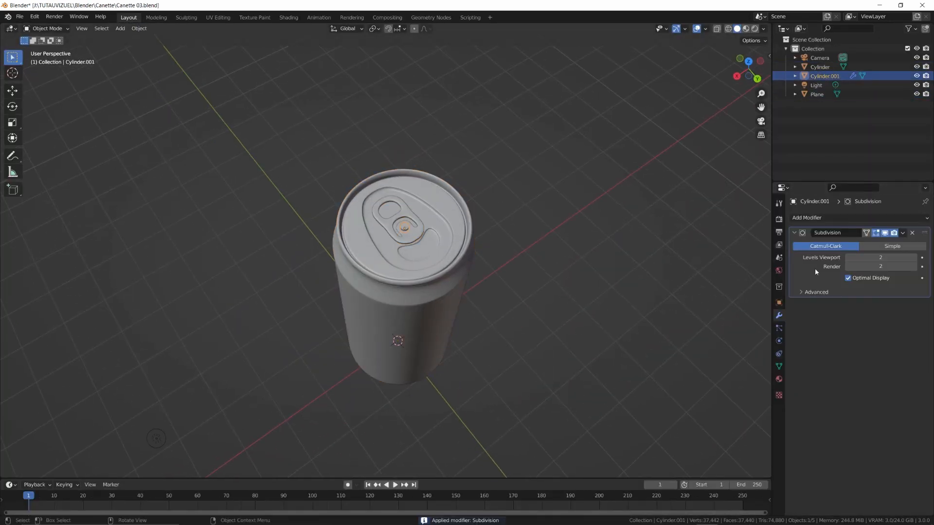
pyautogui.hotkey('ctrl', 'a')
# Select the pull tab, lid and can body together and join them into a single object
pyautogui.keyDown('shift'); pyautogui.click(433, 220); pyautogui.keyUp('shift')
pyautogui.keyDown('shift'); pyautogui.click(440, 217); pyautogui.keyUp('shift')
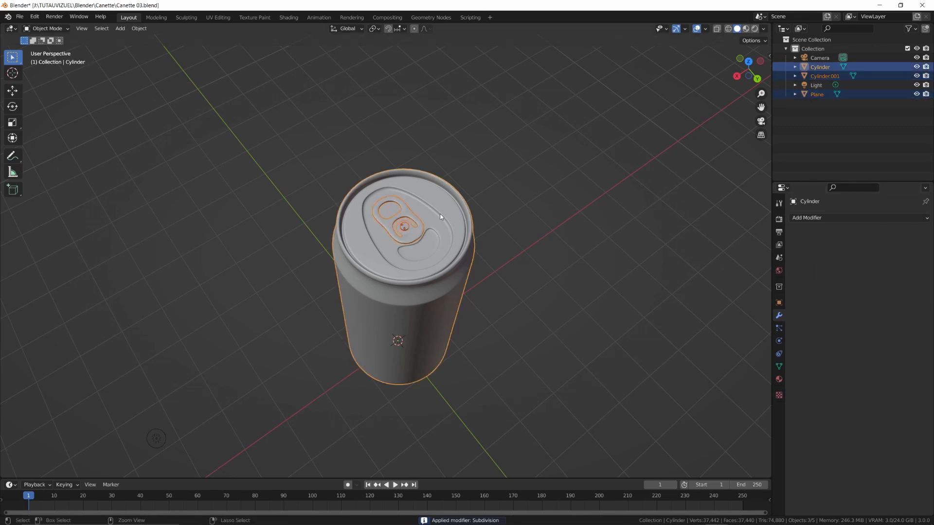
pyautogui.hotkey('ctrl', 'j')
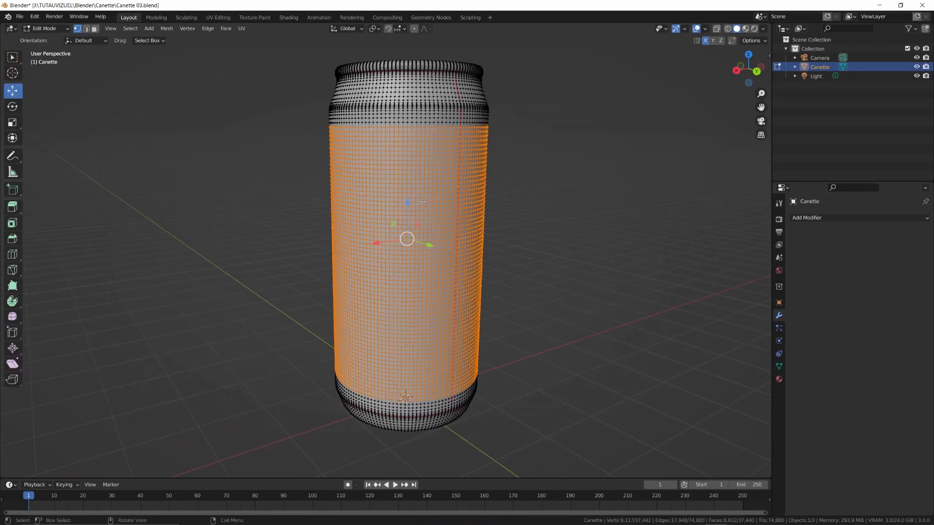
# Select a horizontal loop at mid-height of the can and grow the selection until it covers the side wall from neck to lower edge
pyautogui.keyDown('alt'); pyautogui.click(425, 231); pyautogui.keyUp('alt')
pyautogui.keyDown('alt'); pyautogui.click(427, 228); pyautogui.keyUp('alt')
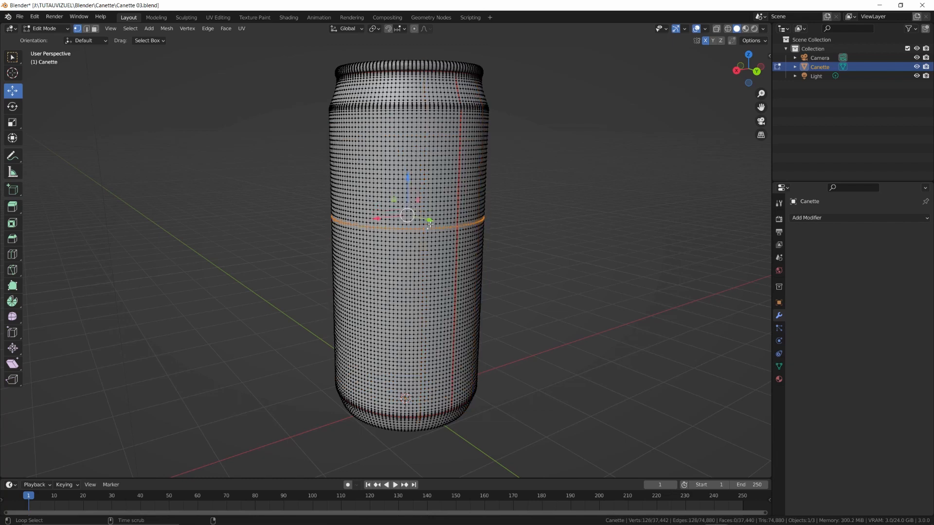
pyautogui.press('ctrl+KP_Add')
pyautogui.press('ctrl+KP_Add')
pyautogui.press('ctrl+KP_Add')
pyautogui.press('ctrl+KP_Add')
pyautogui.press('ctrl+KP_Add')
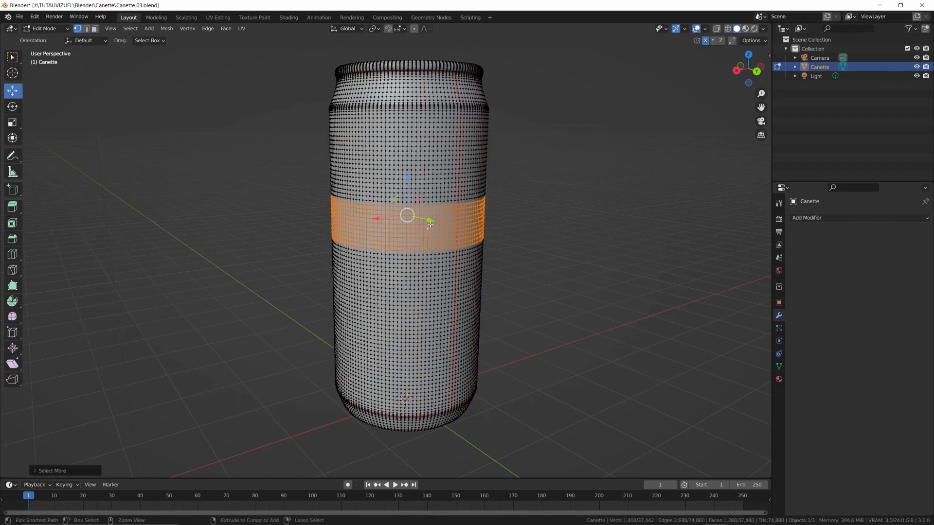
pyautogui.press('ctrl+KP_Add')
pyautogui.press('ctrl+KP_Add')
pyautogui.press('ctrl+KP_Add')
pyautogui.press('ctrl+KP_Add')
pyautogui.press('ctrl+KP_Add')
pyautogui.press('ctrl+KP_Add')
pyautogui.press('ctrl+KP_Add')
pyautogui.press('ctrl+KP_Add')
pyautogui.press('ctrl+KP_Add')
pyautogui.press('ctrl+KP_Add')
pyautogui.press('ctrl+KP_Add')
pyautogui.press('ctrl+KP_Add')
pyautogui.press('ctrl+KP_Add')
pyautogui.press('ctrl+KP_Add')
pyautogui.press('ctrl+KP_Add')
pyautogui.press('ctrl+KP_Add')
pyautogui.press('ctrl+KP_Add')
pyautogui.press('ctrl+KP_Add')
pyautogui.press('ctrl+KP_Add')
pyautogui.press('ctrl+KP_Add')
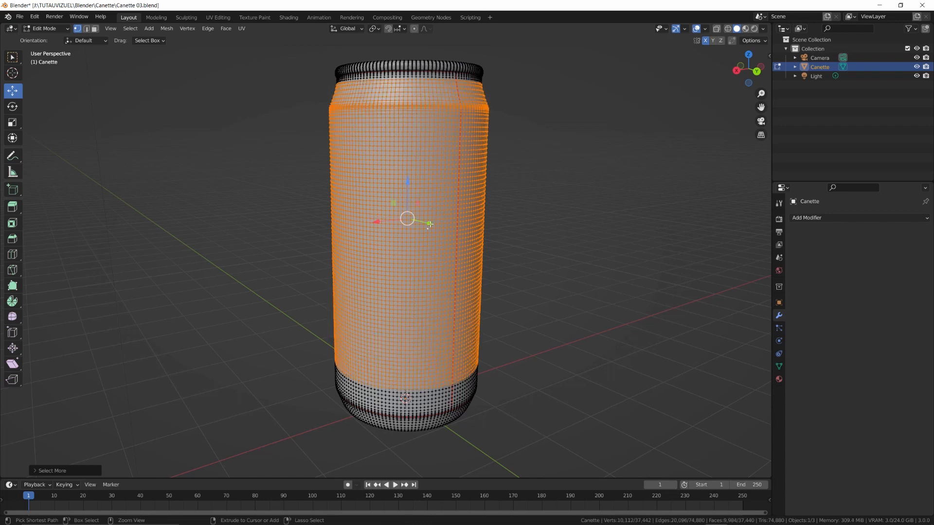
pyautogui.press('ctrl+KP_Add')
pyautogui.press('ctrl+KP_Add')
pyautogui.press('ctrl+KP_Add')
pyautogui.press('ctrl+KP_Add')
pyautogui.press('ctrl+KP_Add')
pyautogui.press('ctrl+KP_Add')
pyautogui.press('ctrl+KP_Add')
pyautogui.press('ctrl+KP_Add')
pyautogui.press('ctrl+KP_Add')
pyautogui.press('ctrl+KP_Add')
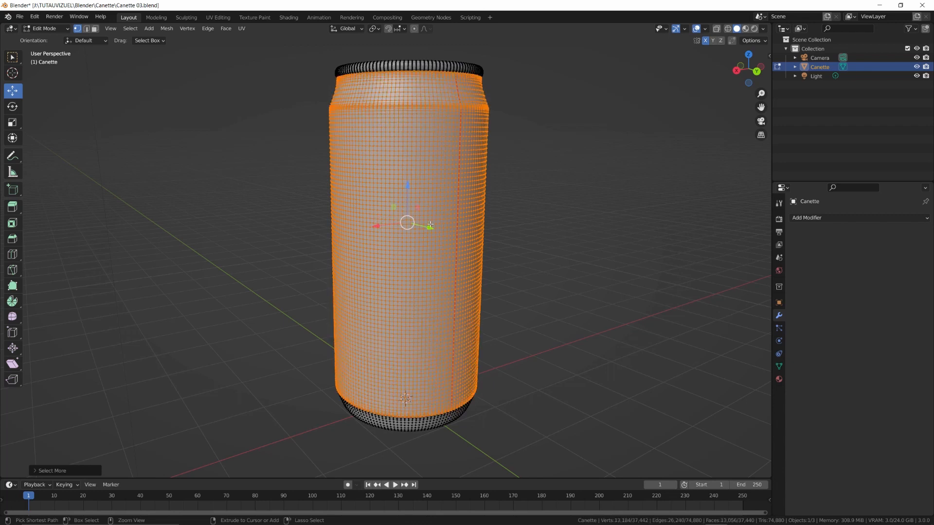
pyautogui.press('ctrl+KP_Add')
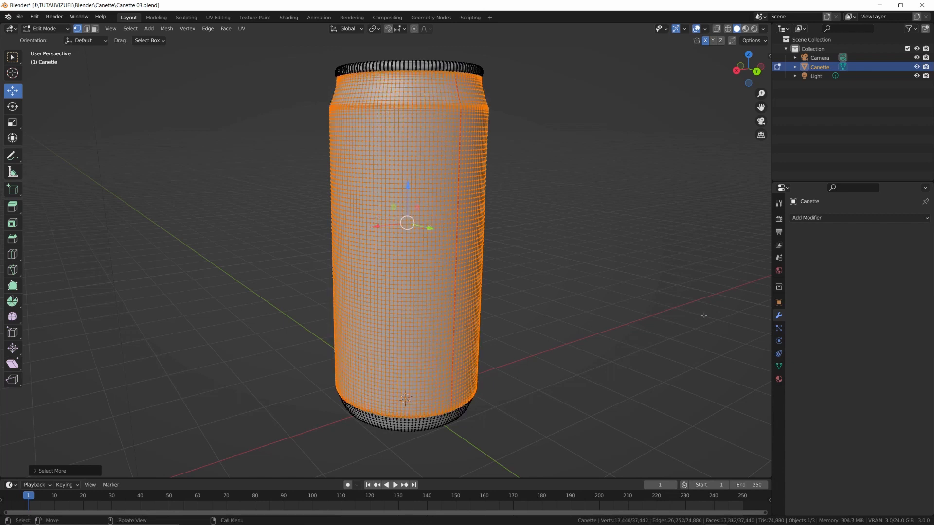
# Create a vertex group named Gouttes, assign the selected side-wall vertices to it and return to Object Mode
pyautogui.click(779, 366)
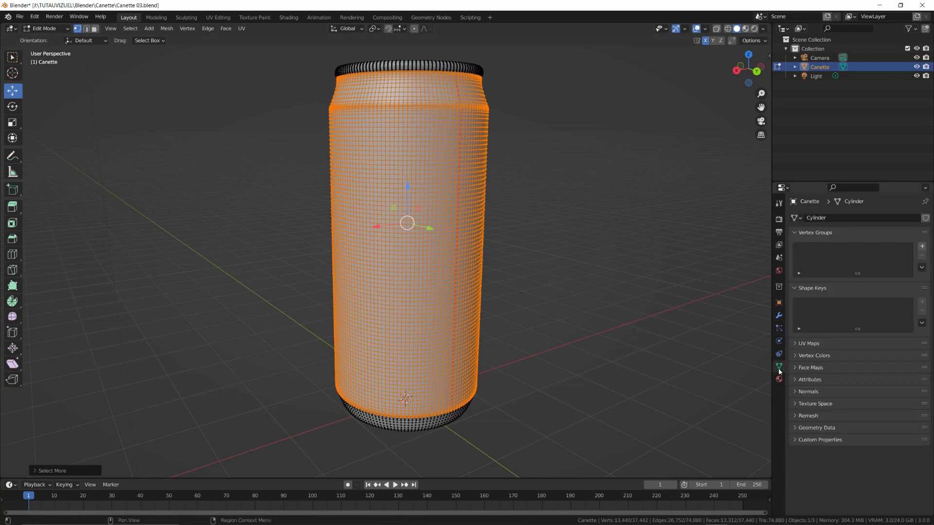
pyautogui.click(922, 247)
pyautogui.doubleClick(813, 248)
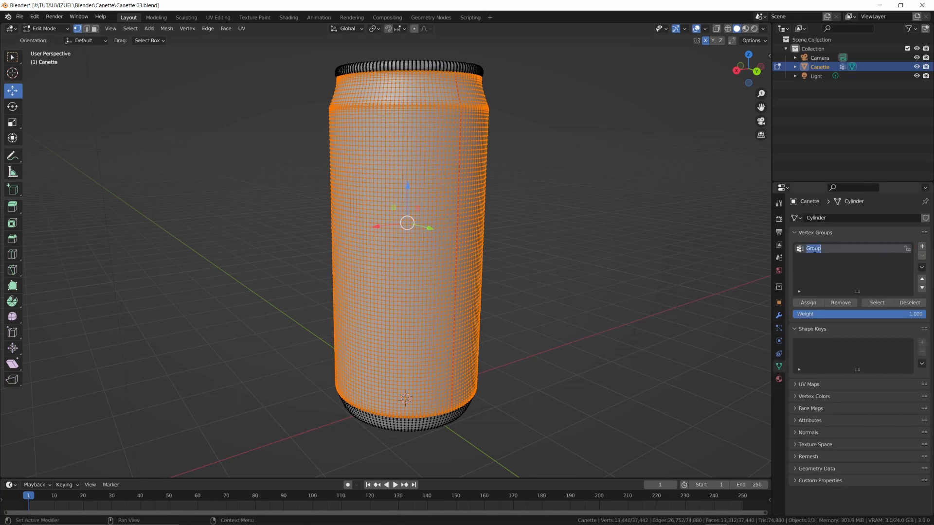
pyautogui.write('Gou')
pyautogui.click(807, 303)
pyautogui.press('Tab')
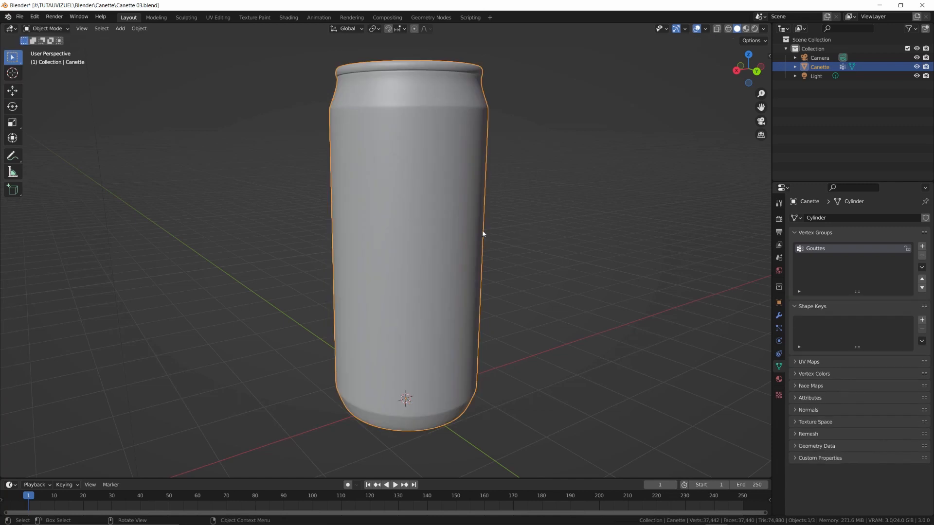
# Add a particle system to the Canette object and set its type to Hair
pyautogui.click(778, 328)
pyautogui.click(924, 220)
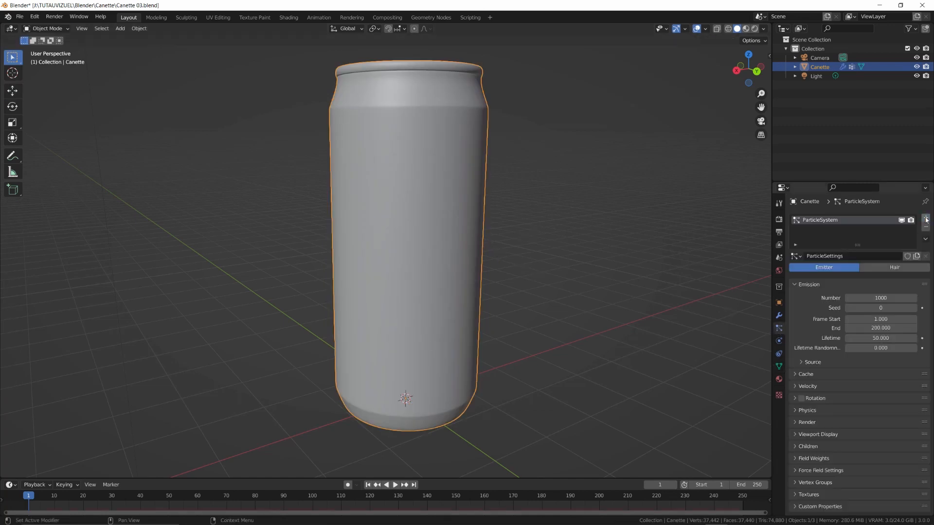
pyautogui.click(889, 268)
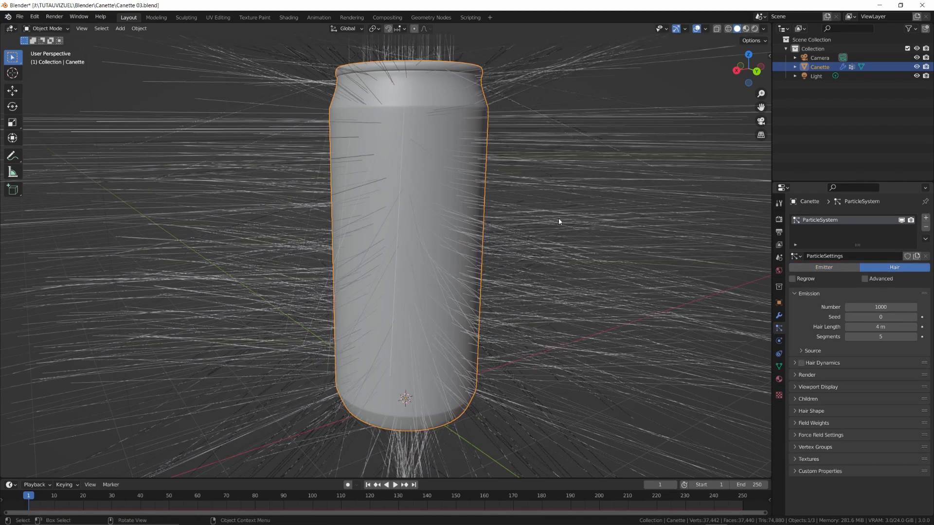
pyautogui.moveTo(558, 219); pyautogui.dragTo(554, 238, button='middle')
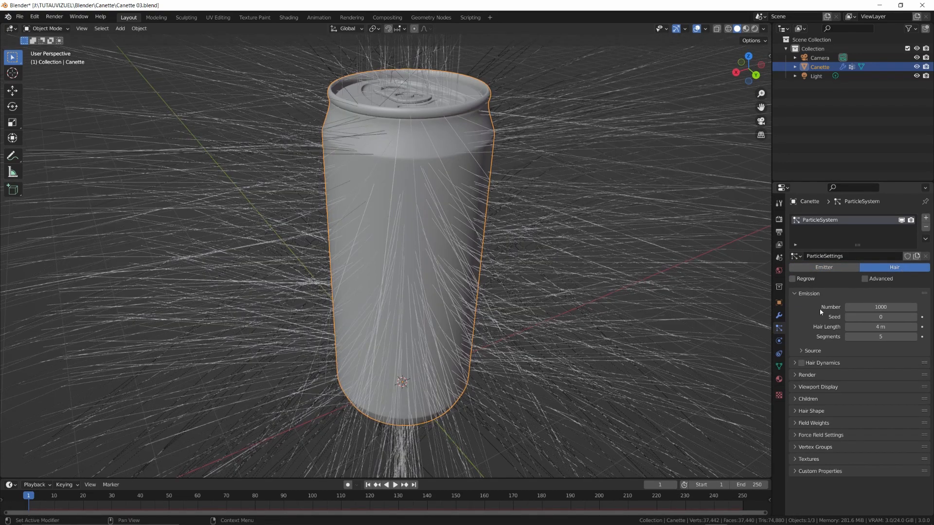
# Limit the particle density to the Gouttes vertex group
pyautogui.click(809, 448)
pyautogui.click(880, 460)
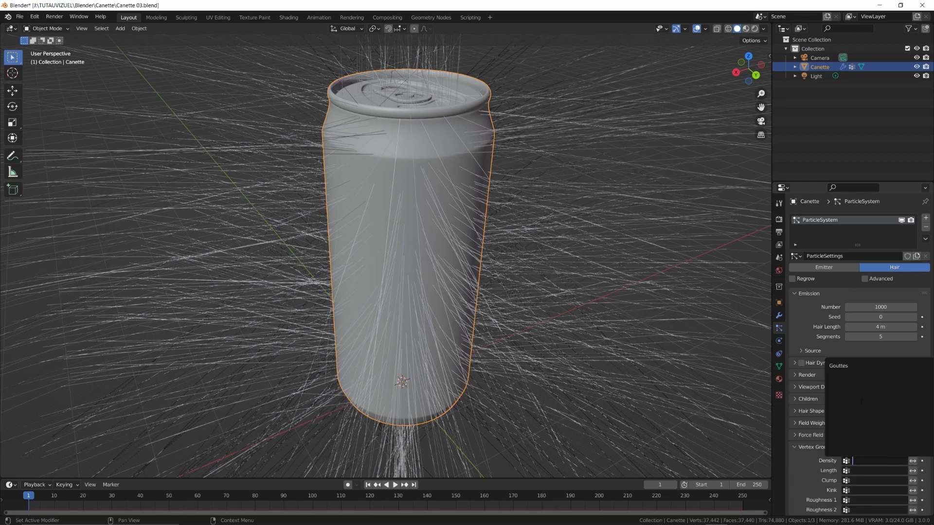
pyautogui.click(848, 367)
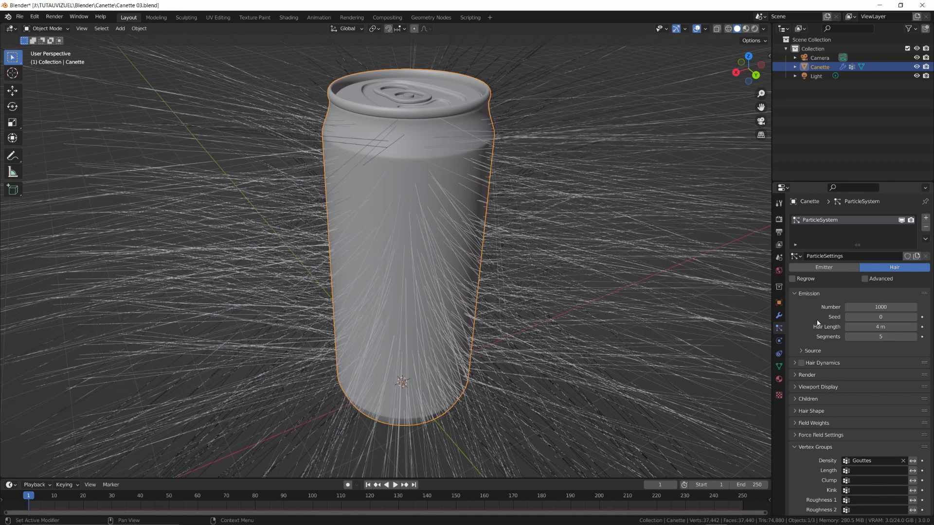
# Set the hair particles to render as Object
pyautogui.click(805, 375)
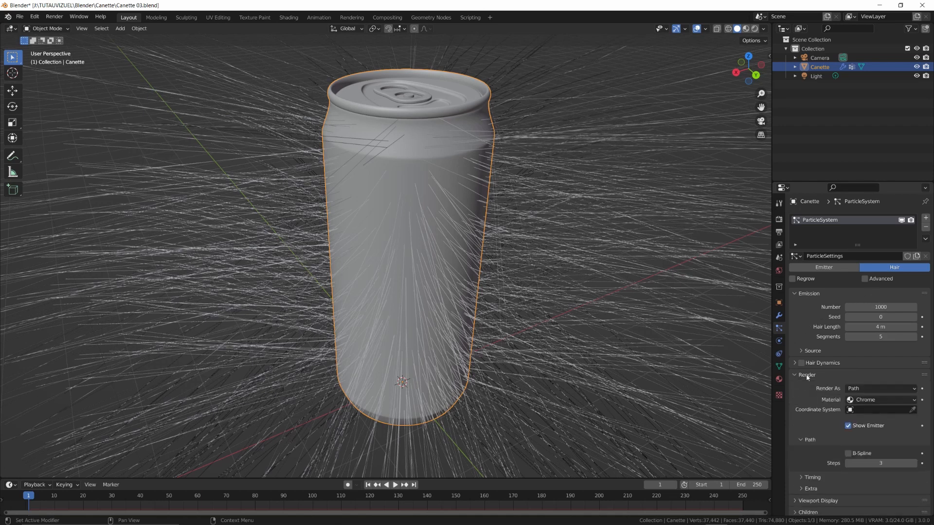
pyautogui.click(878, 391)
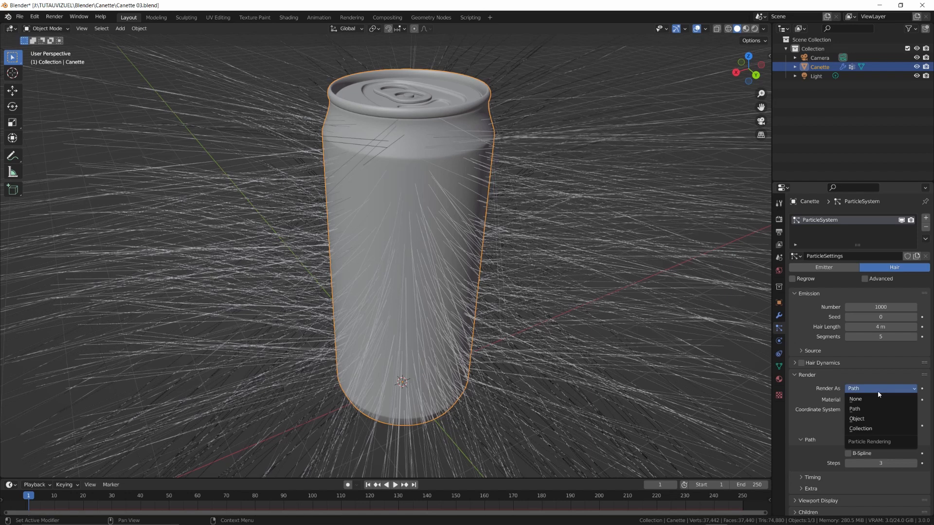
pyautogui.click(870, 419)
pyautogui.keyDown('shift'); pyautogui.moveTo(550, 208); pyautogui.dragTo(541, 237, button='middle'); pyautogui.keyUp('shift')
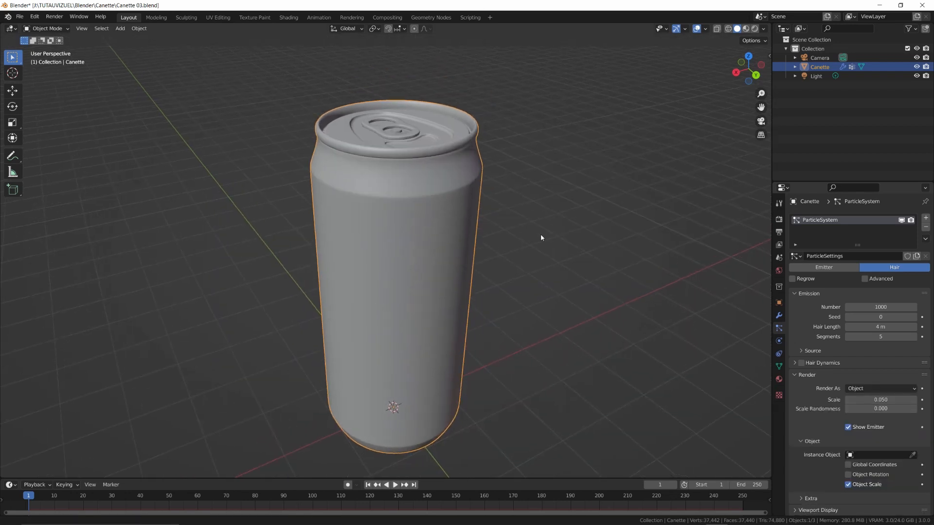
# Add a metaball Ball, move it along X to about -3.45 m beside the can, and scale it to about 0.458
pyautogui.hotkey('shift', 'a')
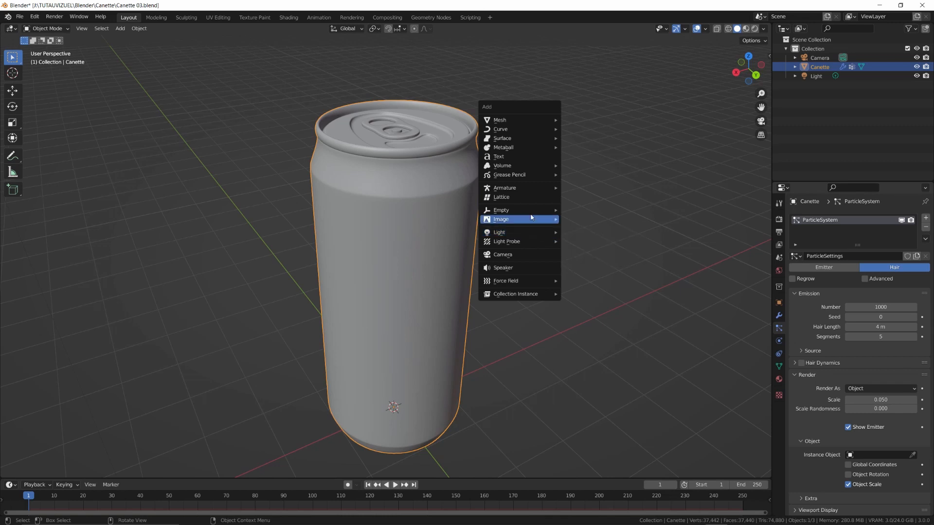
pyautogui.moveTo(534, 151)
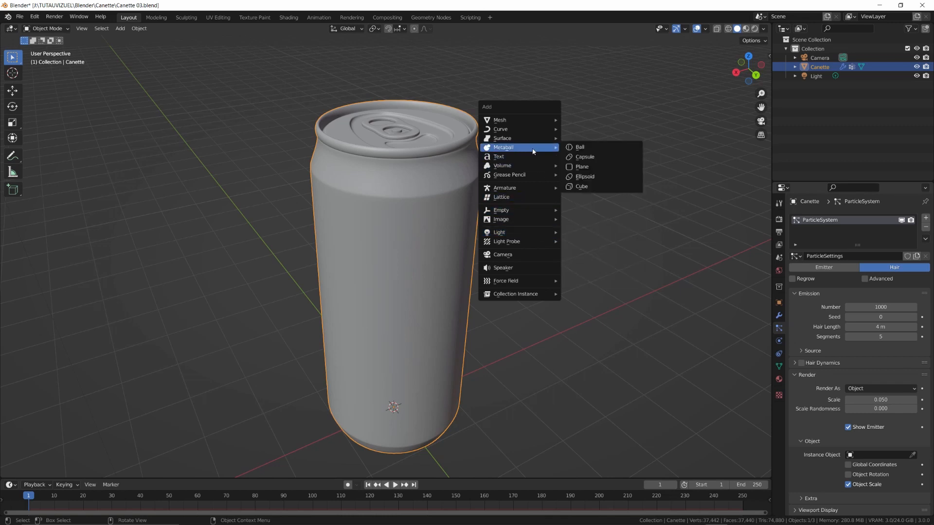
pyautogui.click(579, 147)
pyautogui.moveTo(498, 240); pyautogui.dragTo(479, 237, button='middle')
pyautogui.press('g')
pyautogui.press('x')
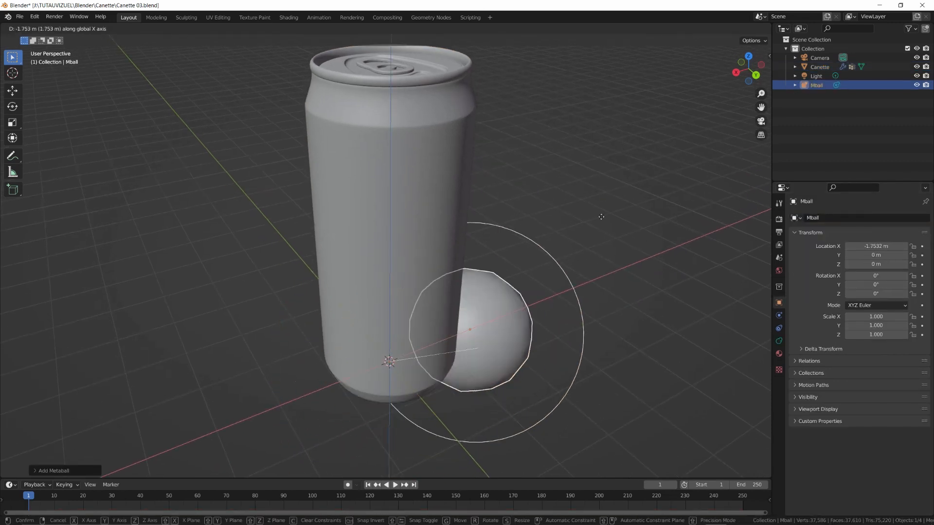
pyautogui.click(658, 221)
pyautogui.press('s')
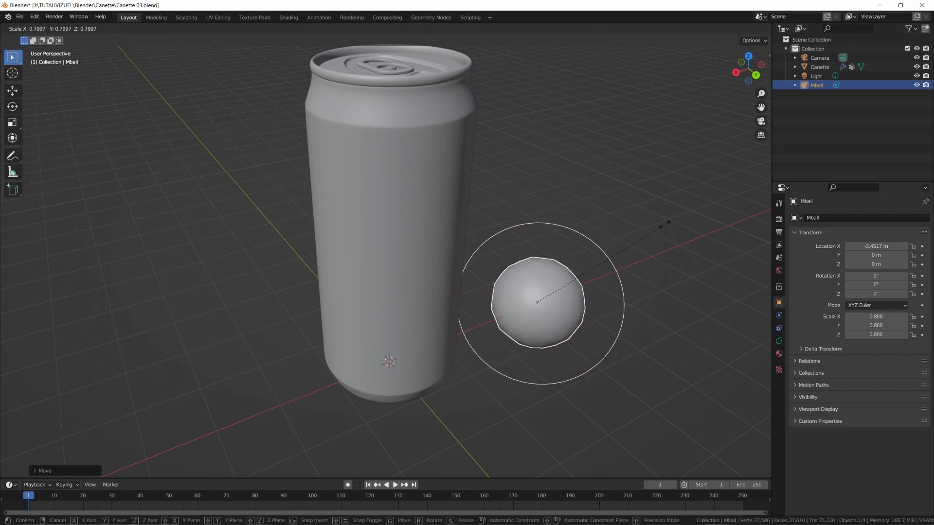
pyautogui.click(611, 259)
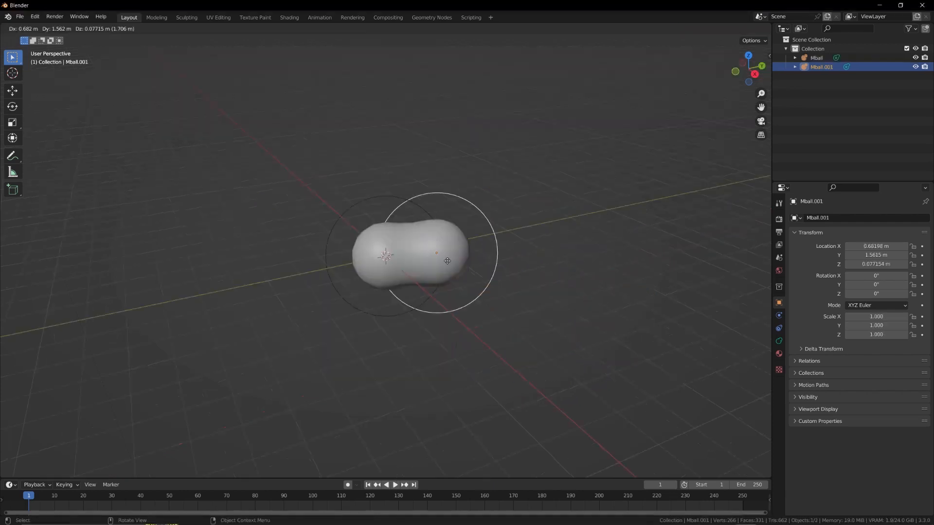
# In a separate demo scene, place a metaball copy against the first, scale it to about 0.654 and put another copy above
pyautogui.click(445, 262)
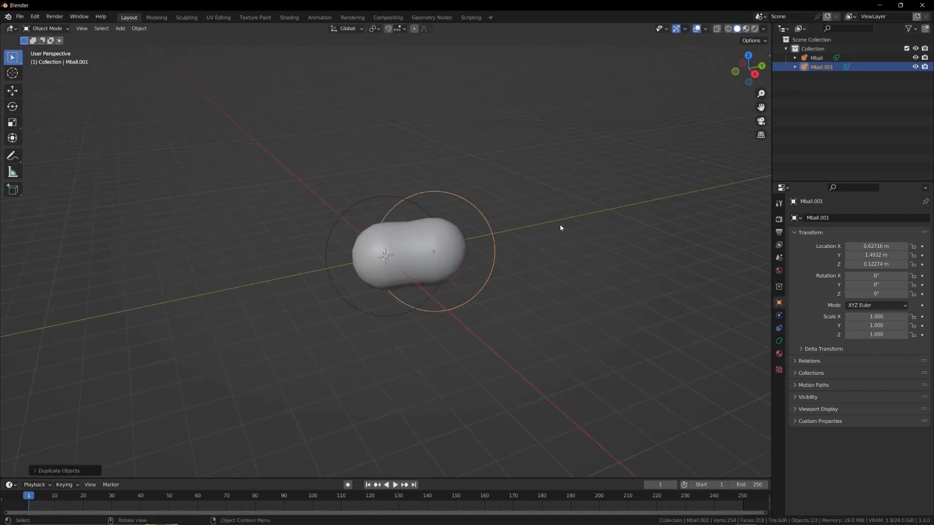
pyautogui.press('s')
pyautogui.click(468, 268)
pyautogui.hotkey('shift', 'd')
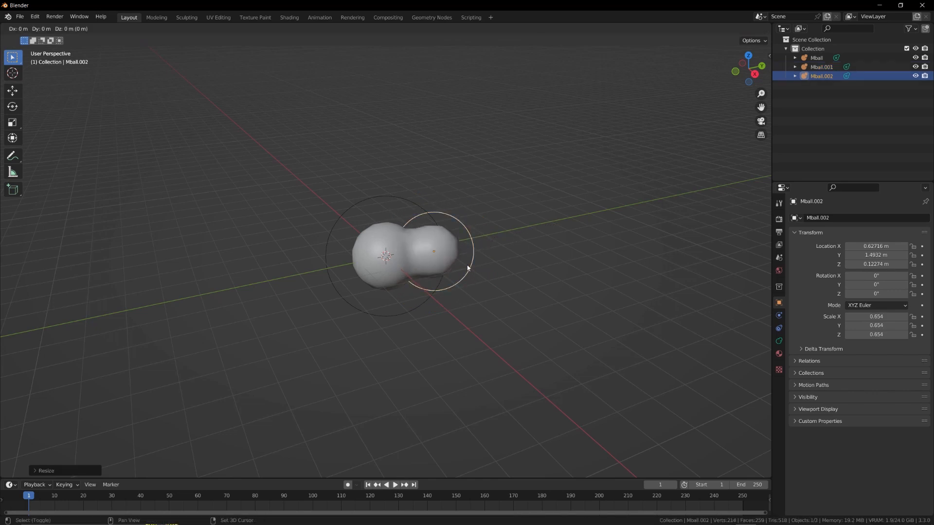
pyautogui.click(432, 224)
# Place more metaball copies beside the demo cluster, scaling one to about 0.540 and duplicating it further
pyautogui.hotkey('shift', 'd')
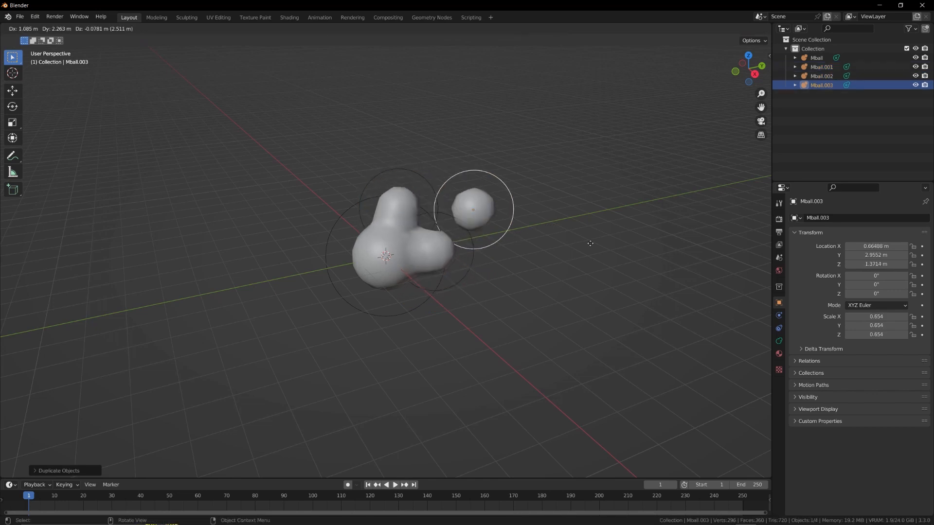
pyautogui.click(607, 254)
pyautogui.hotkey('shift', 'd')
pyautogui.click(645, 247)
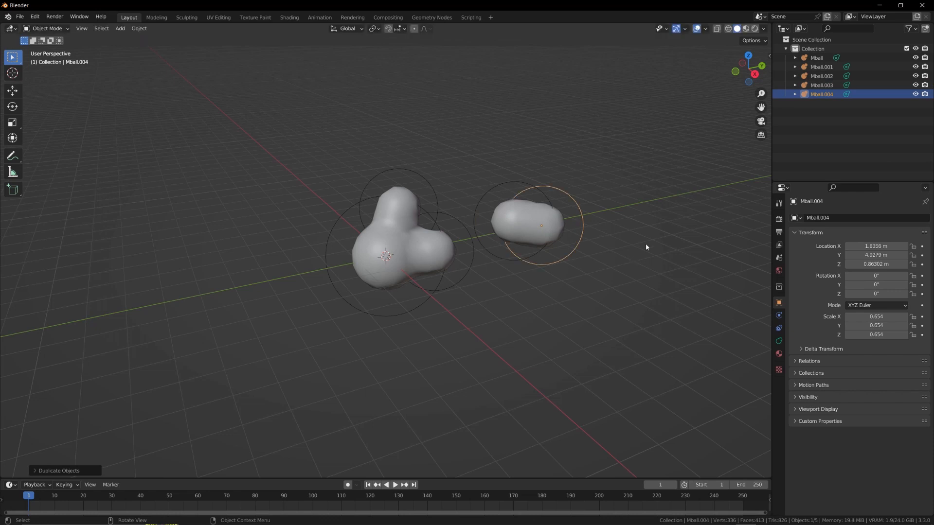
pyautogui.press('s')
pyautogui.click(642, 205)
pyautogui.hotkey('shift', 'd')
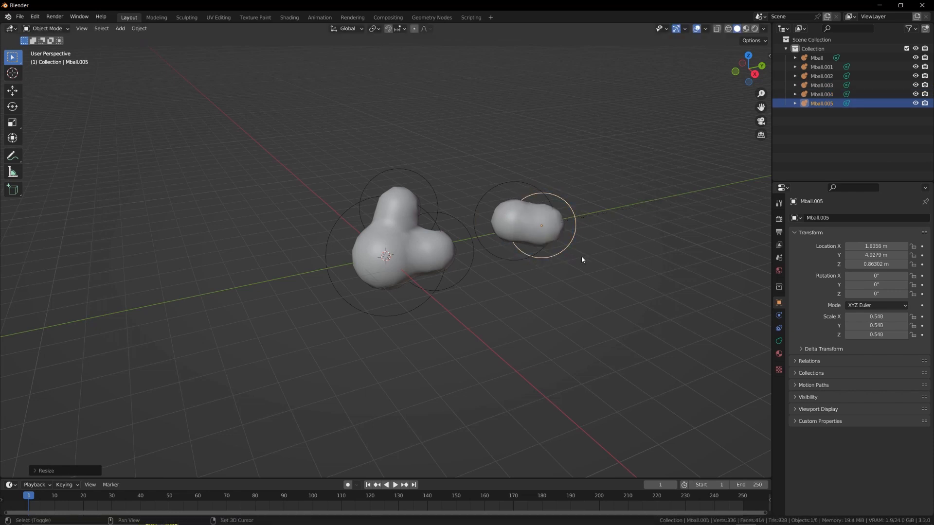
pyautogui.click(556, 188)
pyautogui.hotkey('shift', 'd')
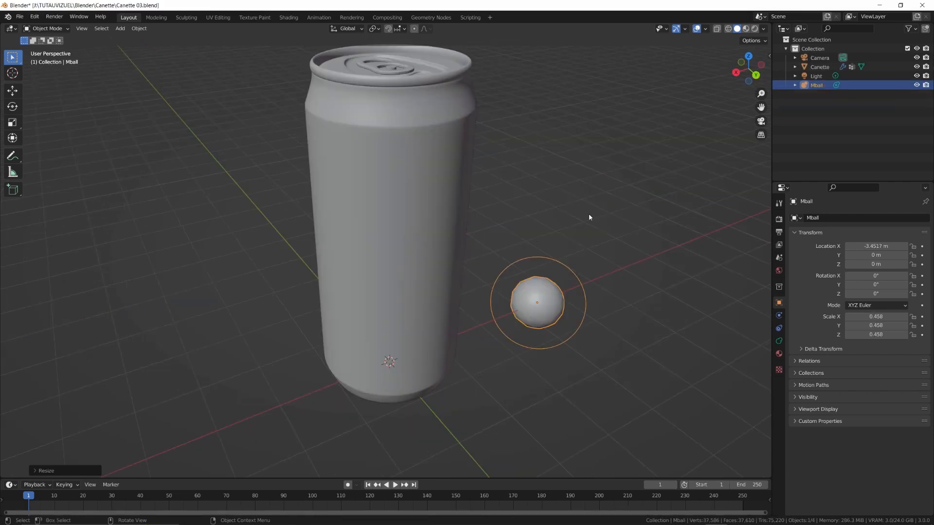
# In the can scene, set the Mball metaball as the instance object of the Canette particle system
pyautogui.click(429, 209)
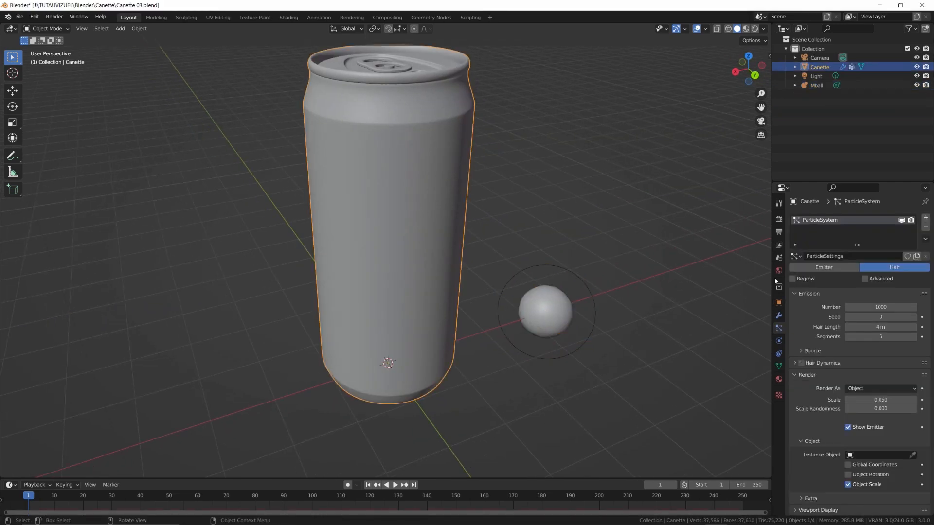
pyautogui.scroll(-3, 867, 390)
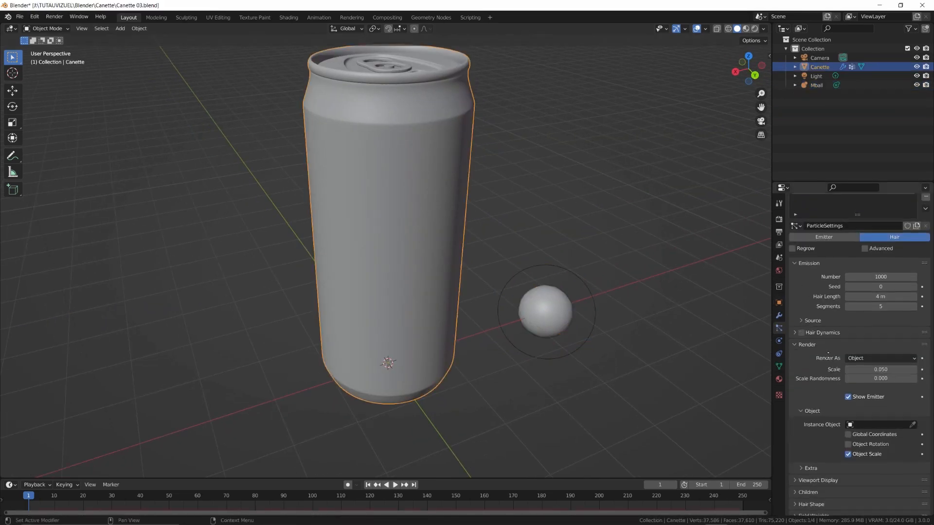
pyautogui.click(912, 399)
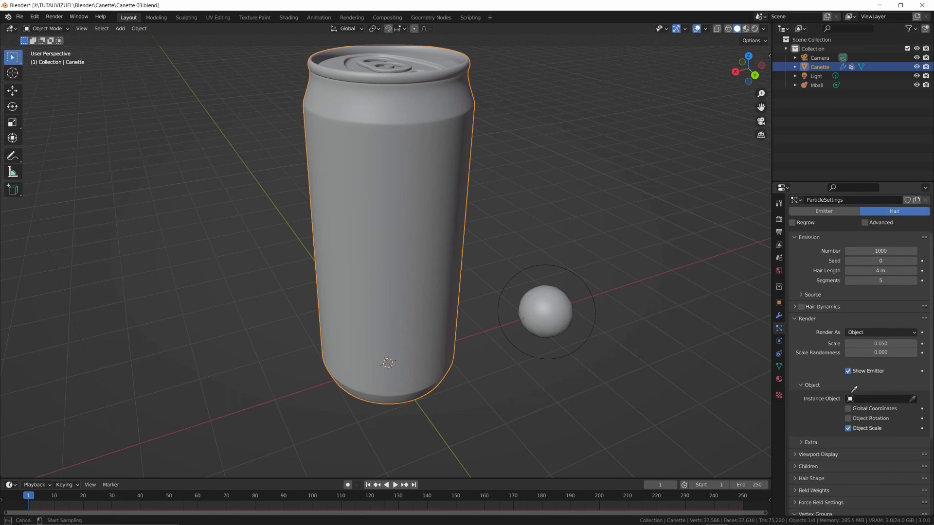
pyautogui.click(567, 309)
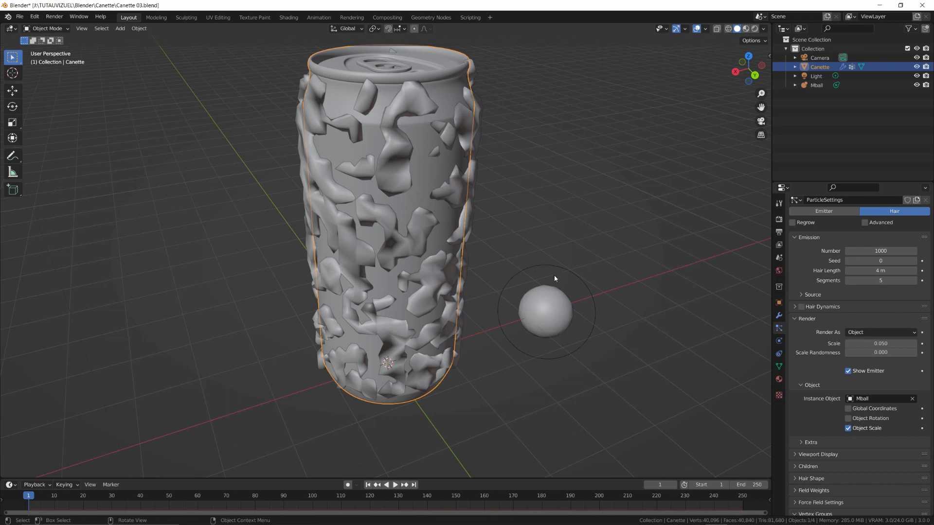
# Set the scale randomness of the can's hair particles to 0.5
pyautogui.click(880, 353)
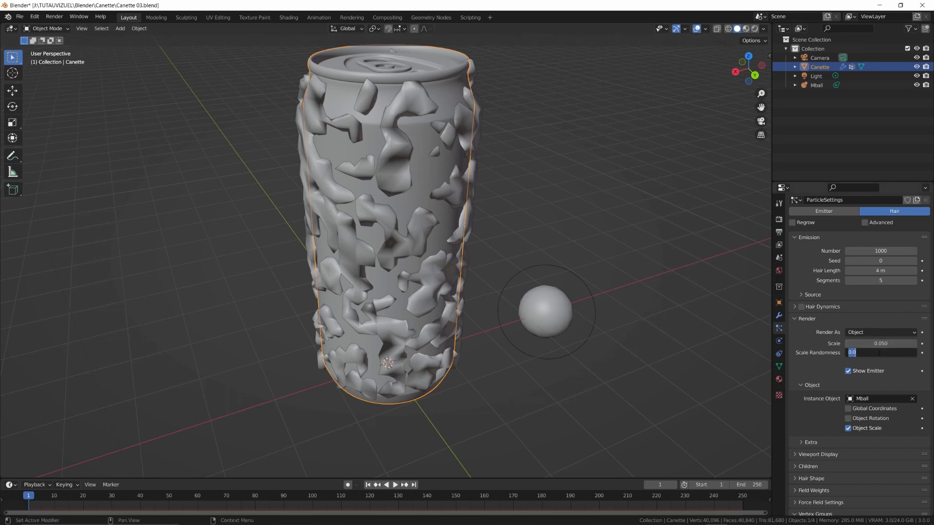
pyautogui.press('BackSpace')
pyautogui.write('.5')
pyautogui.press('Return')
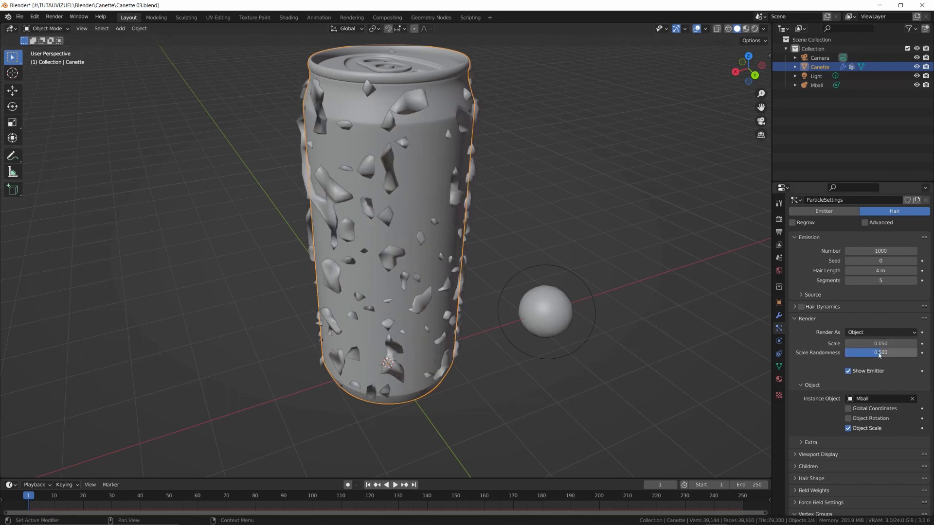
# Set both the viewport and render resolution of the Mball metaball to 0.05 m
pyautogui.click(541, 316)
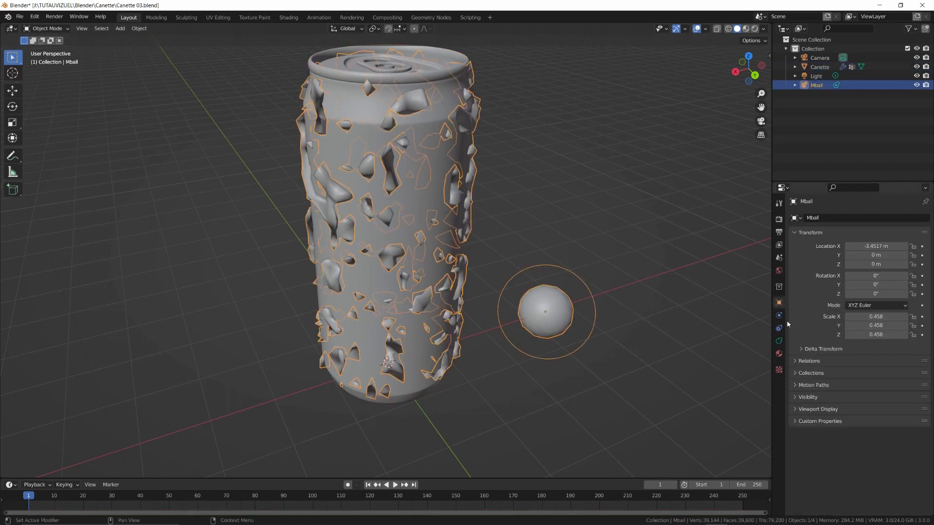
pyautogui.click(779, 341)
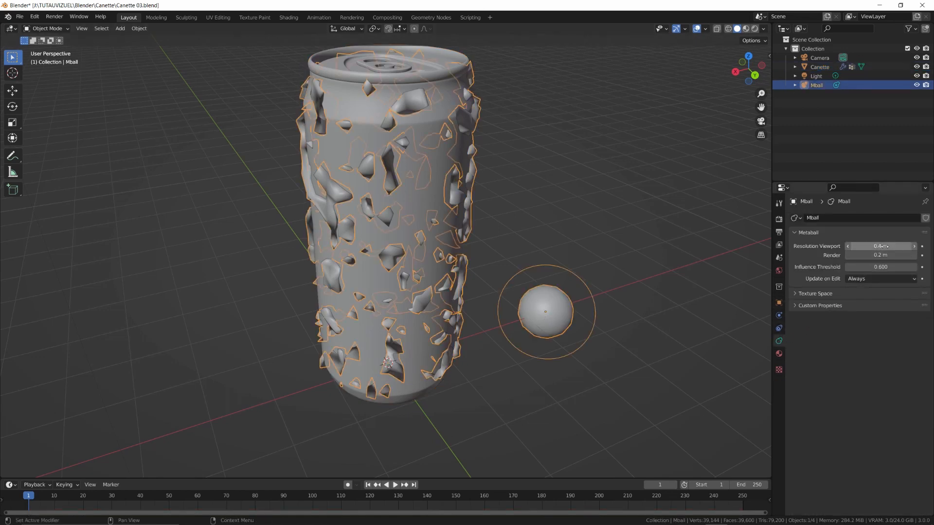
pyautogui.moveTo(883, 246); pyautogui.dragTo(827, 246)
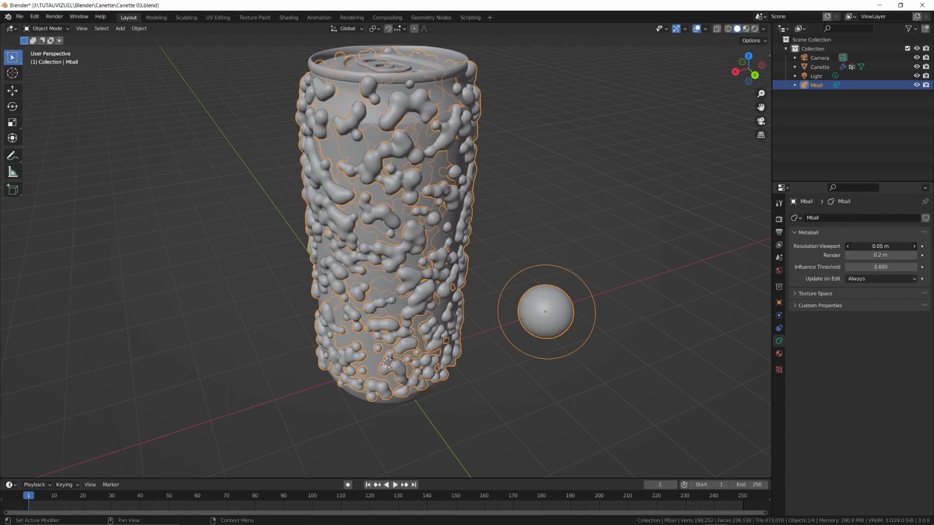
pyautogui.rightClick(883, 247)
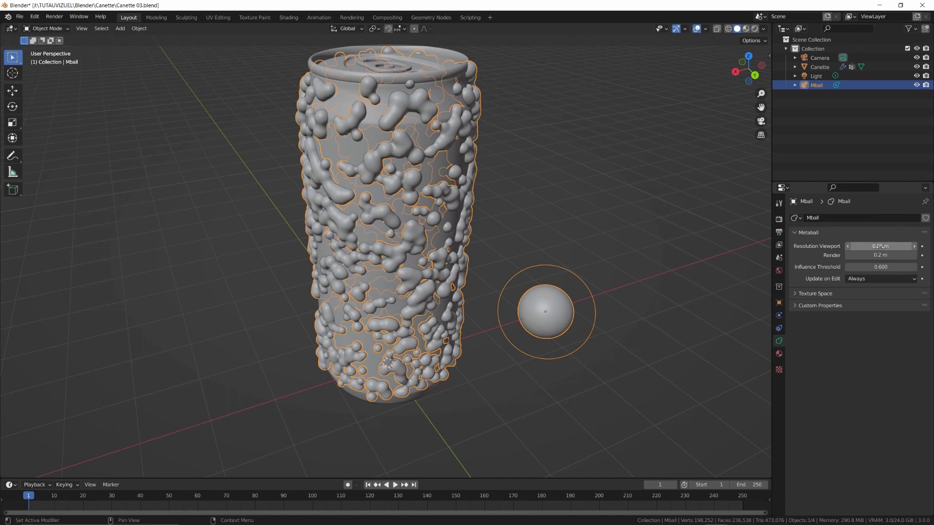
pyautogui.write('0.05 m')
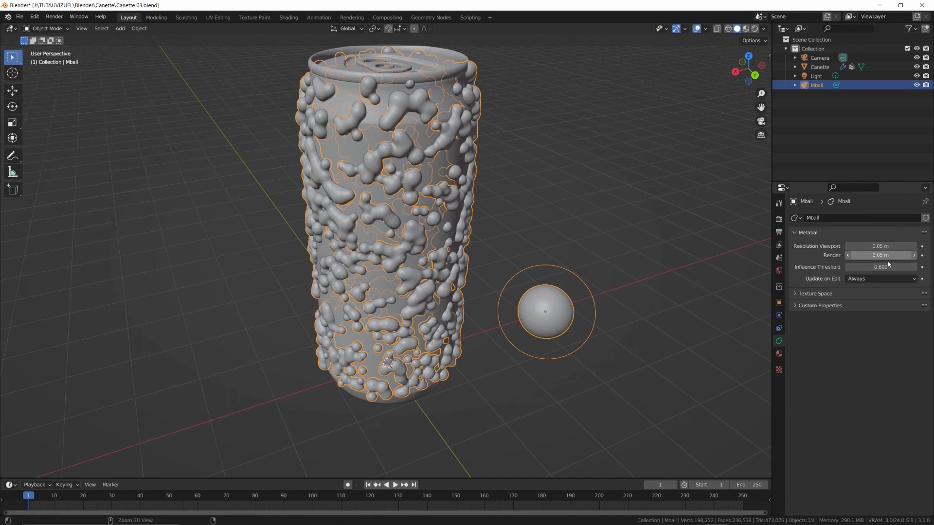
# Reduce the render scale of the Canette particle system to 0.025
pyautogui.moveTo(400, 270)
pyautogui.mouseDown(button='middle')
pyautogui.moveTo(407, 251)
pyautogui.moveTo(418, 271)
pyautogui.mouseUp(button='middle')
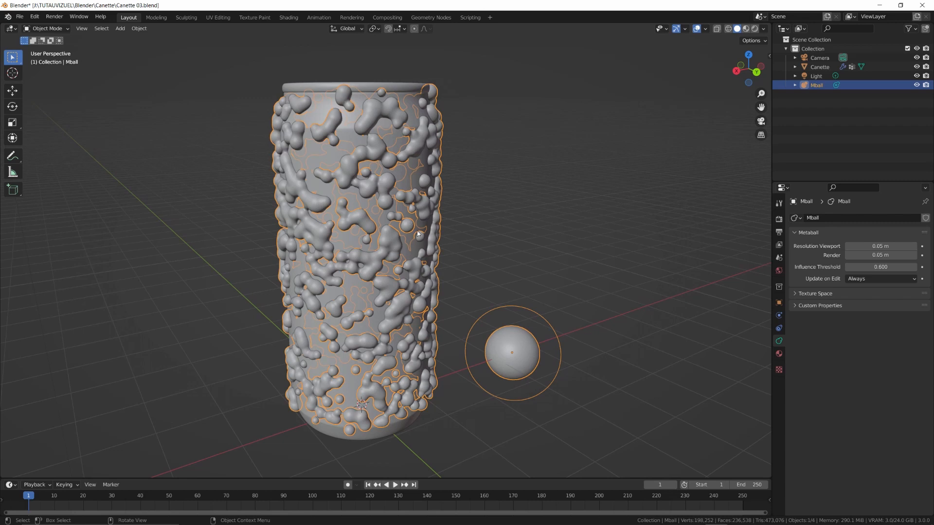
pyautogui.click(409, 243)
pyautogui.click(778, 328)
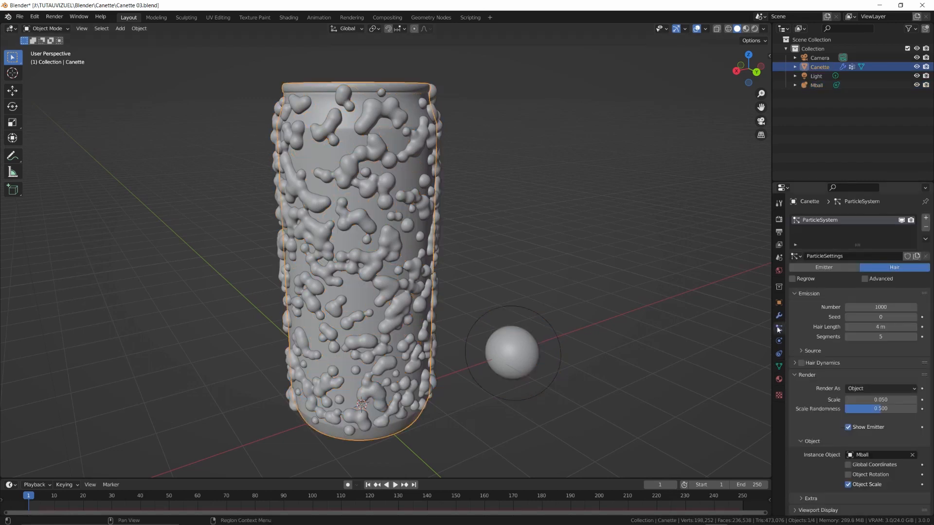
pyautogui.scroll(-2, 885, 346)
pyautogui.scroll(-1, 885, 346)
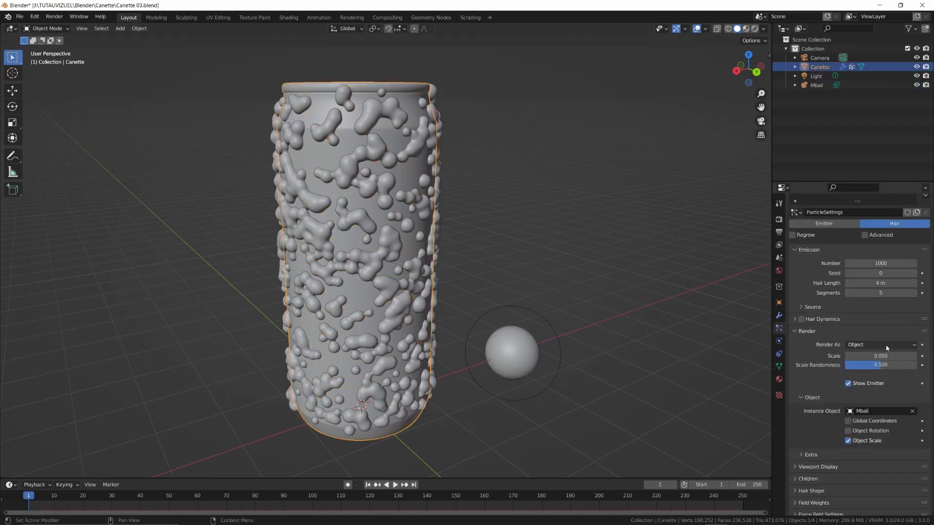
pyautogui.click(874, 355)
pyautogui.write('0.025')
pyautogui.press('Return')
pyautogui.moveTo(711, 304); pyautogui.dragTo(520, 319, button='middle')
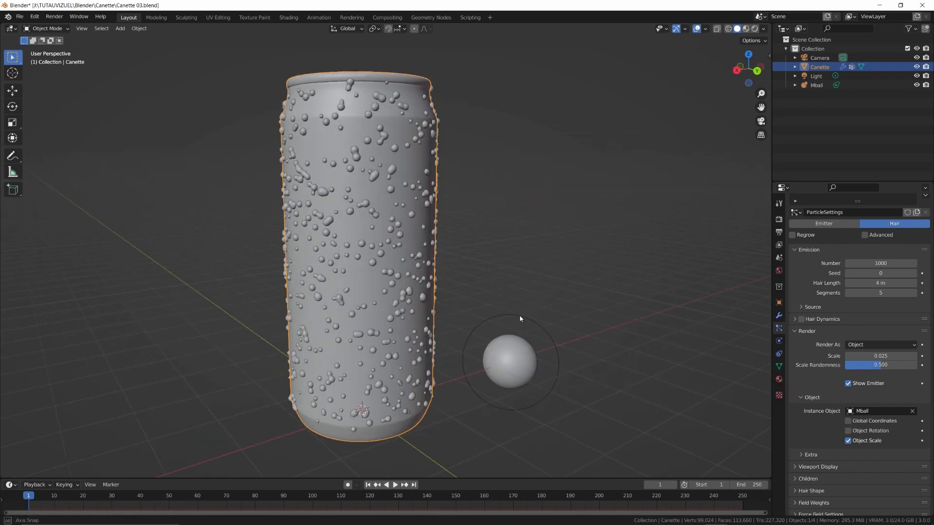
# Switch the render engine to Cycles with GPU Compute and display the viewport in rendered shading
pyautogui.click(778, 220)
pyautogui.click(870, 218)
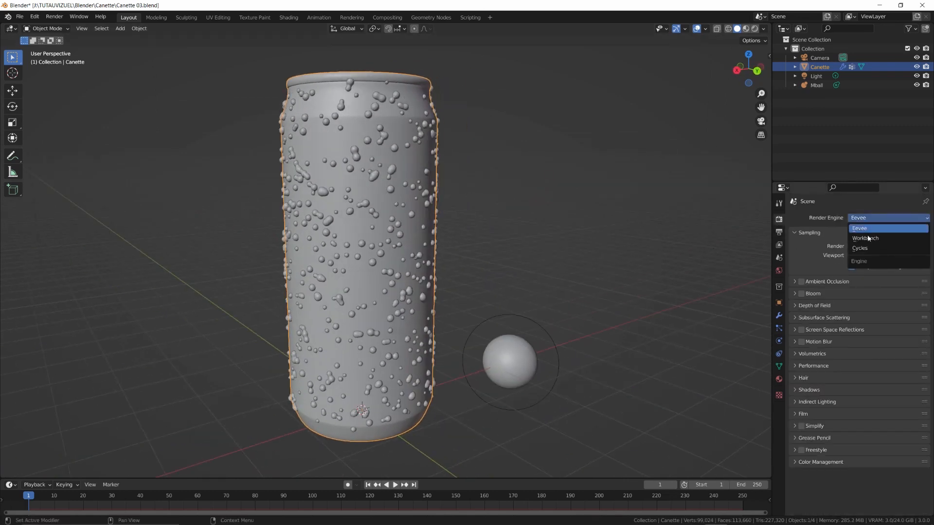
pyautogui.click(867, 250)
pyautogui.click(867, 240)
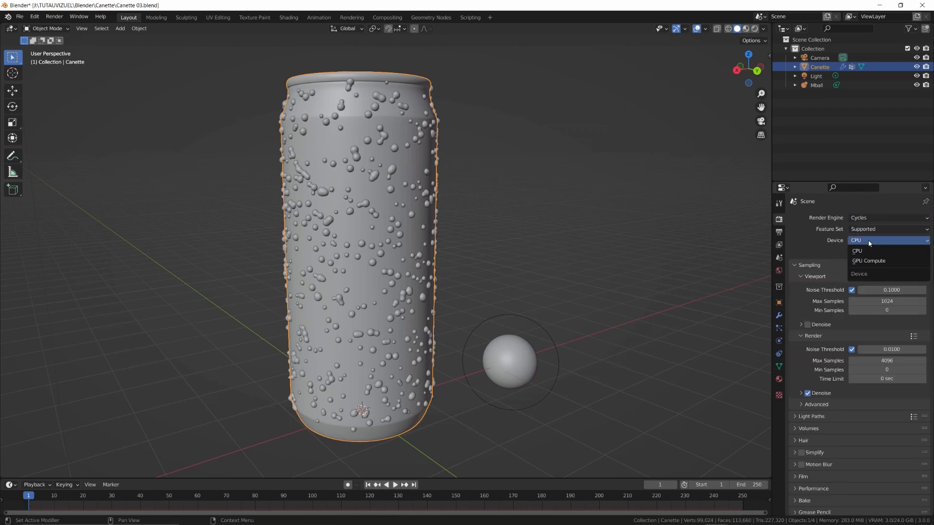
pyautogui.click(865, 260)
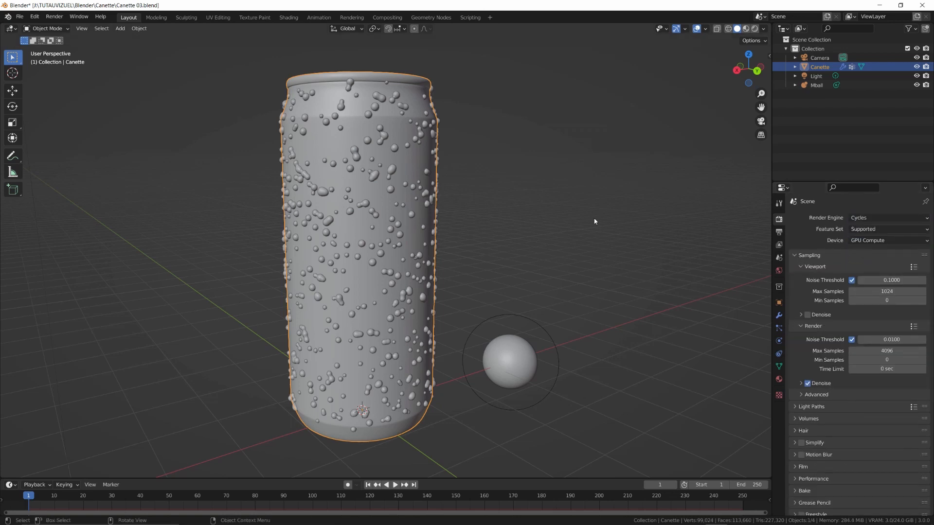
pyautogui.moveTo(473, 236); pyautogui.dragTo(465, 228, button='middle')
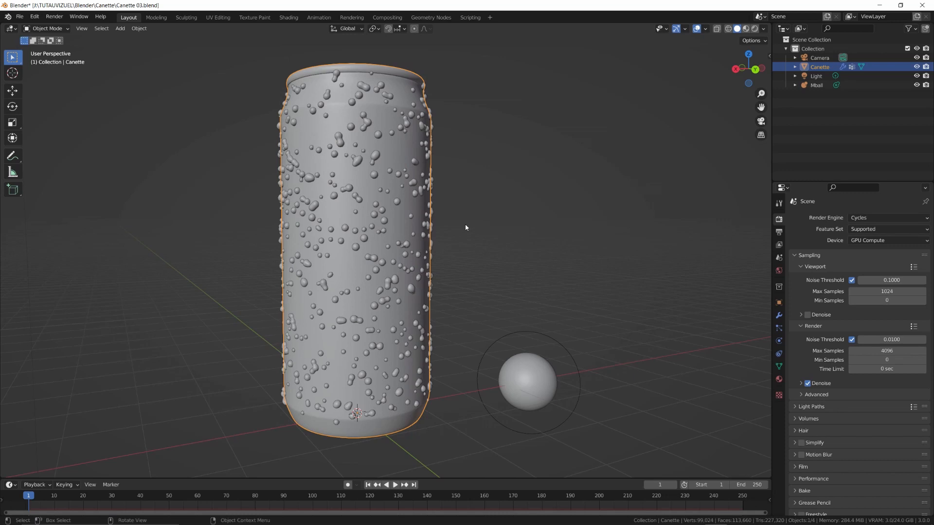
pyautogui.click(754, 29)
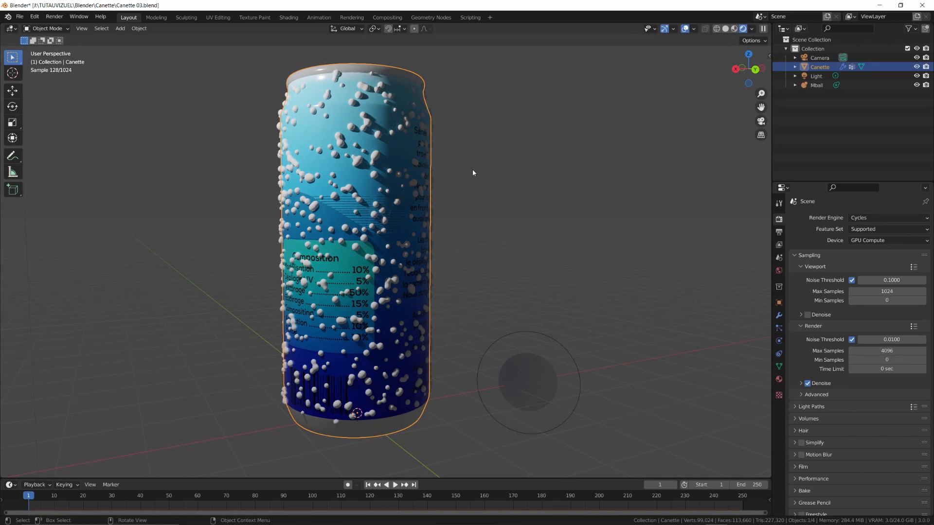
# Add an area light at the can, enlarge it and raise it along Z above the can
pyautogui.moveTo(472, 169); pyautogui.dragTo(494, 191, button='middle')
pyautogui.hotkey('shift', 'a')
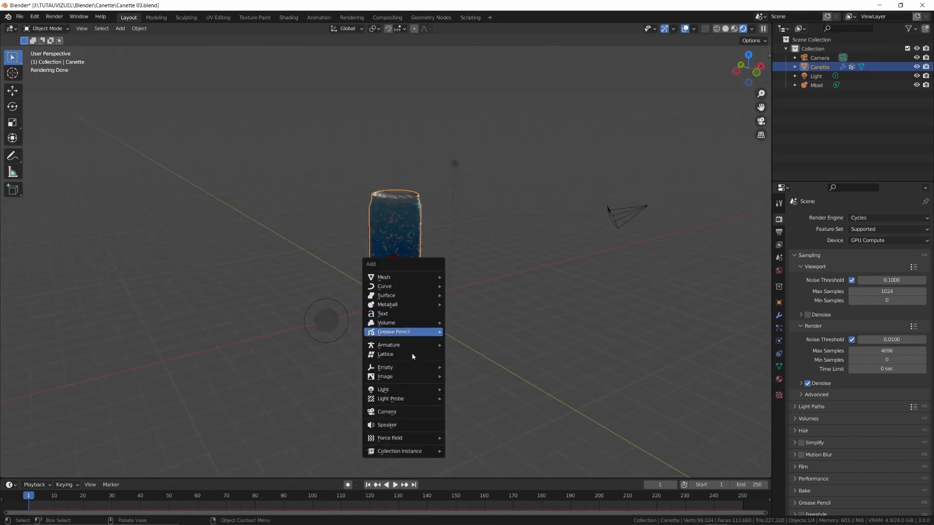
pyautogui.click(460, 418)
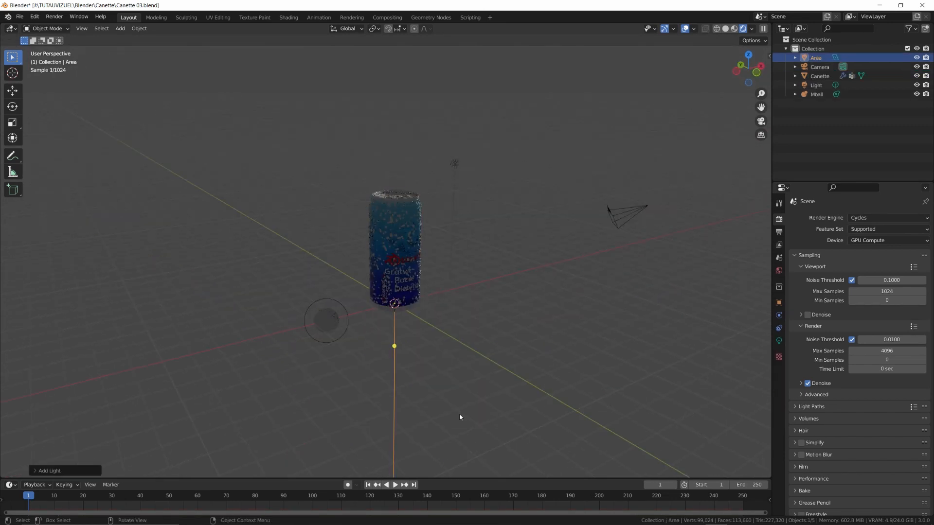
pyautogui.press('s')
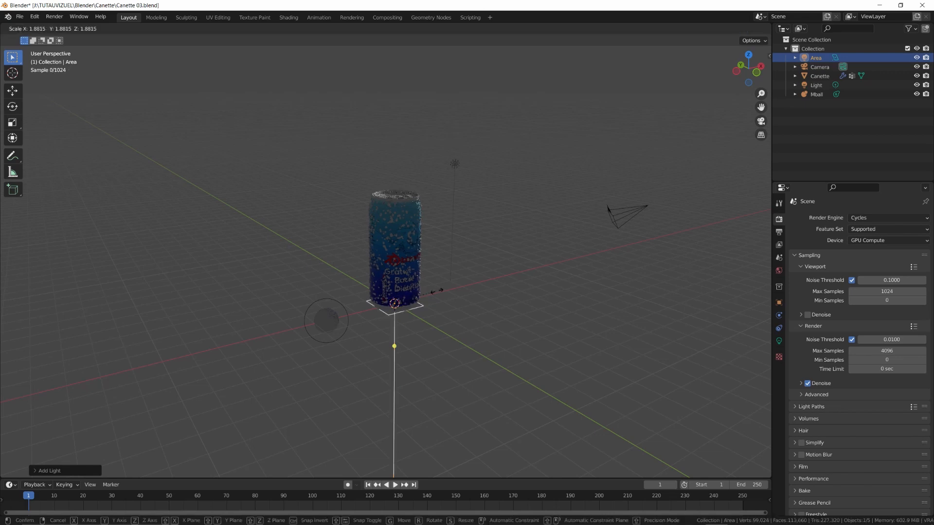
pyautogui.click(538, 288)
pyautogui.press('g')
pyautogui.press('z')
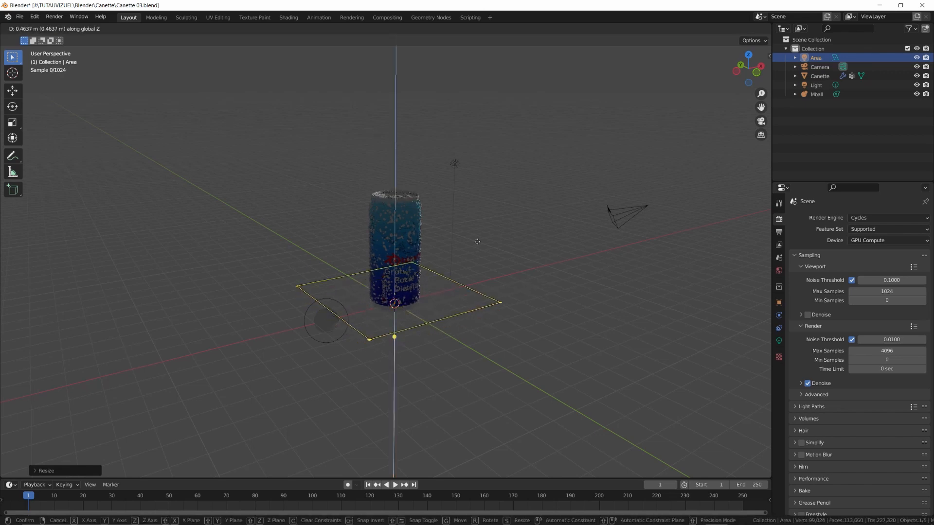
pyautogui.click(475, 104)
# Duplicate the overhead area light and place the copy beside the can, turned to face its side
pyautogui.moveTo(492, 229); pyautogui.dragTo(370, 219, button='middle')
pyautogui.hotkey('shift', 'd')
pyautogui.click(160, 279)
pyautogui.moveTo(144, 227); pyautogui.dragTo(412, 258)
pyautogui.moveTo(412, 257); pyautogui.dragTo(340, 311, button='middle')
# Set the power of the duplicated area light to 500
pyautogui.click(779, 341)
pyautogui.click(870, 280)
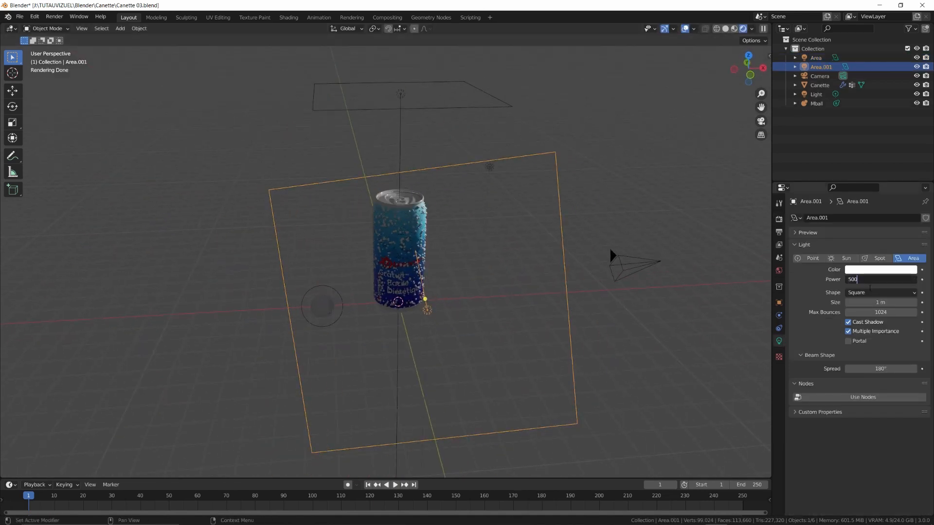
pyautogui.press('Return')
# Rename the Mball metaball to Goutte
pyautogui.scroll(5, 535, 272)
pyautogui.keyDown('shift'); pyautogui.moveTo(535, 272); pyautogui.dragTo(509, 304, button='middle'); pyautogui.keyUp('shift')
pyautogui.click(221, 396)
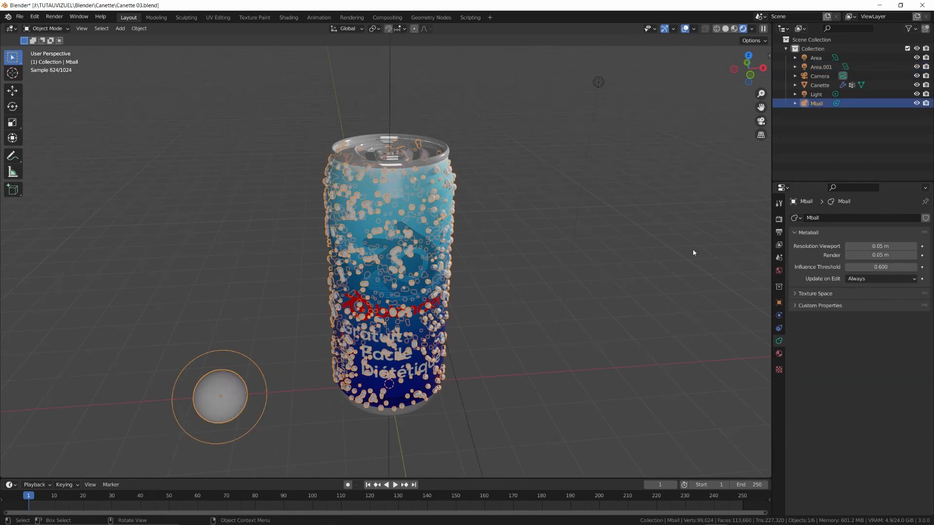
pyautogui.doubleClick(817, 103)
pyautogui.write('G')
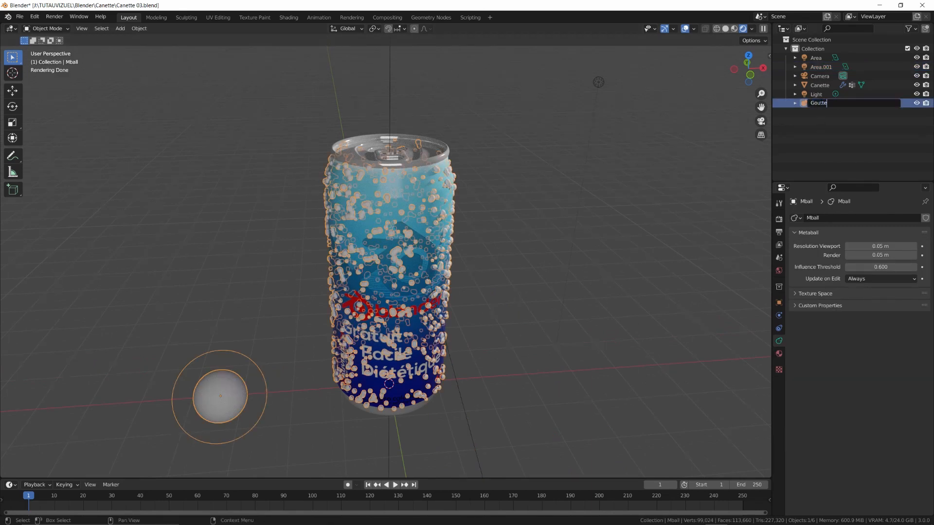
pyautogui.write('outte')
pyautogui.press('Return')
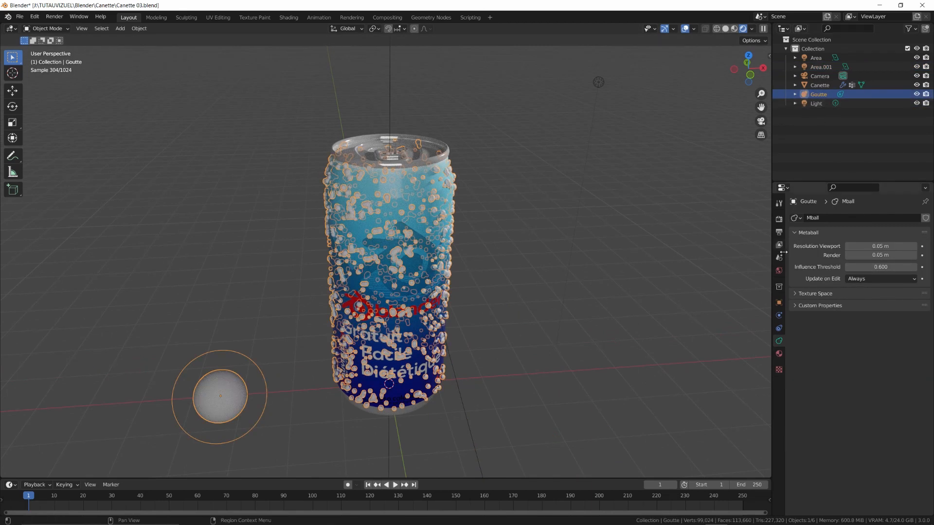
# Make the Goutte metaball's Principled BSDF material transparent by setting its transmission to 1.000
pyautogui.click(779, 355)
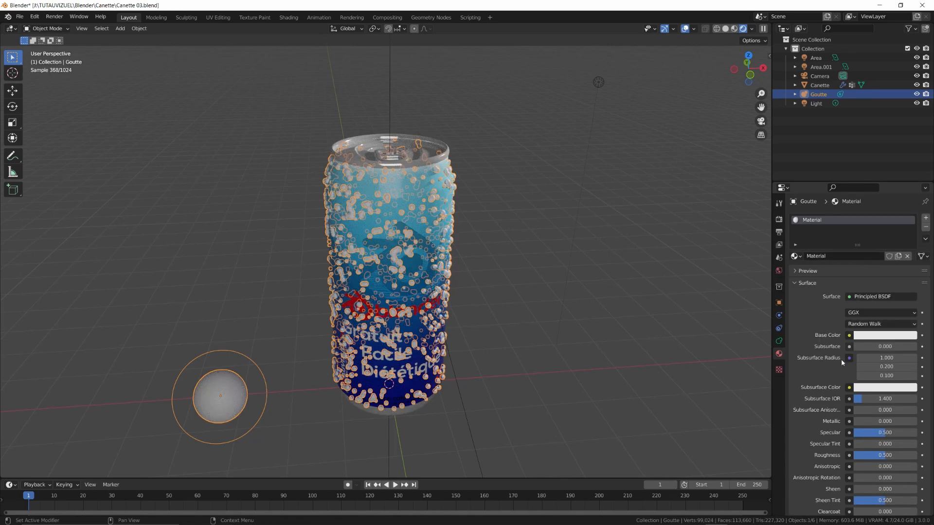
pyautogui.scroll(-8, 829, 378)
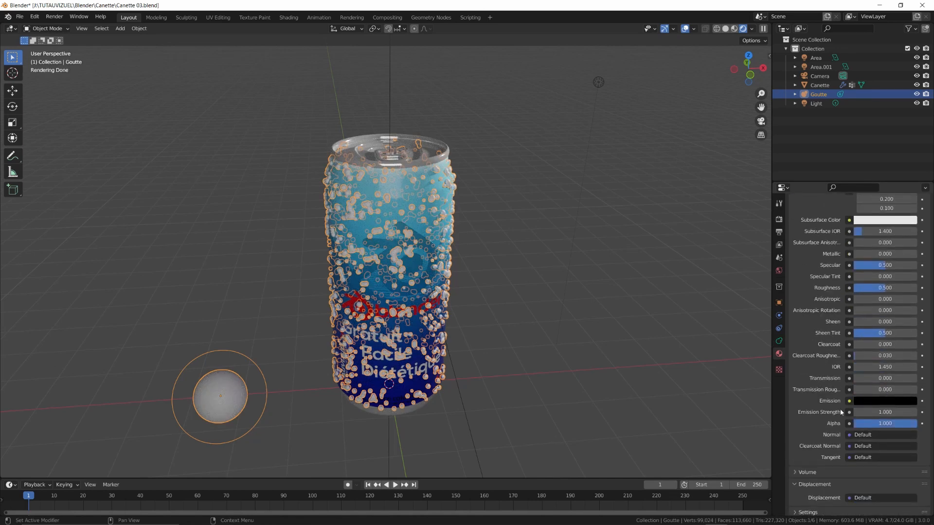
pyautogui.moveTo(858, 379); pyautogui.dragTo(918, 380)
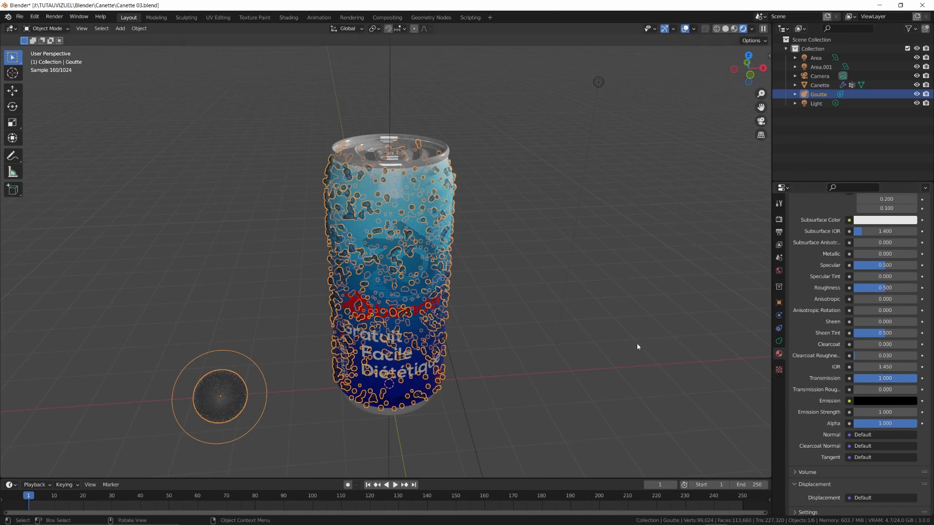
pyautogui.hotkey('alt', 'a')
pyautogui.scroll(3, 410, 288)
pyautogui.moveTo(413, 292); pyautogui.dragTo(321, 306, button='middle')
pyautogui.scroll(-3, 465, 272)
# Reduce the render scale of the Canette droplet particles to 0.020
pyautogui.click(426, 226)
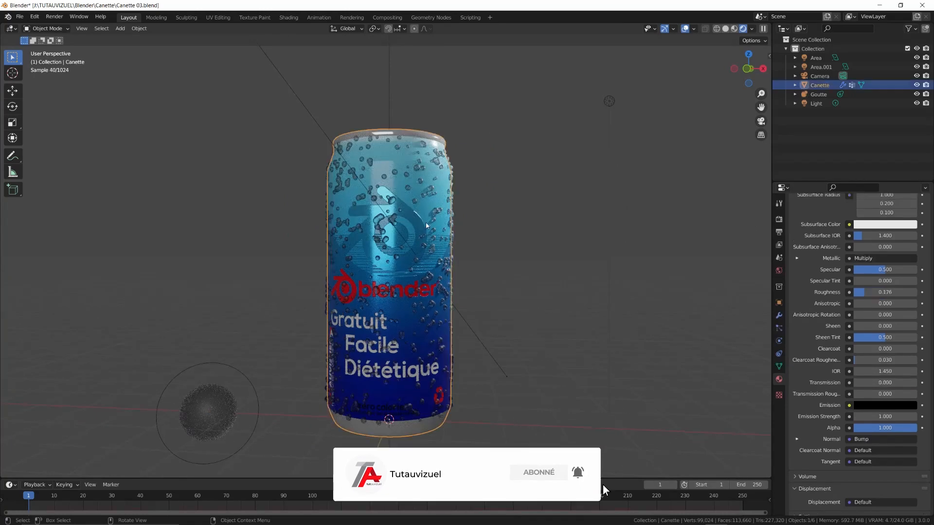
pyautogui.click(779, 328)
pyautogui.doubleClick(876, 233)
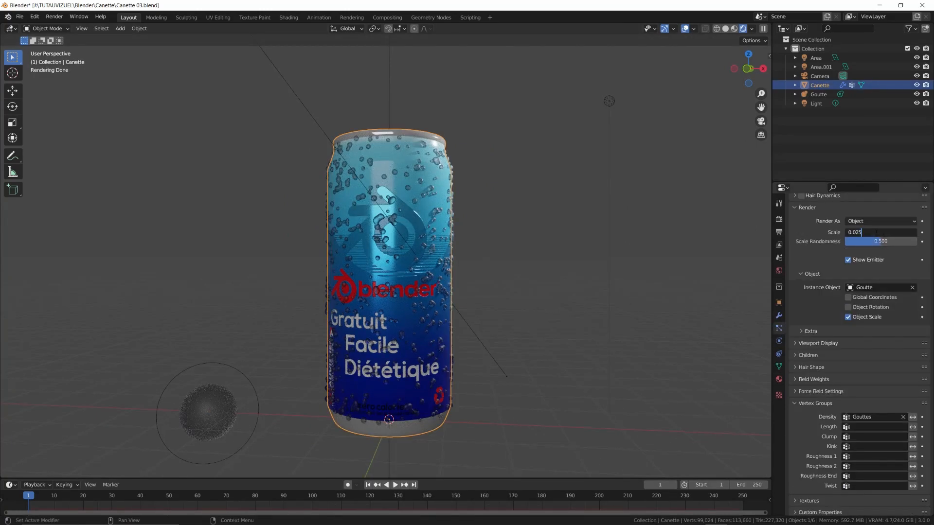
pyautogui.press('Return')
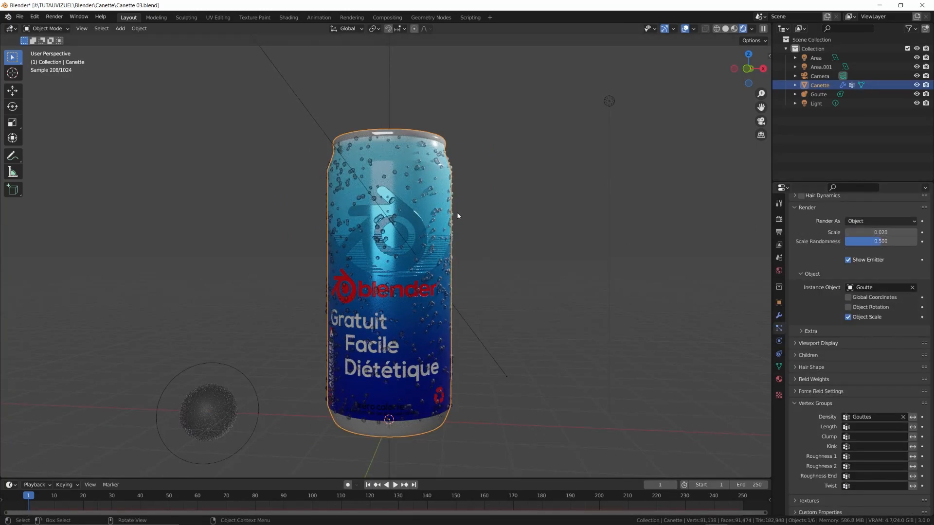
pyautogui.moveTo(457, 216)
pyautogui.mouseDown(button='middle')
pyautogui.moveTo(465, 220)
pyautogui.moveTo(447, 208)
pyautogui.mouseUp(button='middle')
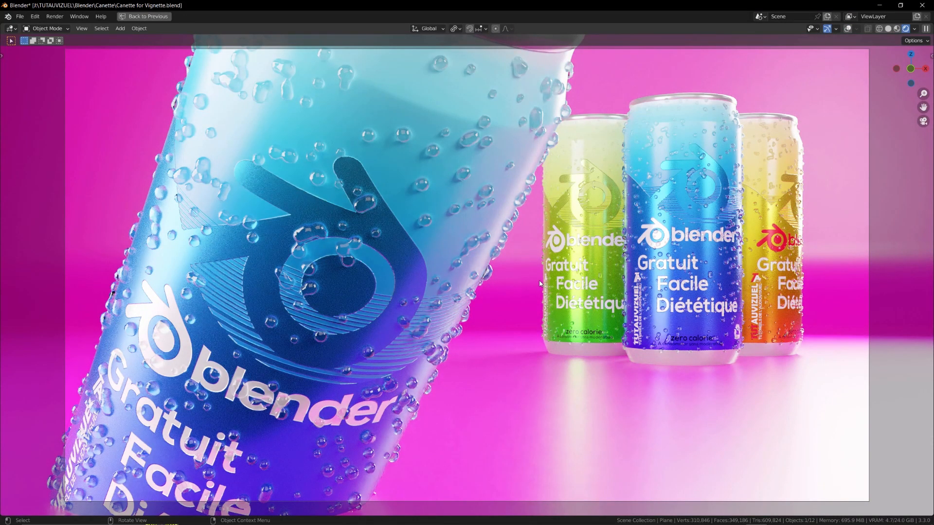
pyautogui.hotkey('alt', 'Tab')
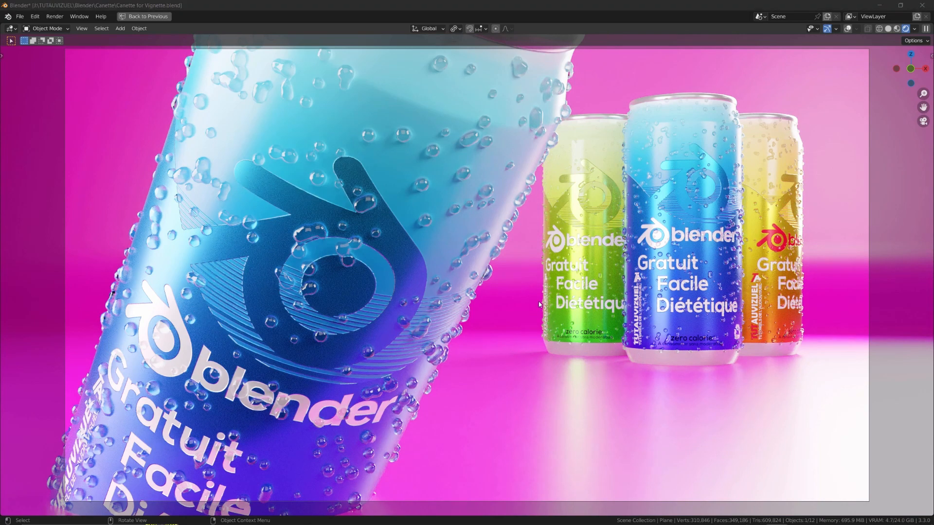